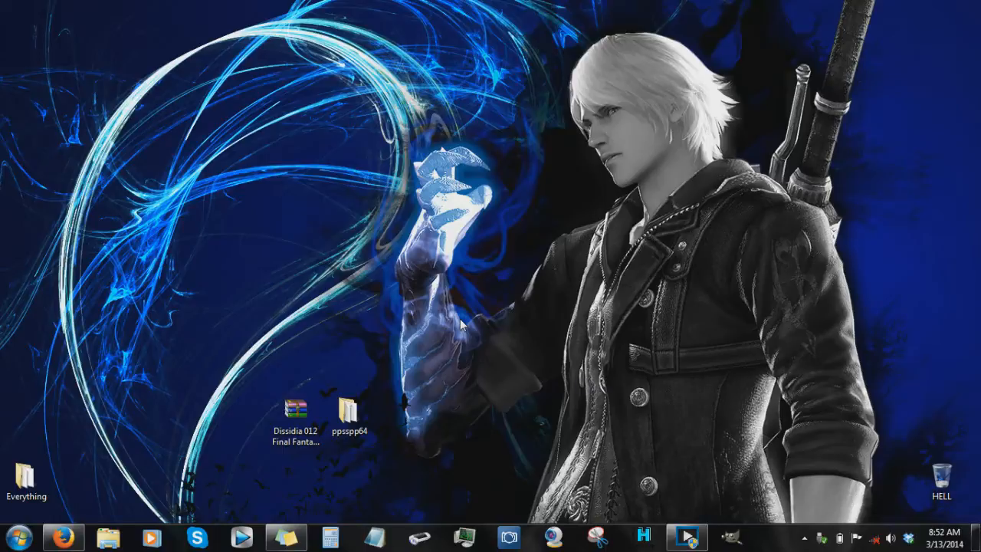
Switch to Firefox and examine the Dissidia Modding Suite download entry in the Textures (Tutorials) thread.
click(293, 423)
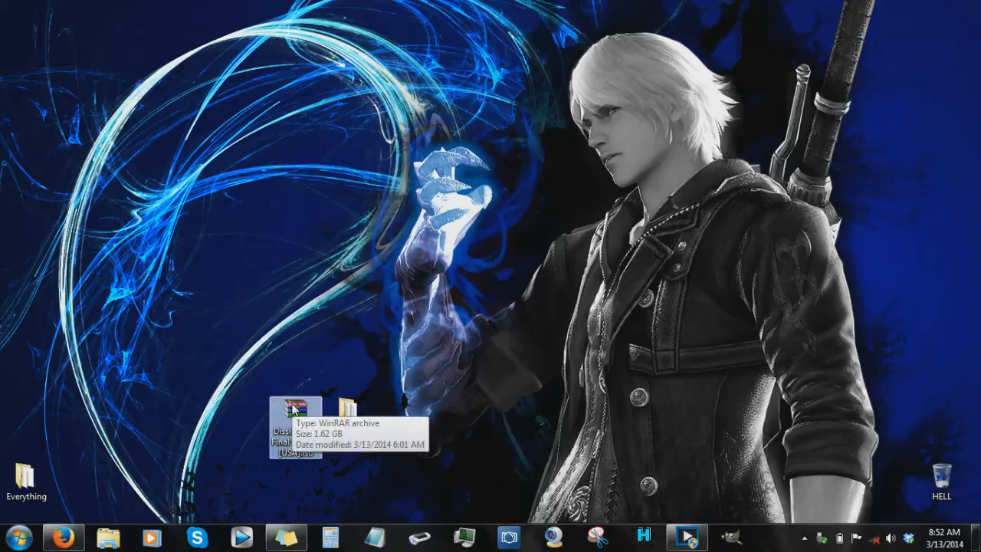
click(300, 363)
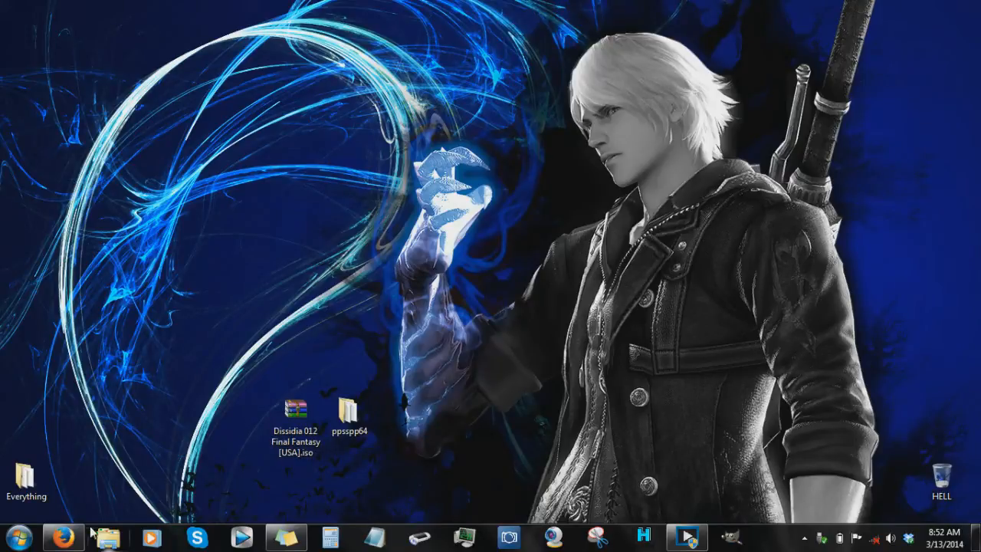
click(63, 536)
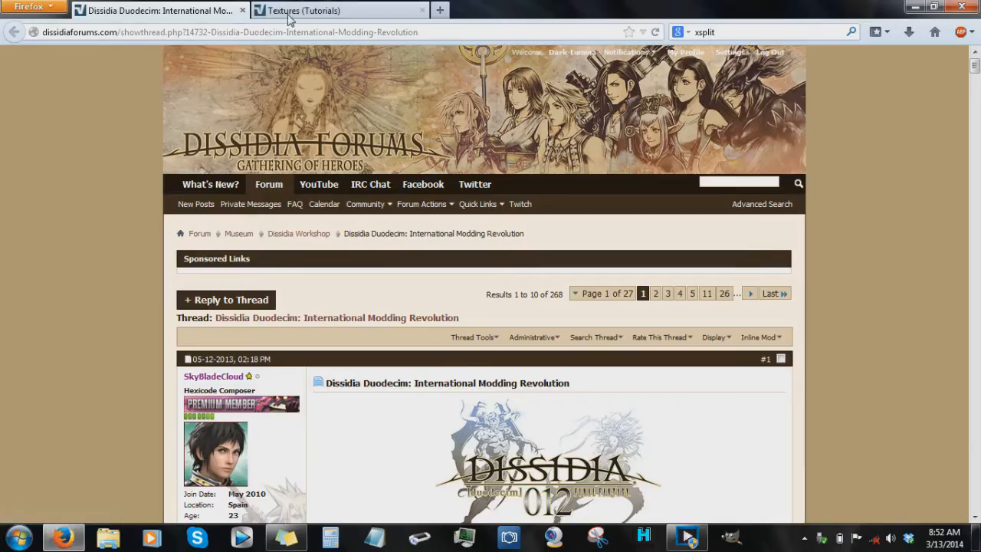
click(352, 9)
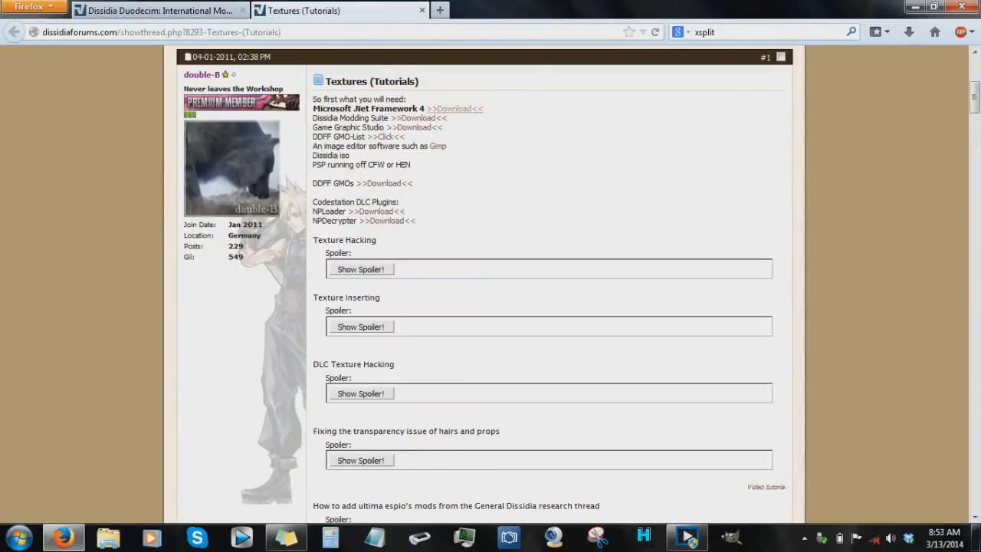
drag(310, 119, 470, 124)
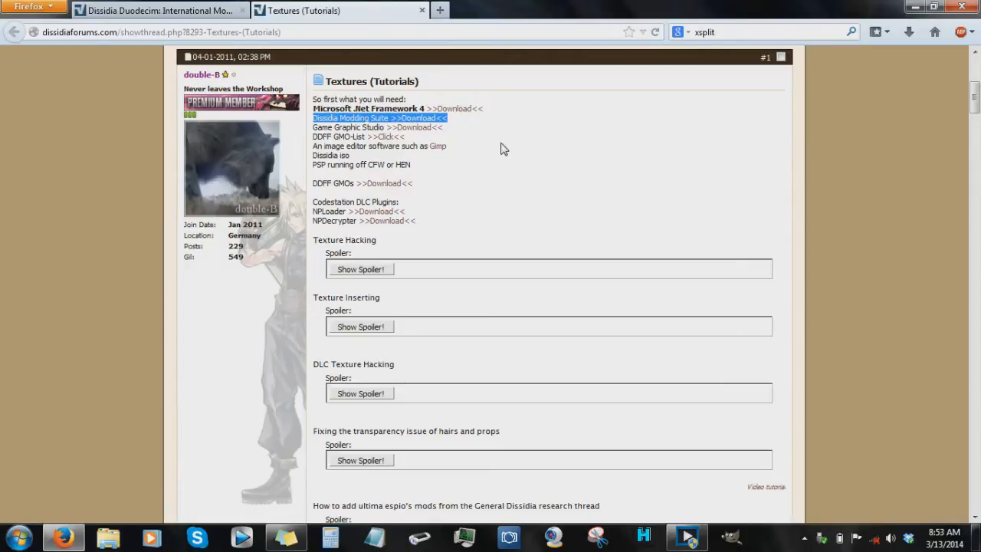
click(481, 203)
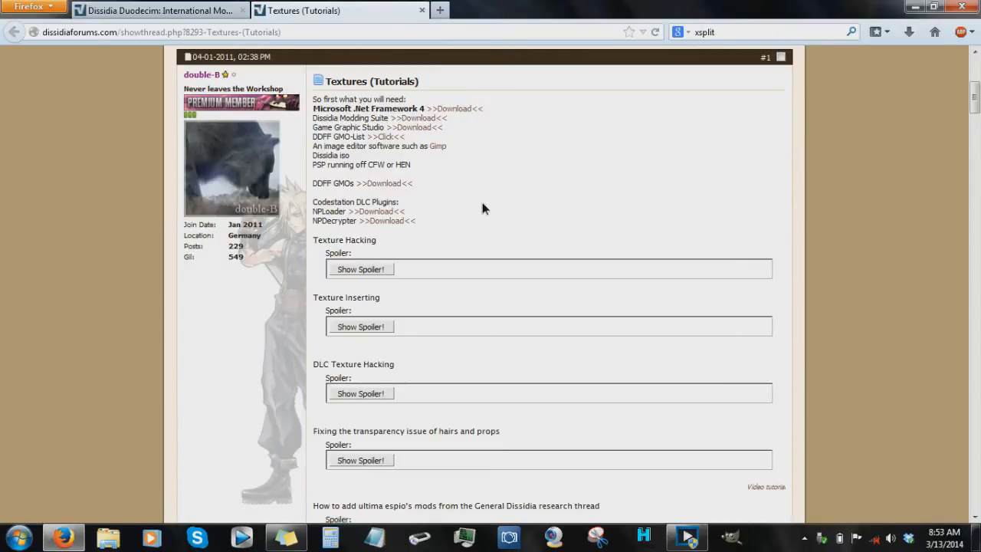
Find the Full Dissidia Research 1.0 release in the Dissidia Duodecim: International Modding Revolution thread, and return to the desktop.
click(163, 9)
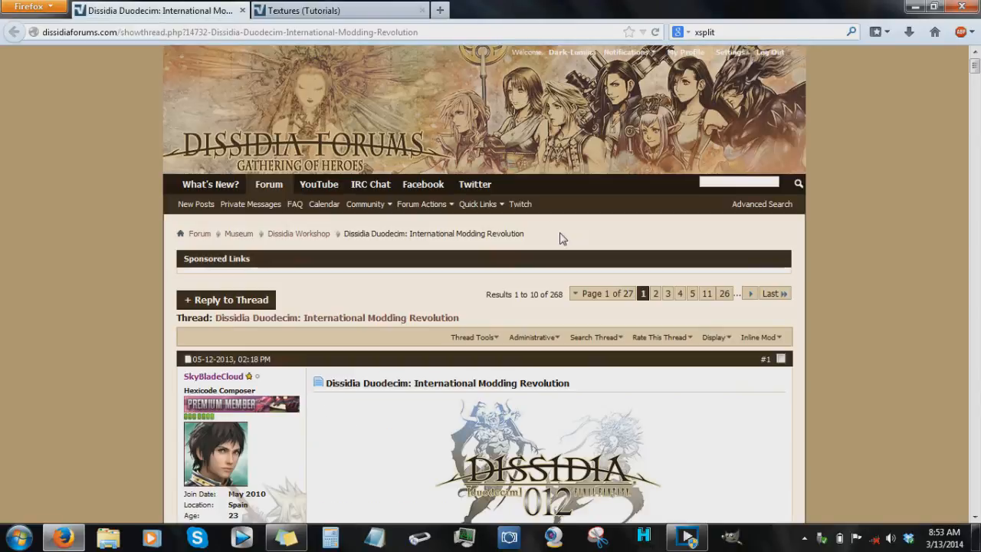
drag(975, 66, 975, 112)
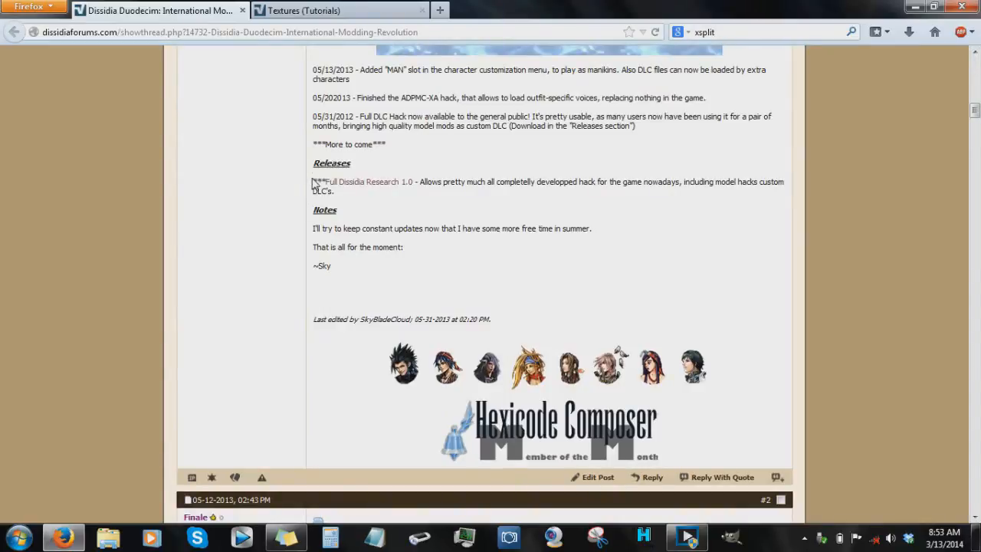
drag(313, 186, 419, 185)
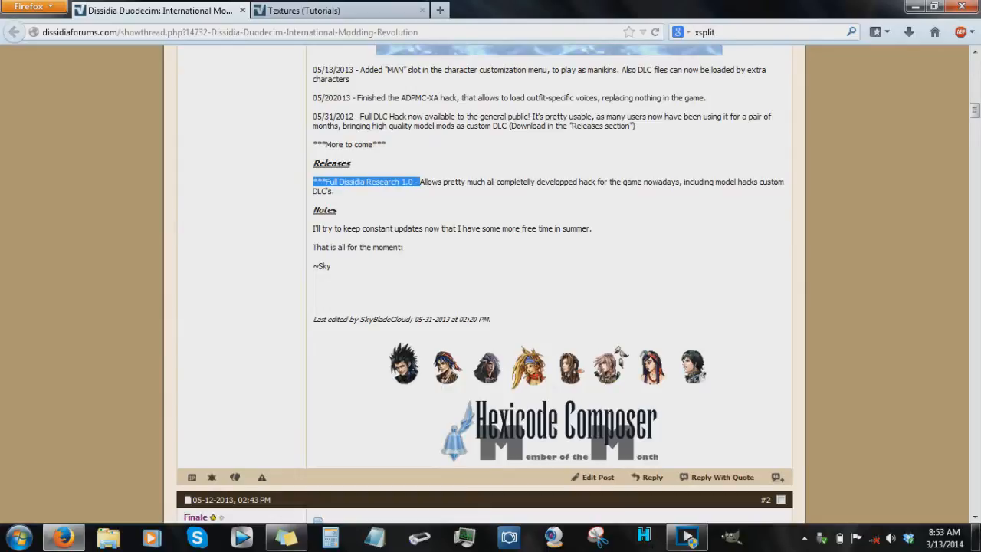
click(420, 185)
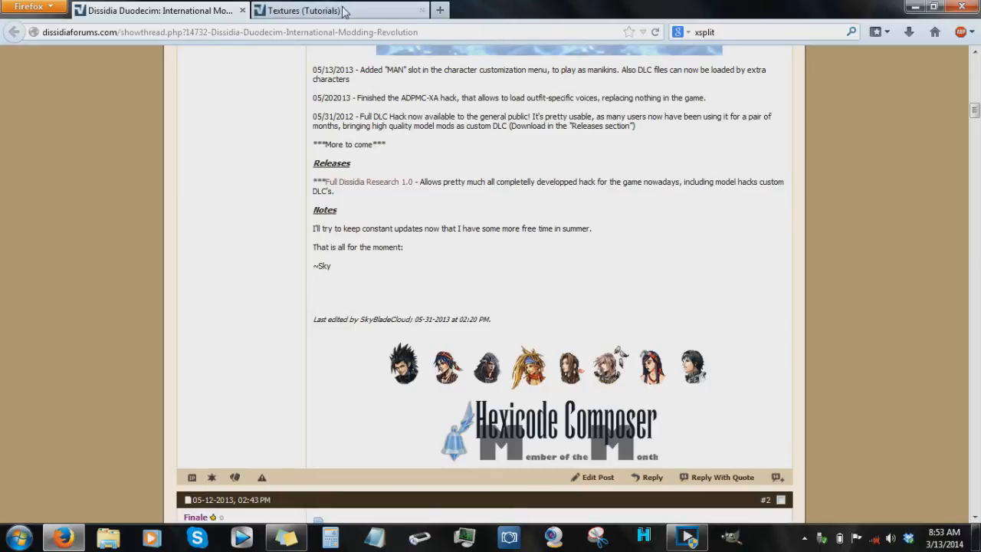
click(915, 7)
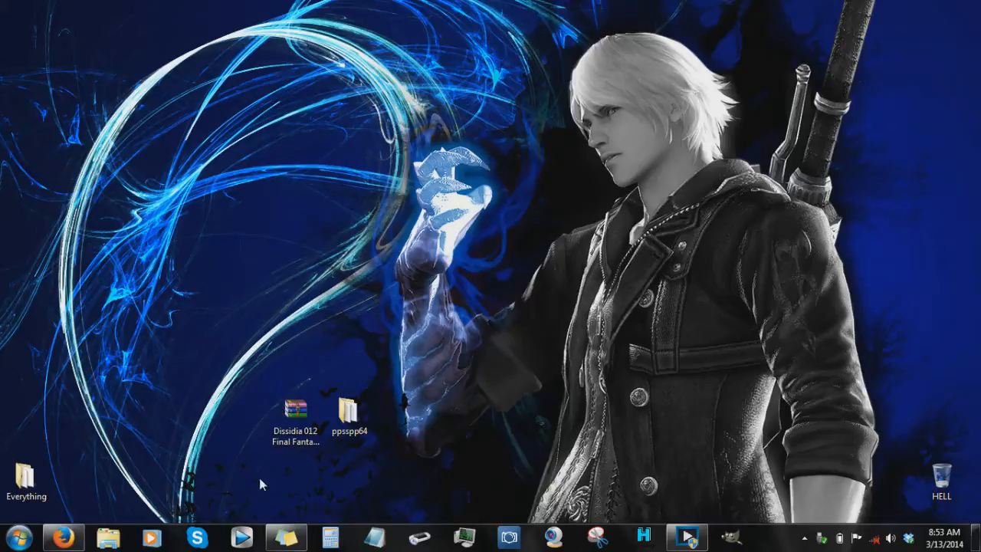
Launch UMDGen.exe from the UMD Tools folder inside PSP Games and clear the file browser window out of the way.
click(108, 537)
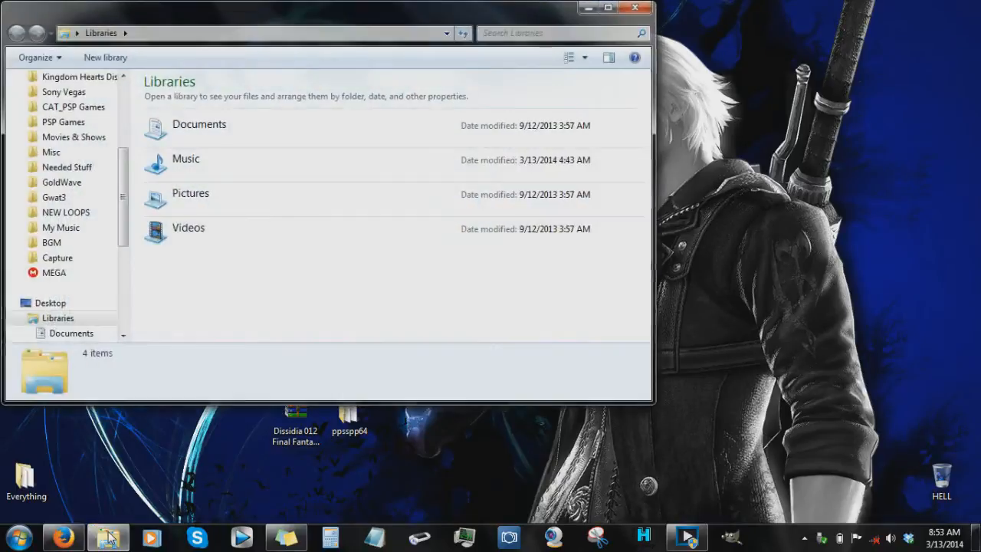
scroll(125, 237, up, 1)
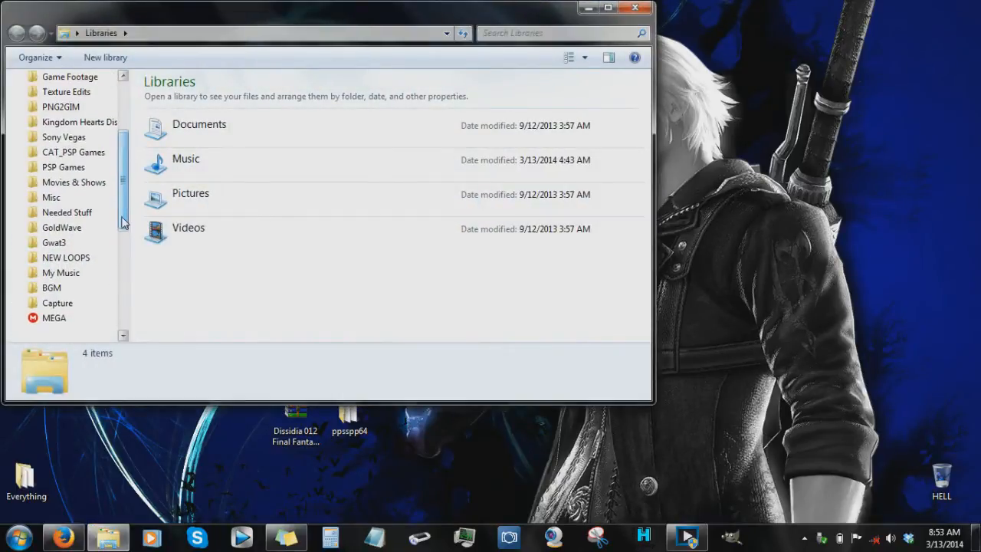
click(73, 167)
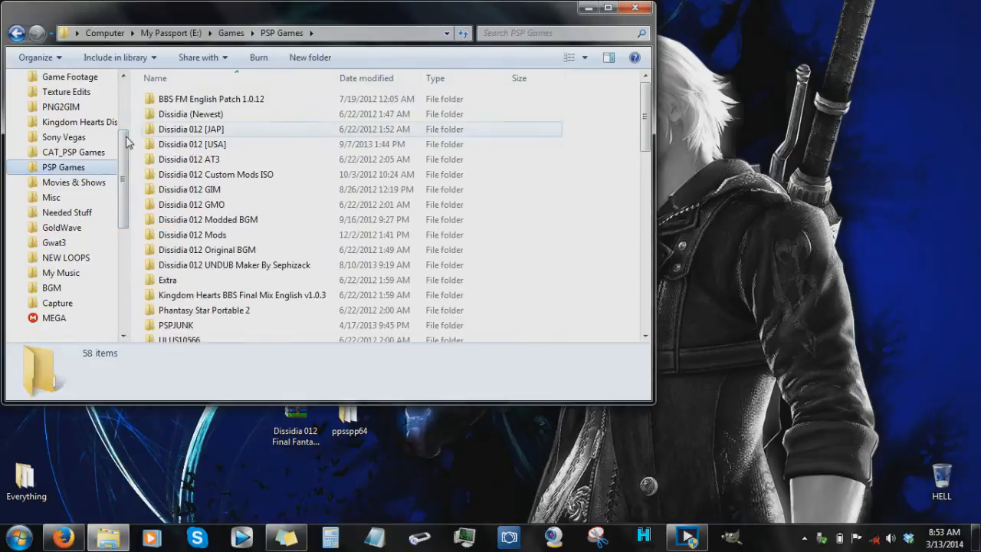
drag(643, 144, 644, 189)
double_click(222, 194)
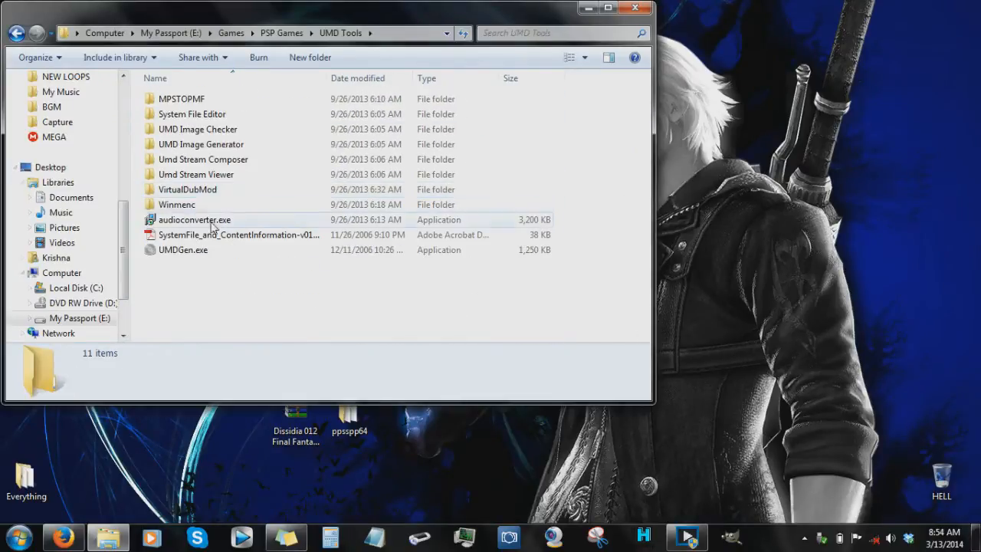
double_click(203, 251)
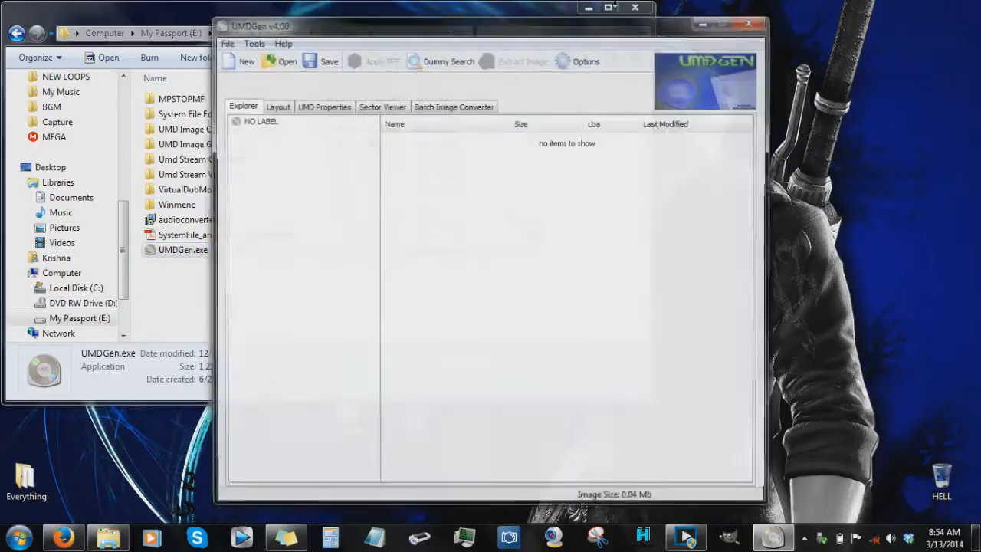
click(586, 9)
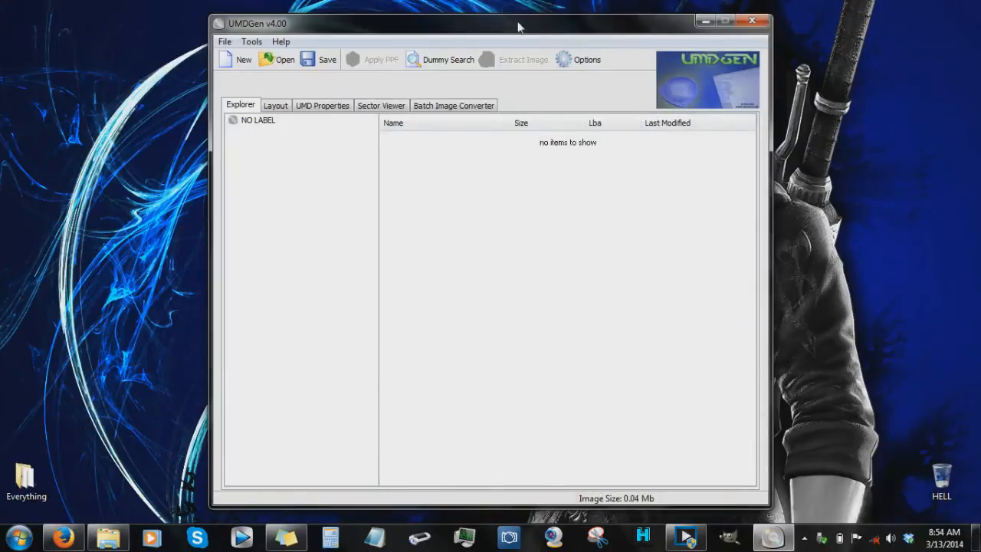
Load the Dissidia 012 Final Fantasy [USA] ISO from the desktop into UMDGen and open PSP_GAME/USRDIR/DATA/BGM.
drag(514, 26, 707, 29)
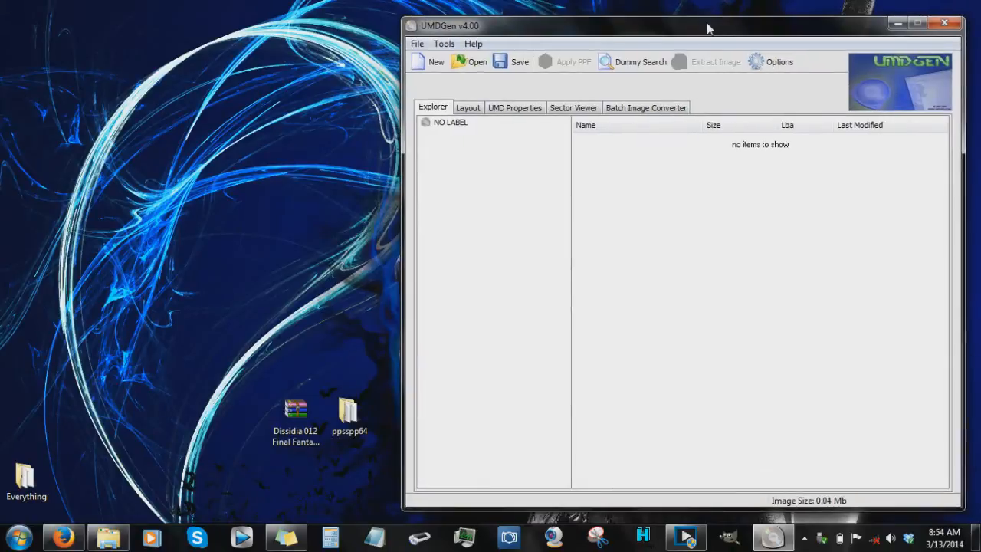
drag(297, 429, 651, 320)
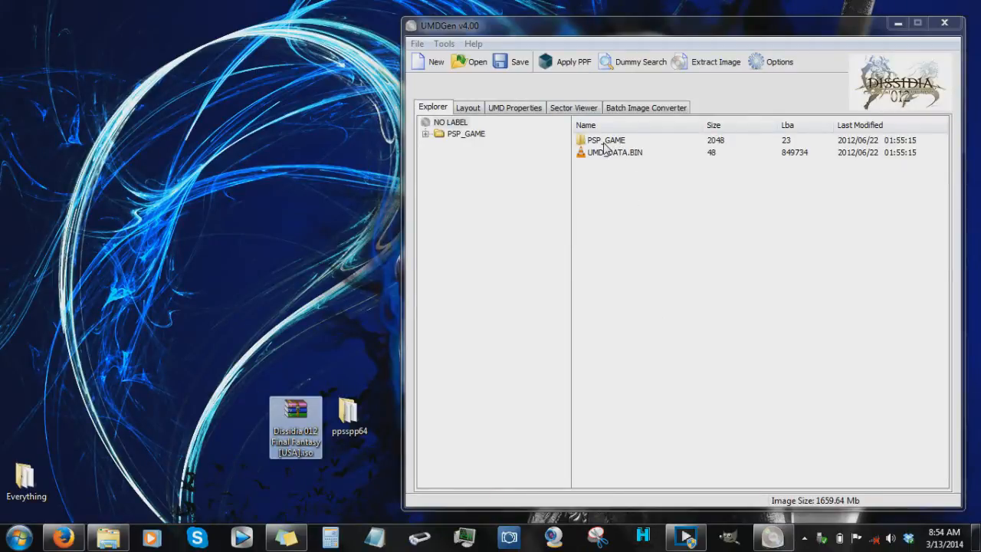
click(426, 134)
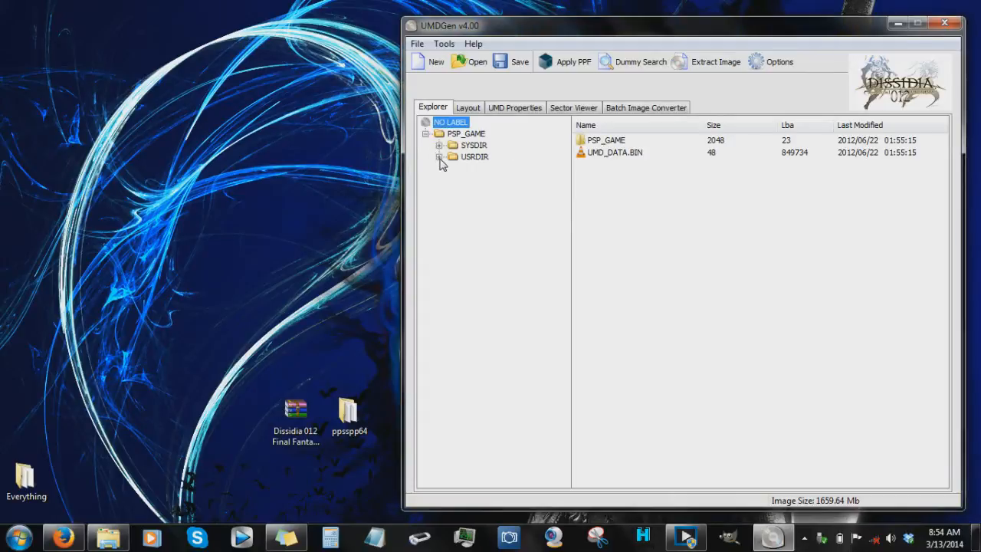
click(438, 157)
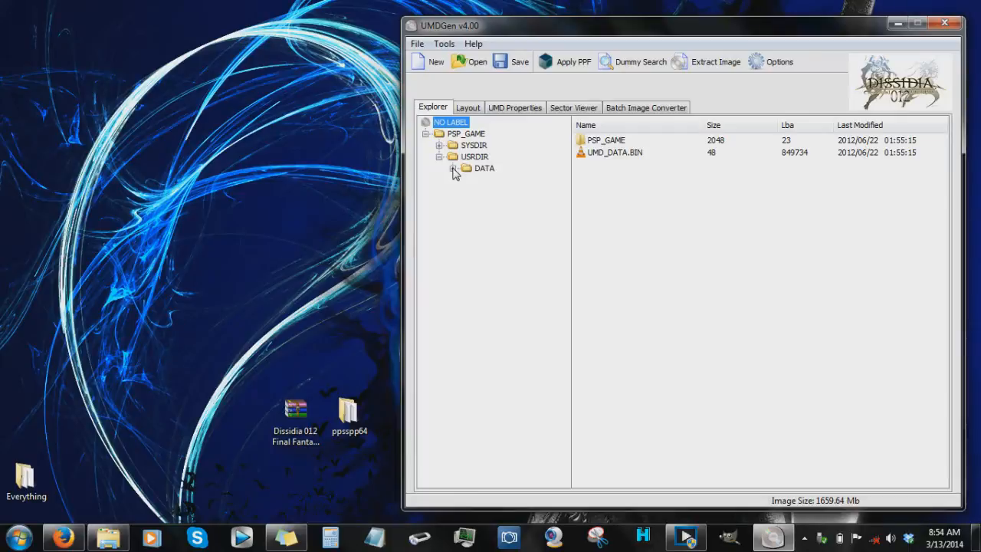
click(453, 168)
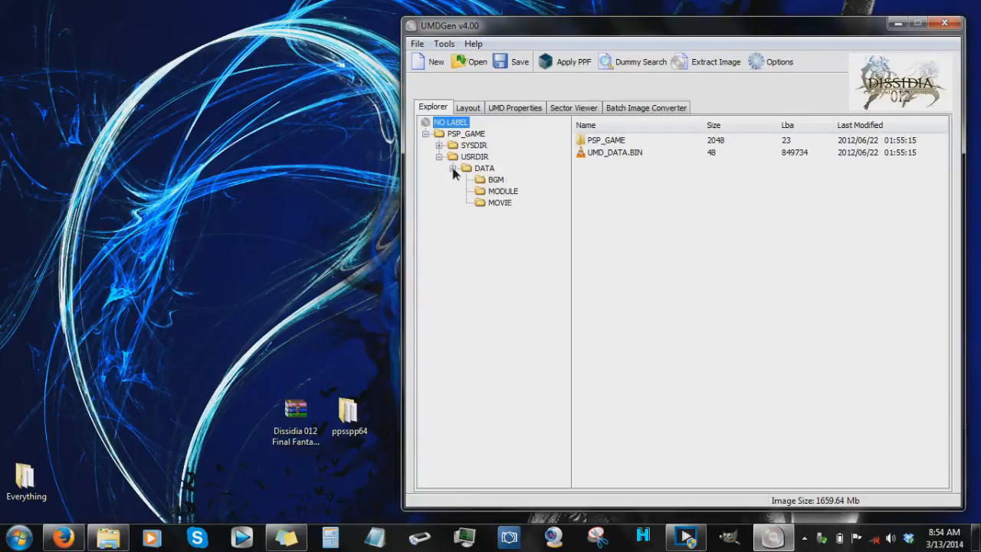
click(494, 182)
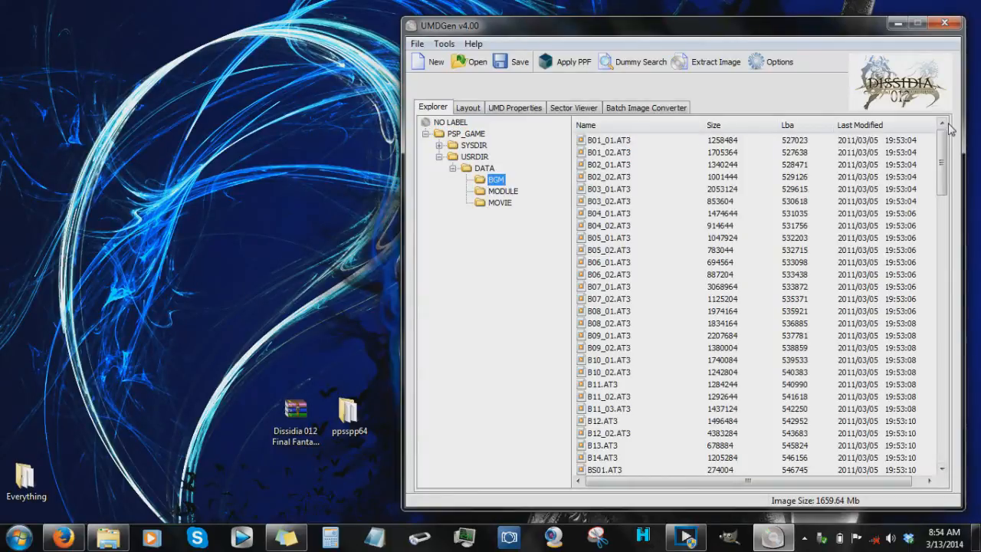
Look through the AT3 music files in the BGM folder and extract the whole folder to the Desktop.
mouse_move(941, 142)
mouse_down()
mouse_move(940, 426)
mouse_move(941, 156)
mouse_up()
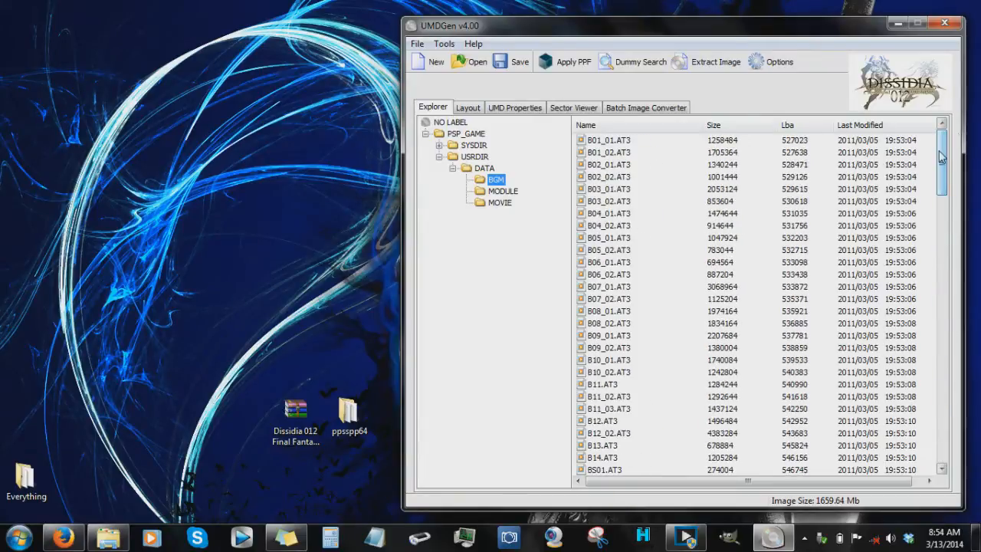
drag(940, 159, 946, 216)
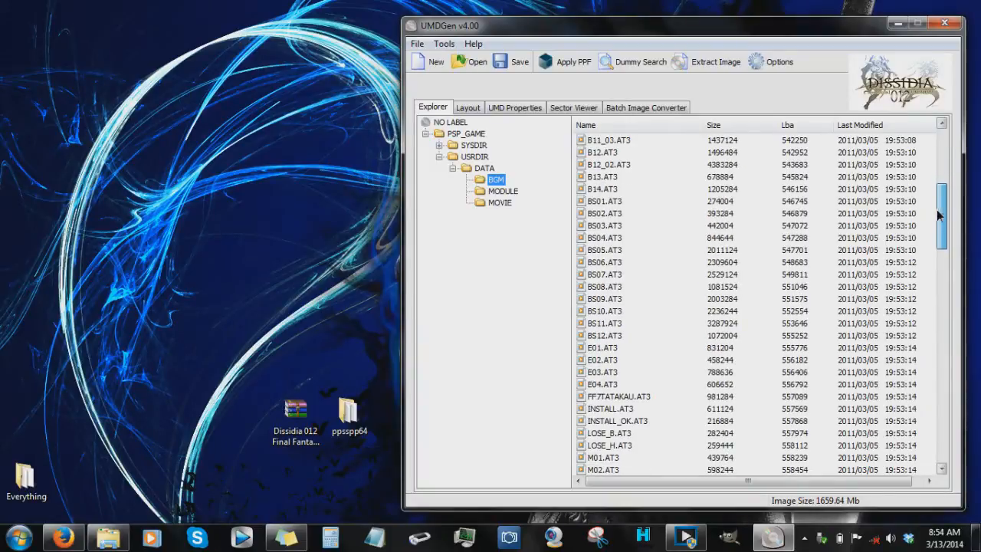
drag(947, 216, 949, 337)
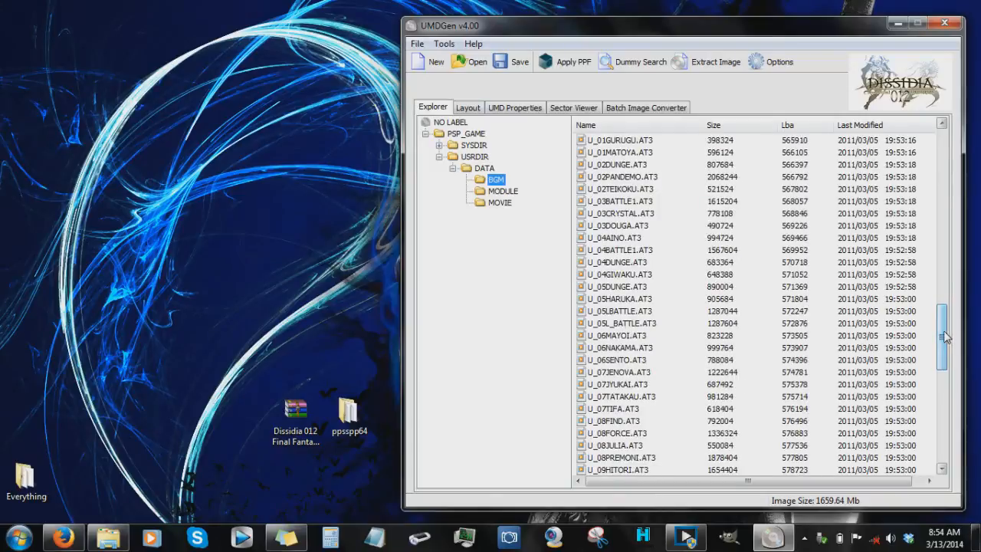
drag(941, 336, 941, 148)
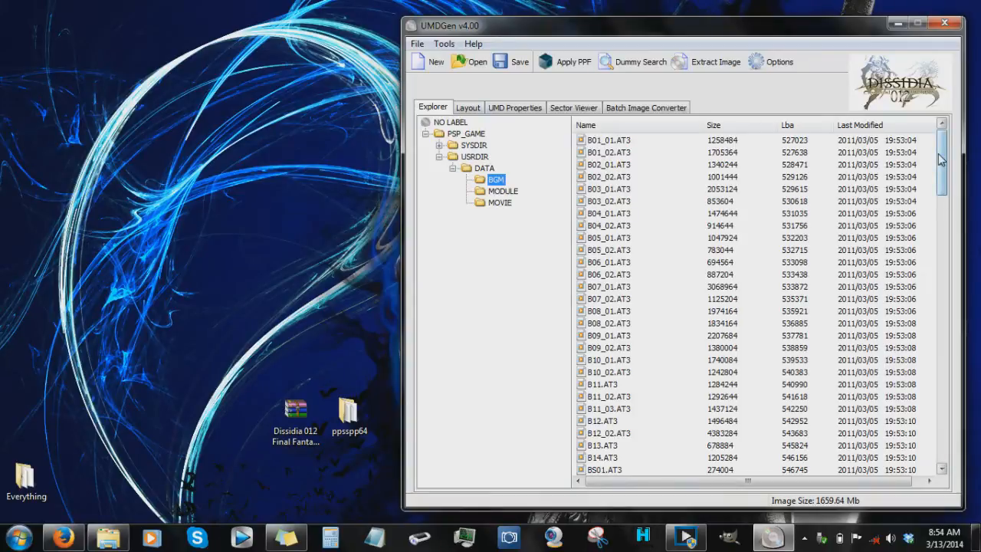
drag(939, 158, 941, 419)
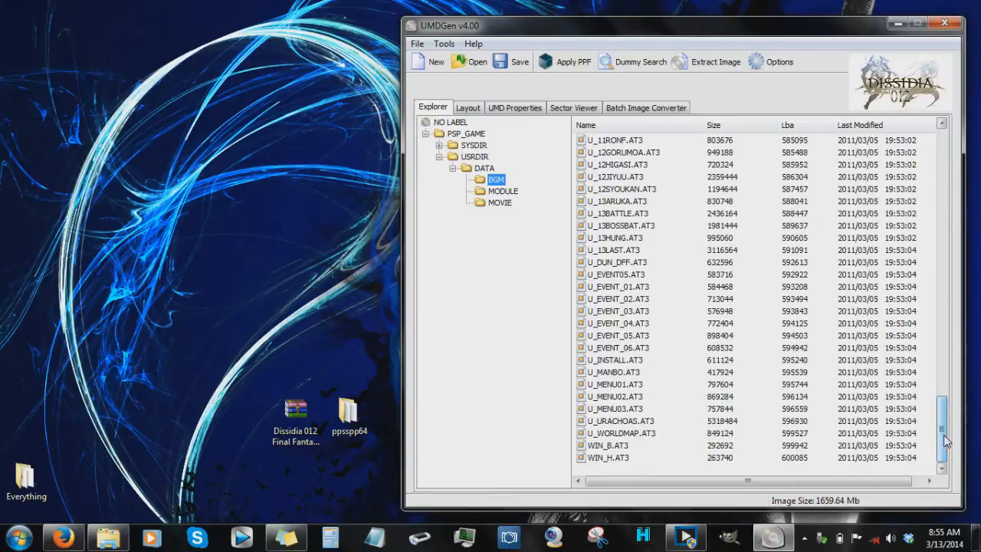
right_click(495, 181)
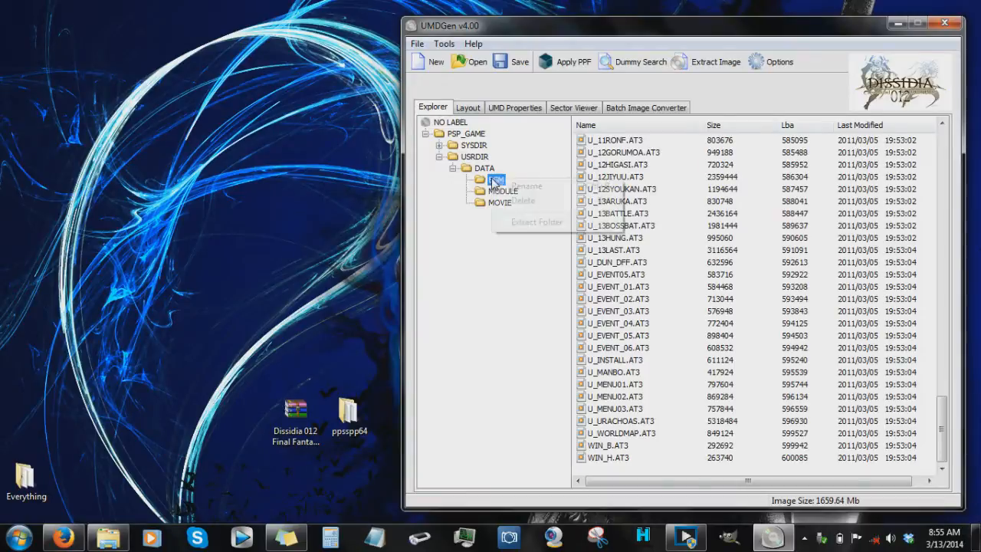
click(552, 224)
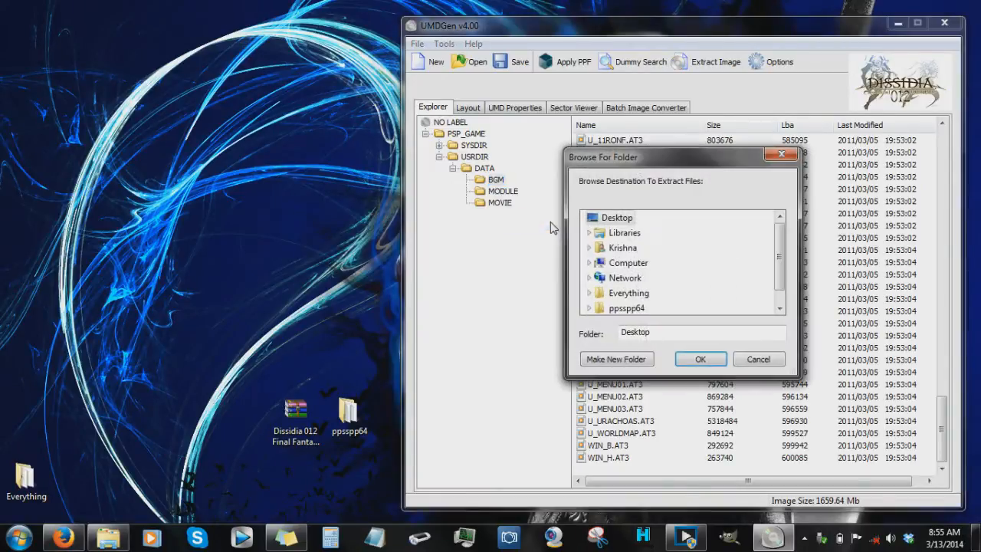
click(701, 360)
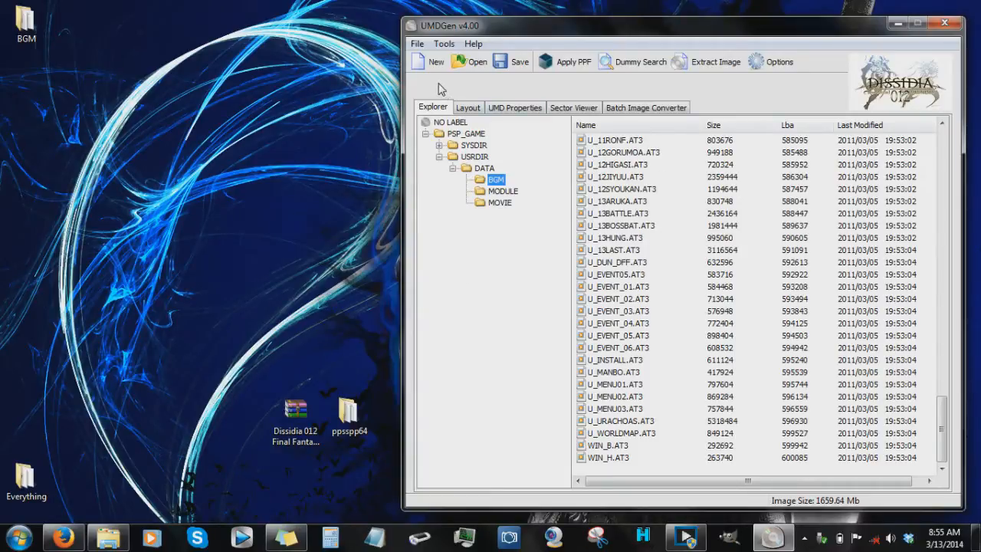
Start a new empty compilation in UMDGen and move the extracted BGM folder near the ppsspp64 folder on the desktop.
click(430, 62)
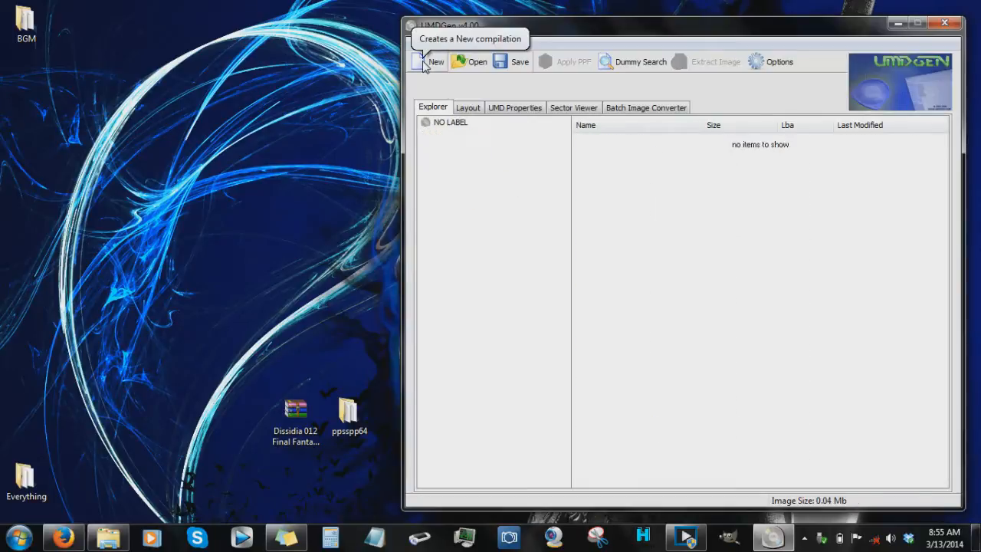
click(898, 24)
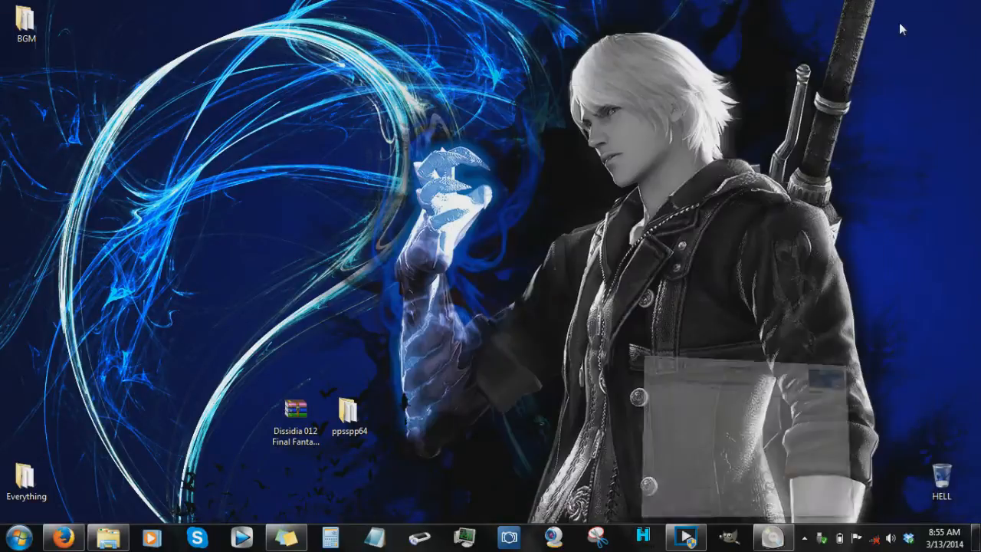
drag(29, 12, 410, 364)
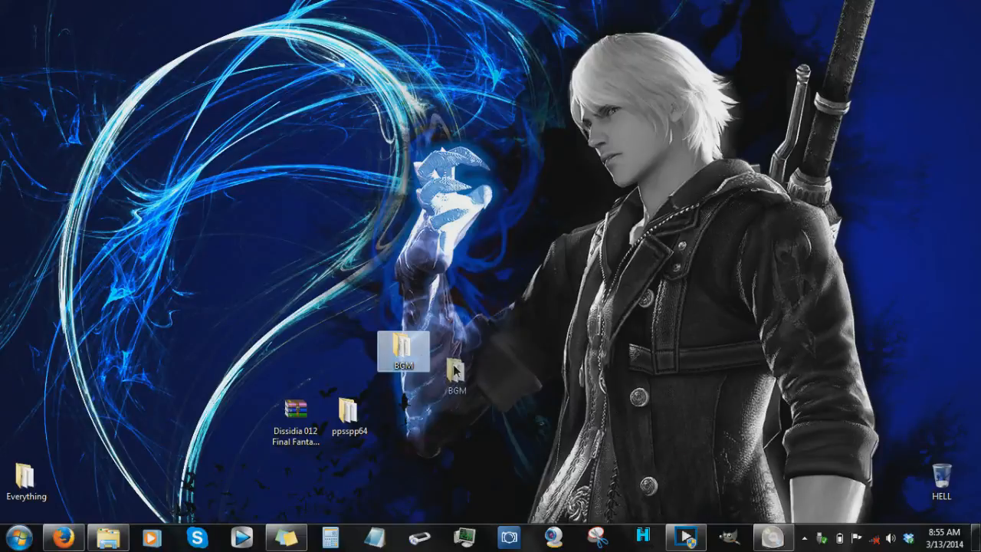
click(433, 385)
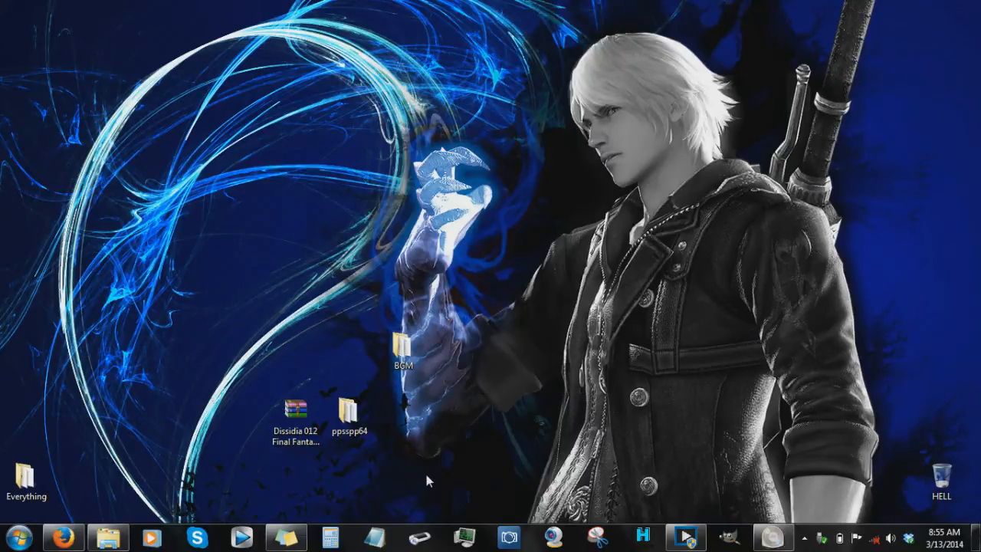
Launch Dissidia Suite and select the Dissidia 012 Final Fantasy [USA] ISO on the desktop as the source for sound extraction.
click(419, 541)
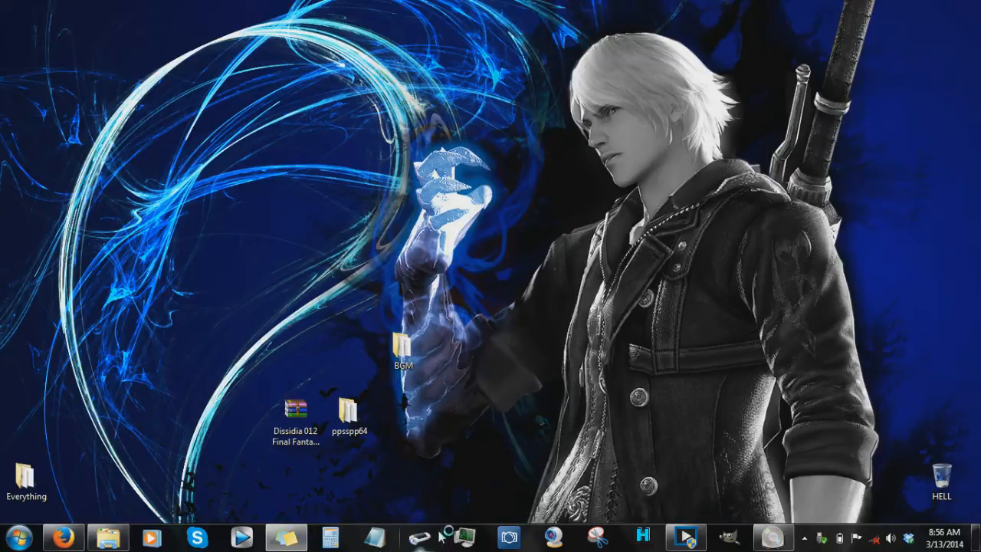
mouse_move(402, 544)
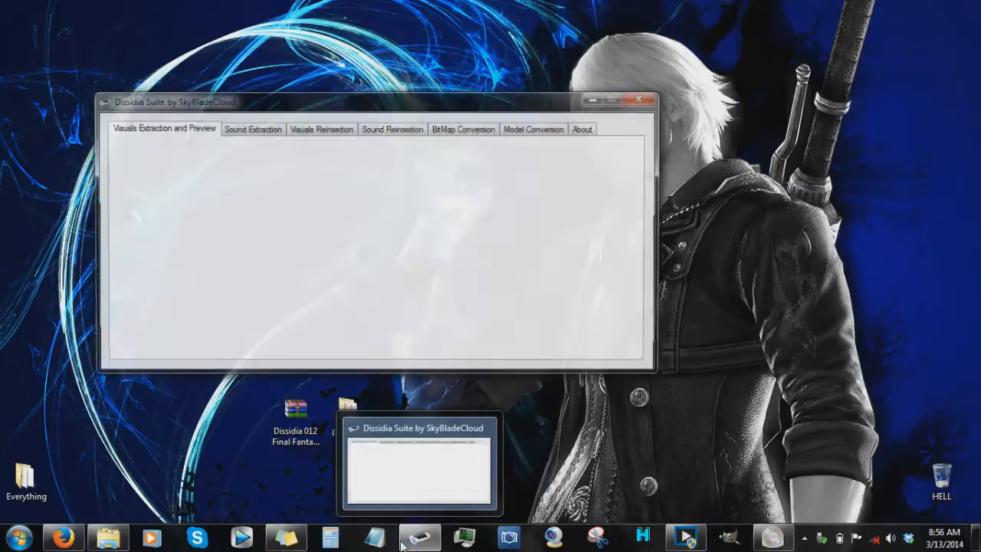
click(561, 434)
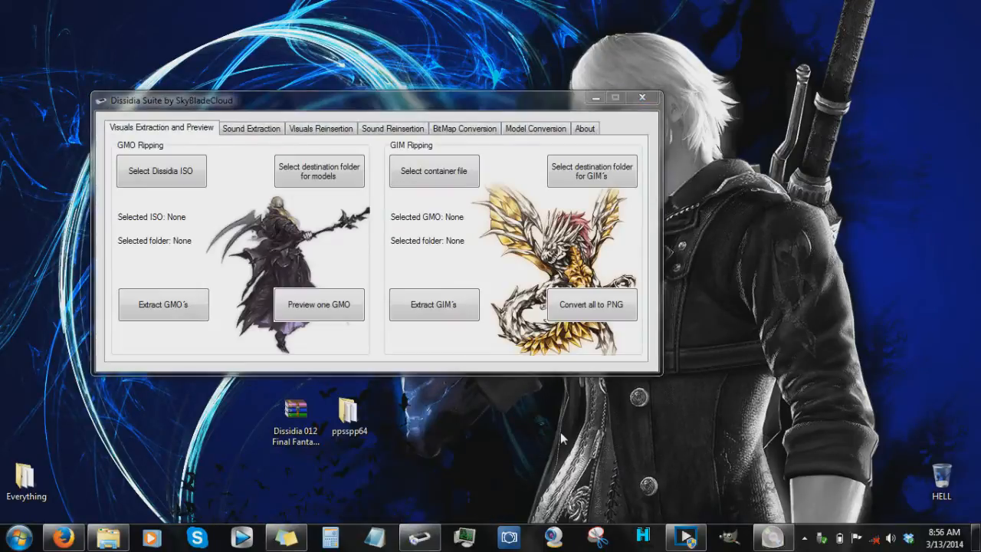
click(376, 328)
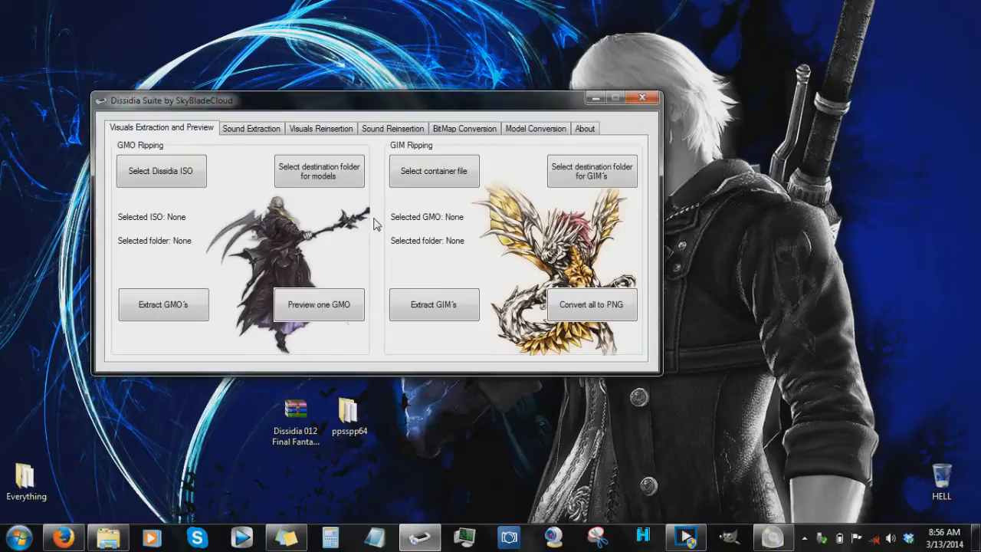
click(254, 135)
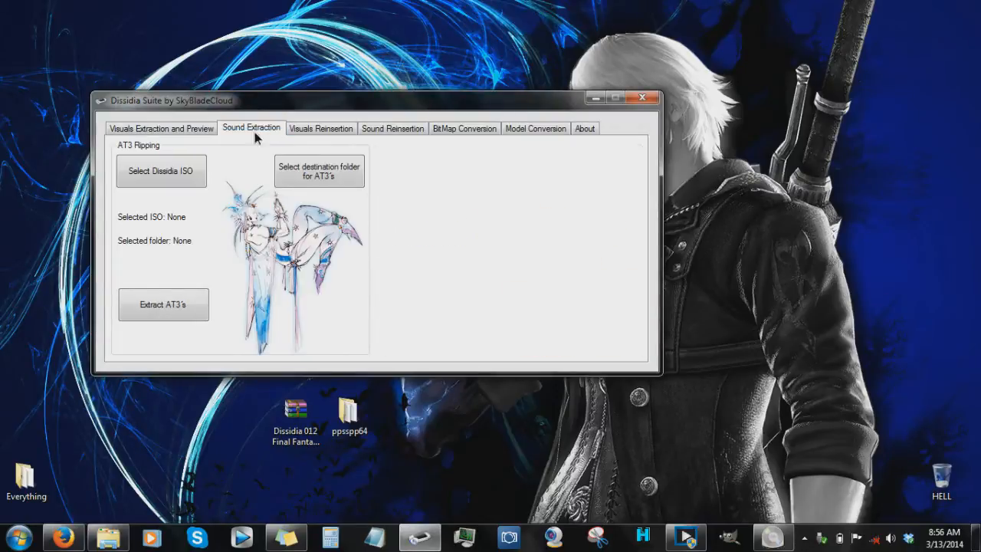
click(164, 173)
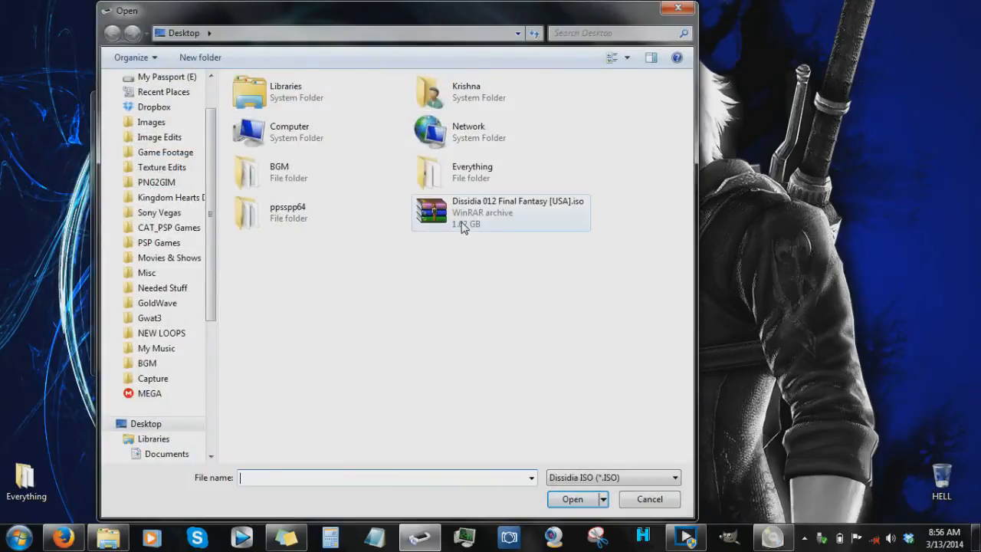
click(462, 225)
double_click(462, 225)
key(Return)
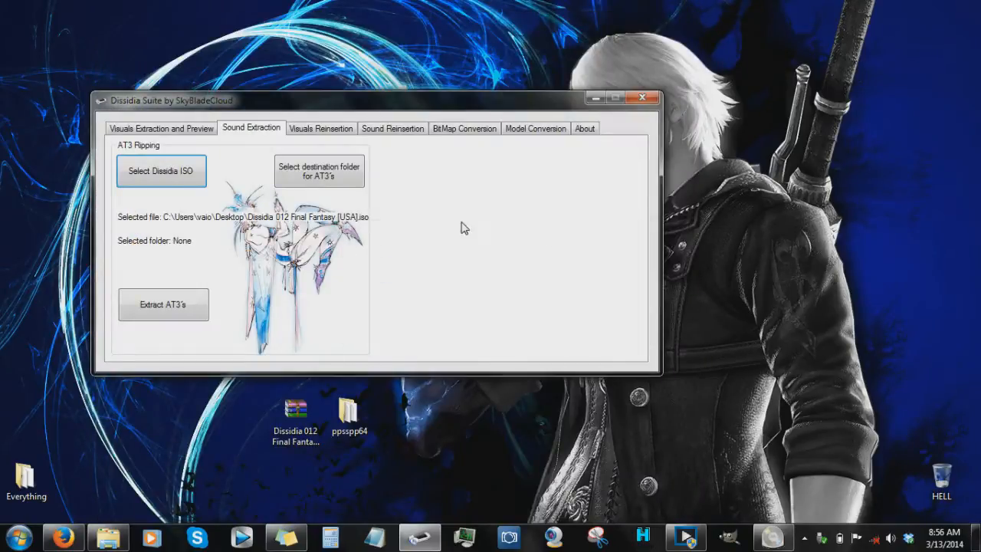
Create a new desktop folder named AT3 and set it as the destination for the extracted AT3 files.
click(328, 175)
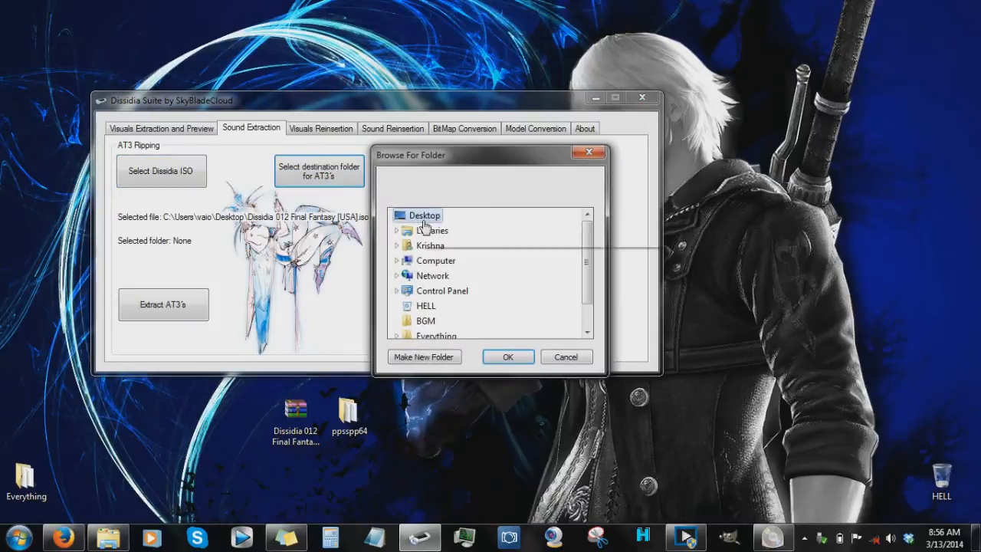
click(425, 358)
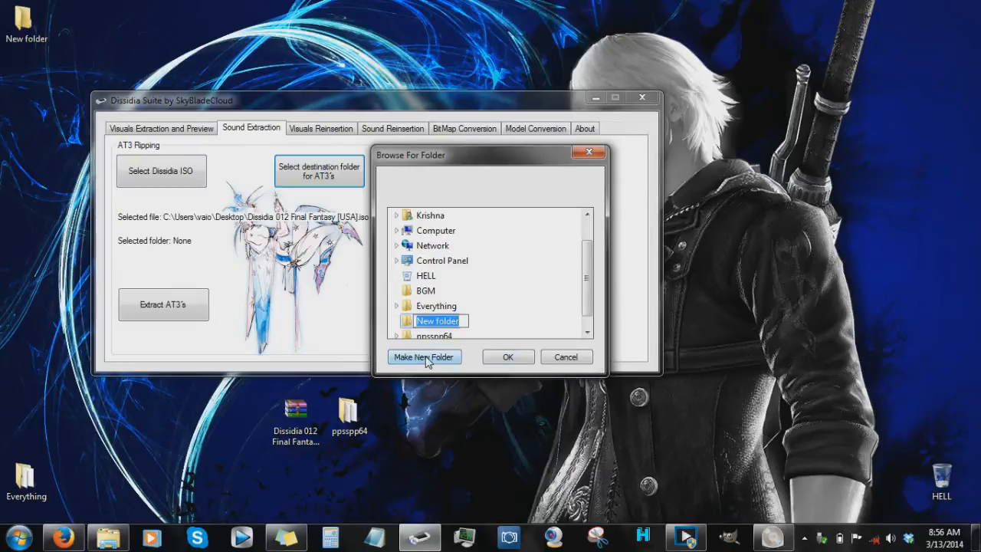
text(AT3)
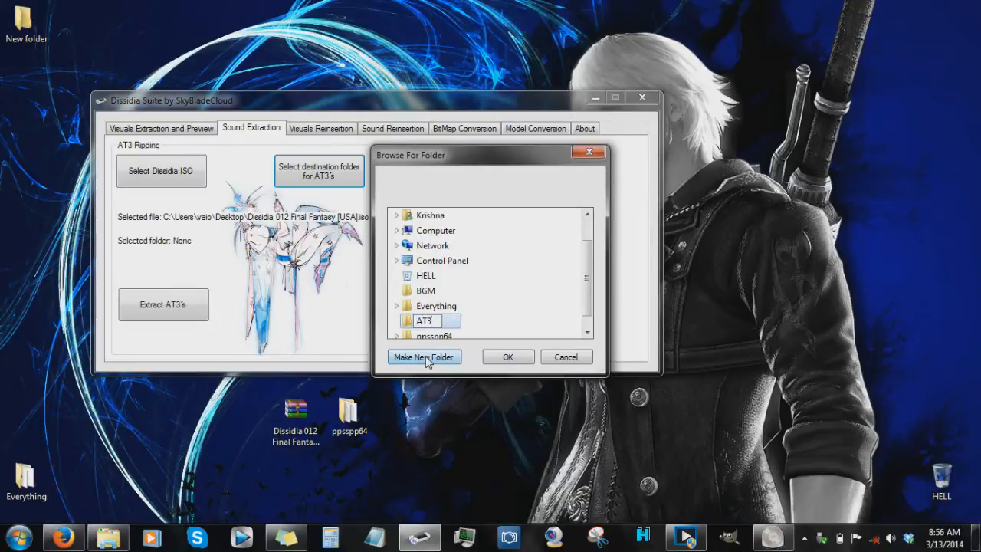
key(Return)
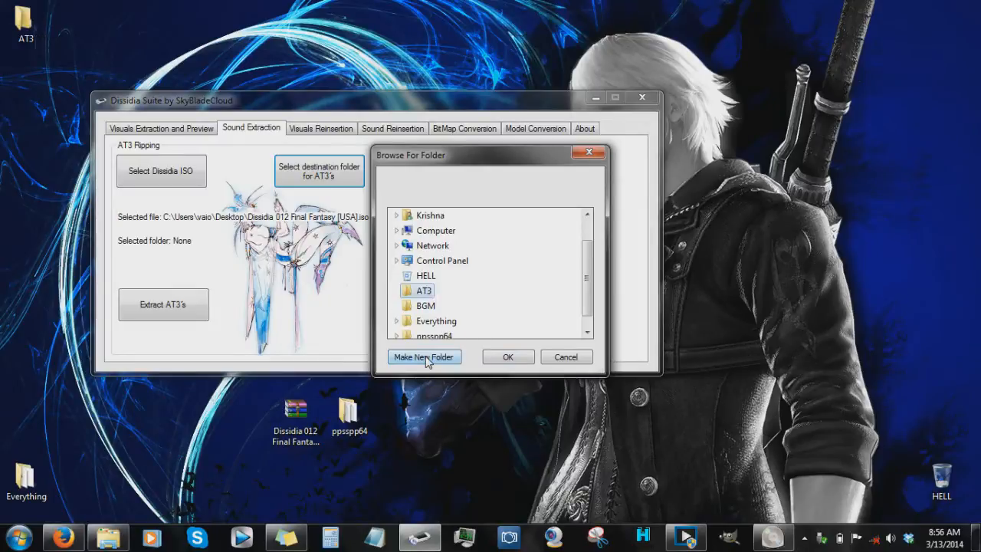
click(508, 357)
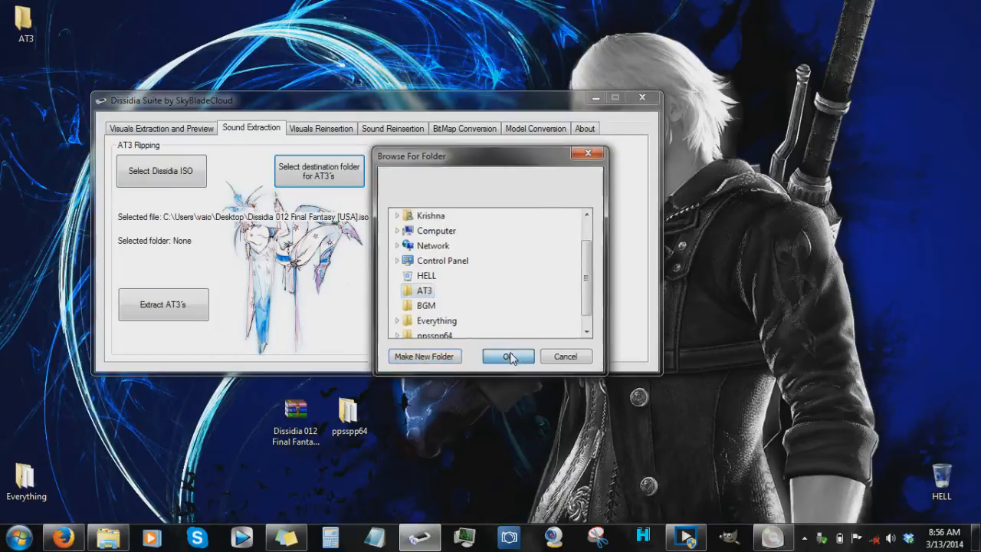
key(Return)
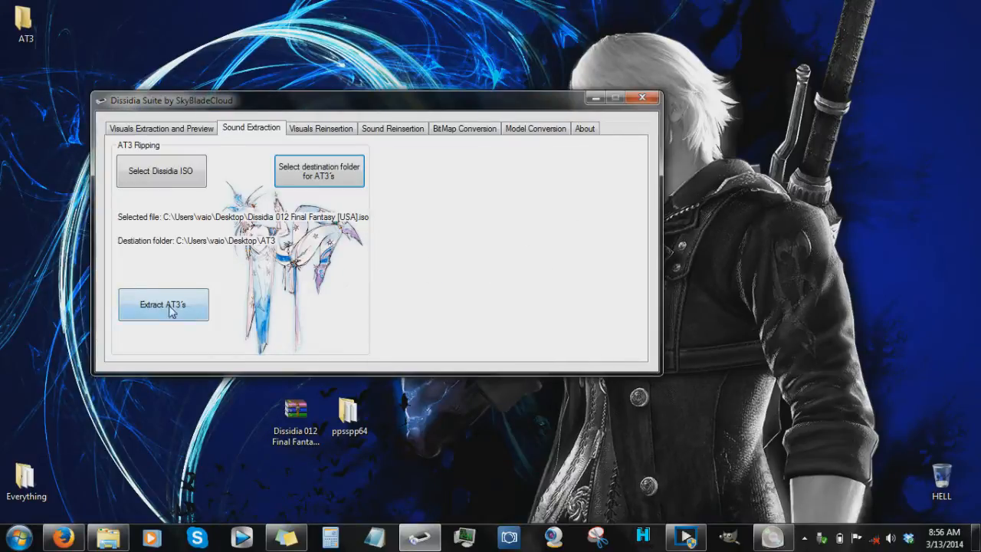
Extract the AT3 files from the ISO and place the AT3 folder just above the BGM folder on the desktop.
click(166, 305)
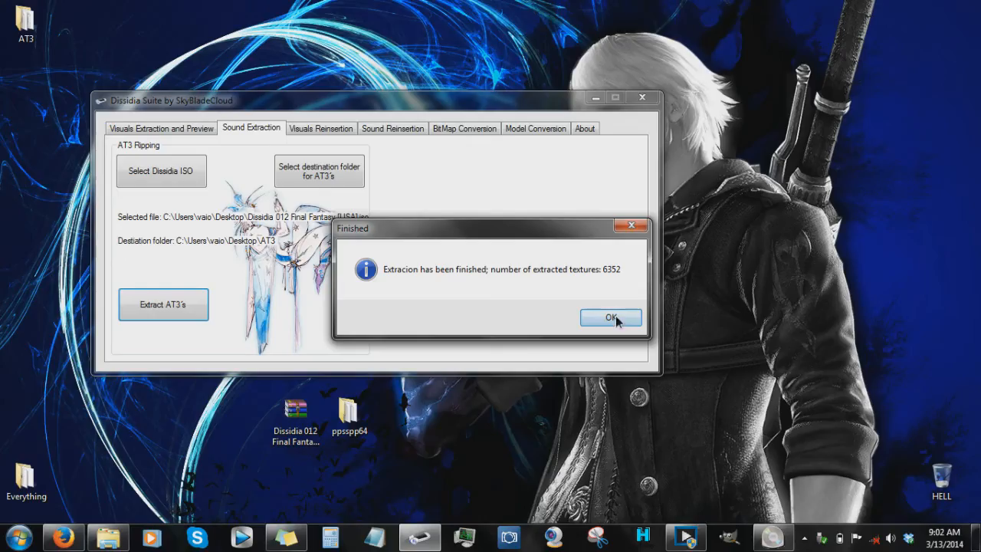
click(610, 317)
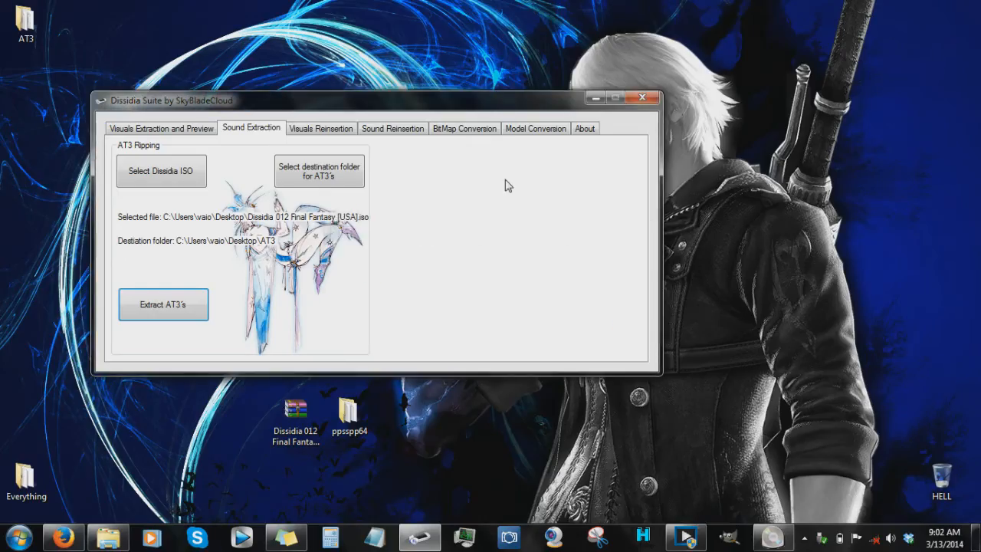
click(595, 97)
drag(31, 24, 404, 301)
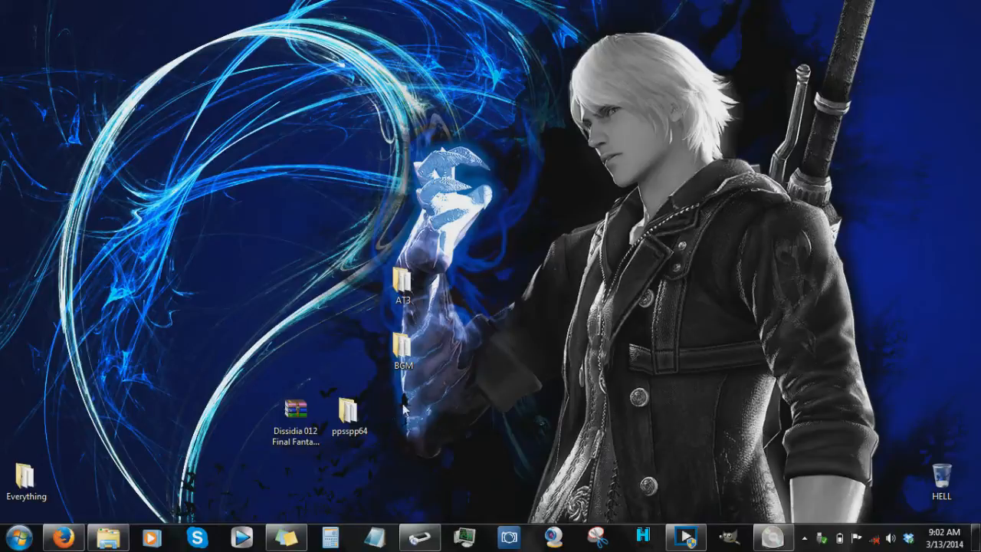
Compare how the sound files are named in the BGM and AT3 folders, minimizing each window after viewing it.
mouse_move(403, 346)
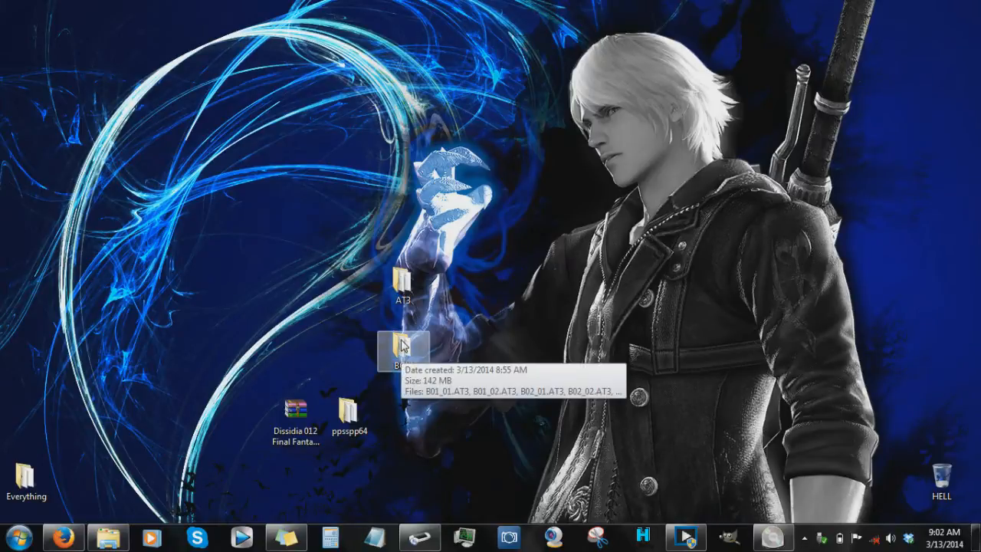
double_click(403, 347)
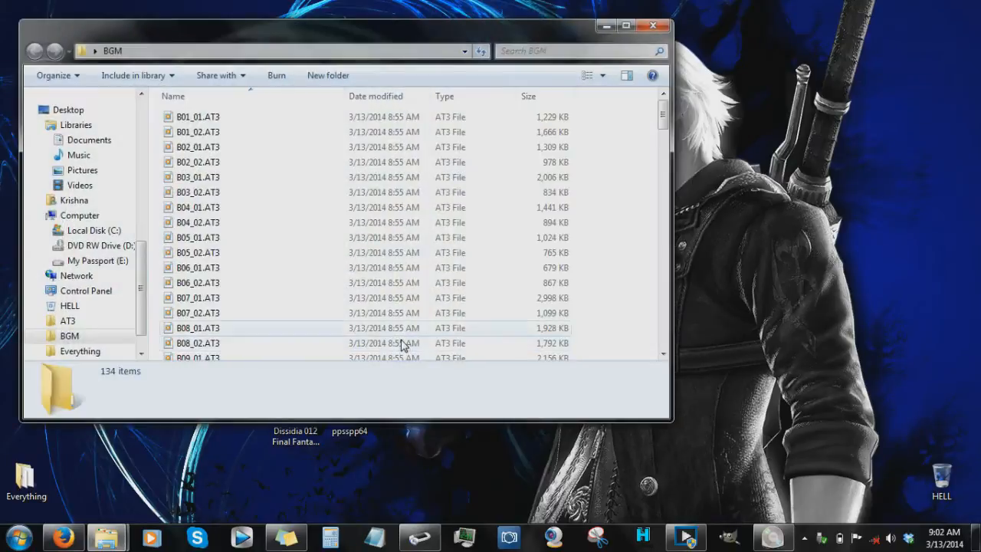
click(606, 26)
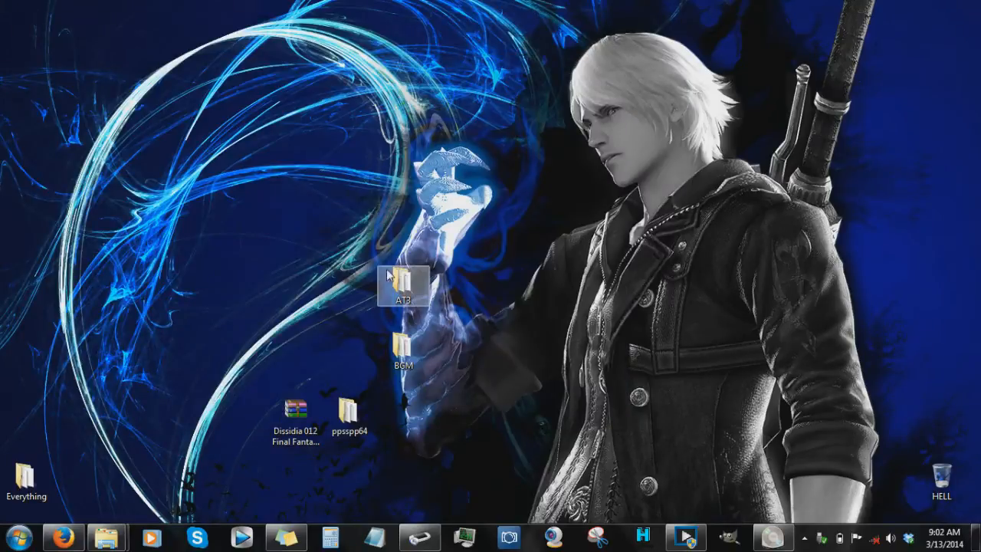
double_click(400, 282)
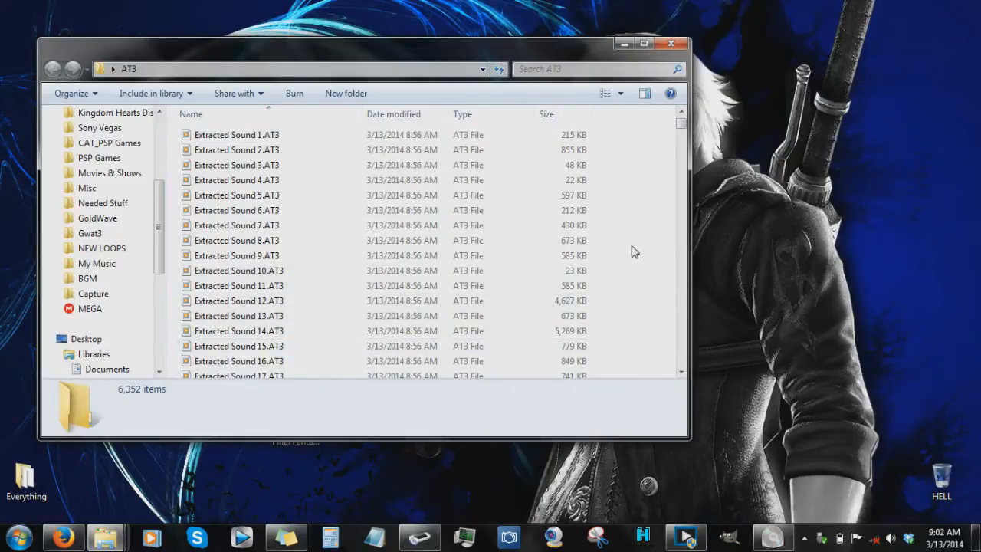
drag(684, 125, 684, 122)
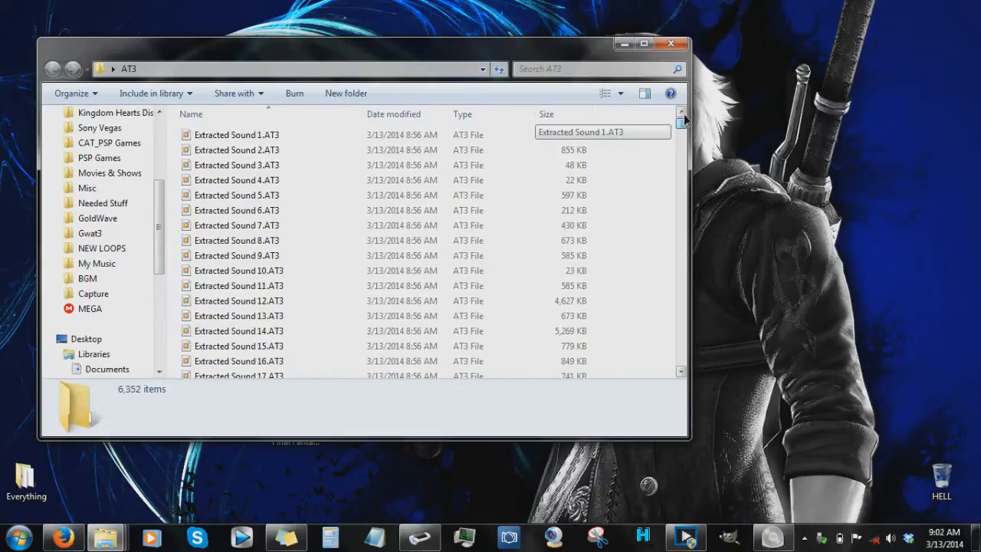
click(573, 377)
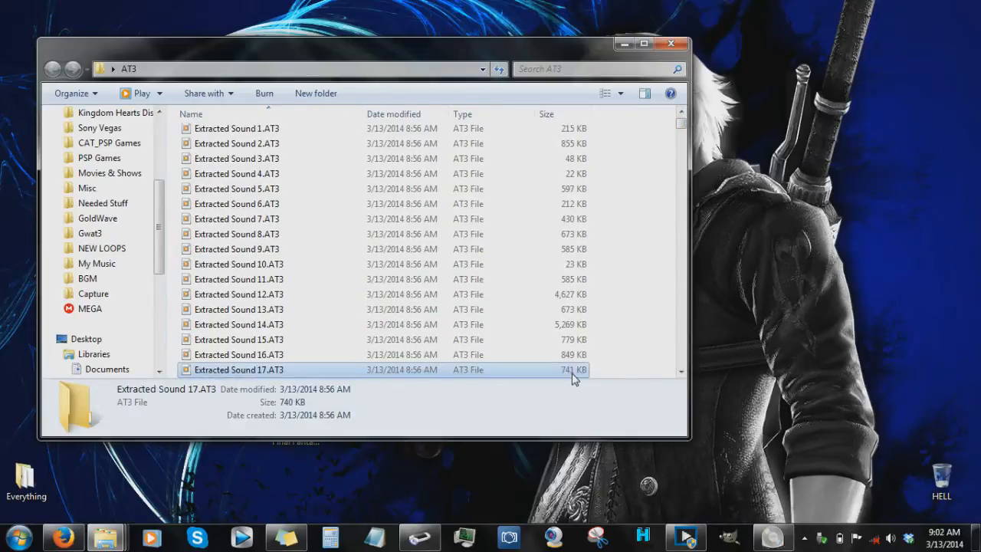
click(621, 273)
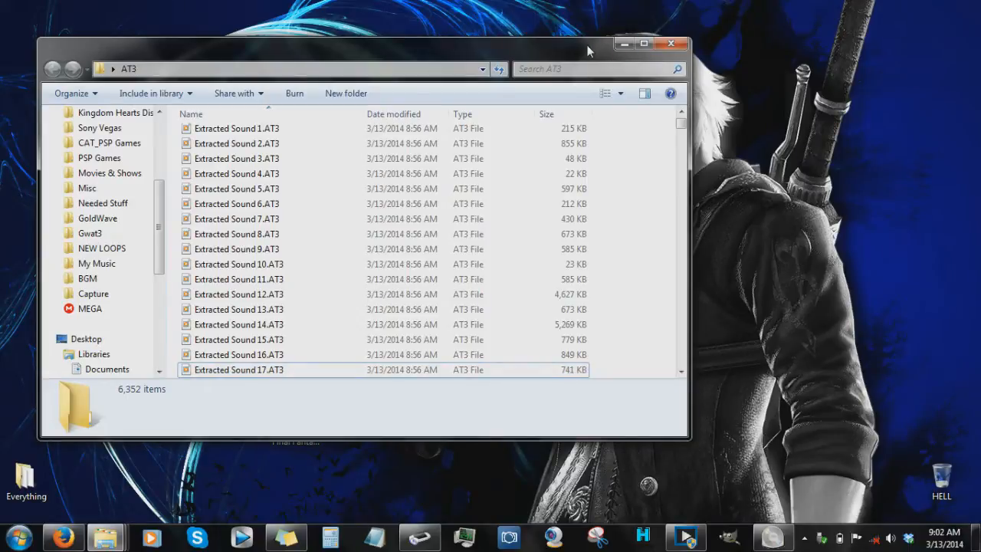
click(624, 44)
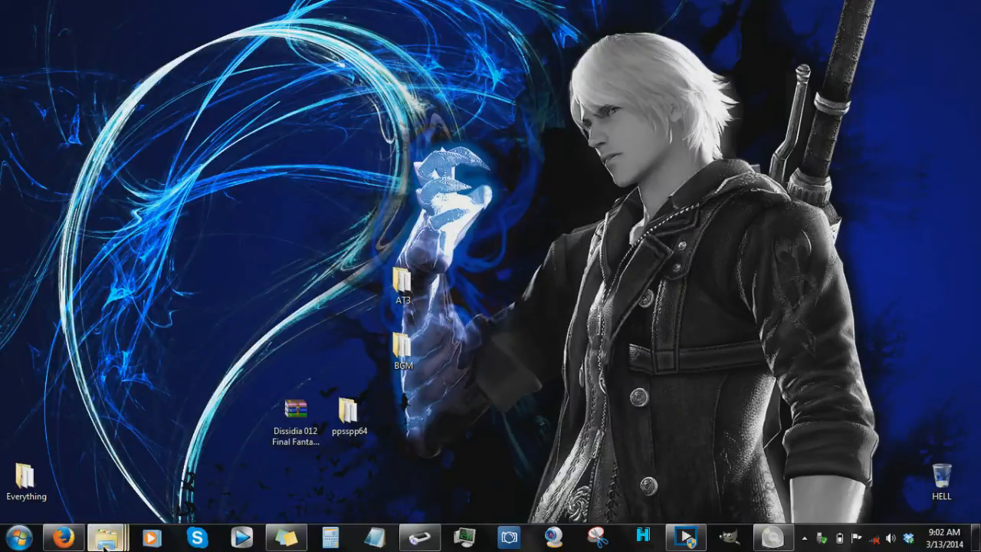
Return to the BGM folder and locate U_MENU03.AT3 near the end of the file list.
mouse_move(105, 545)
click(203, 460)
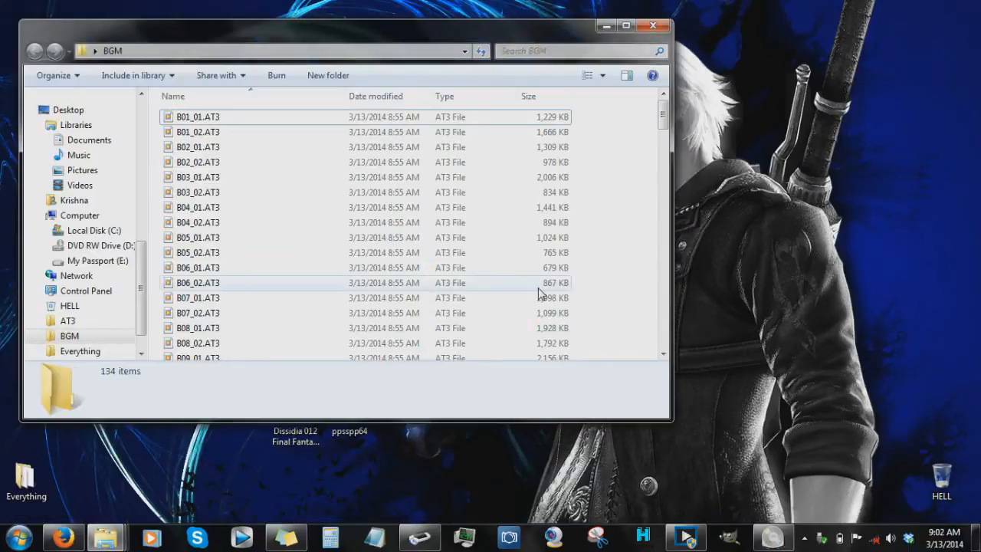
drag(663, 113, 665, 340)
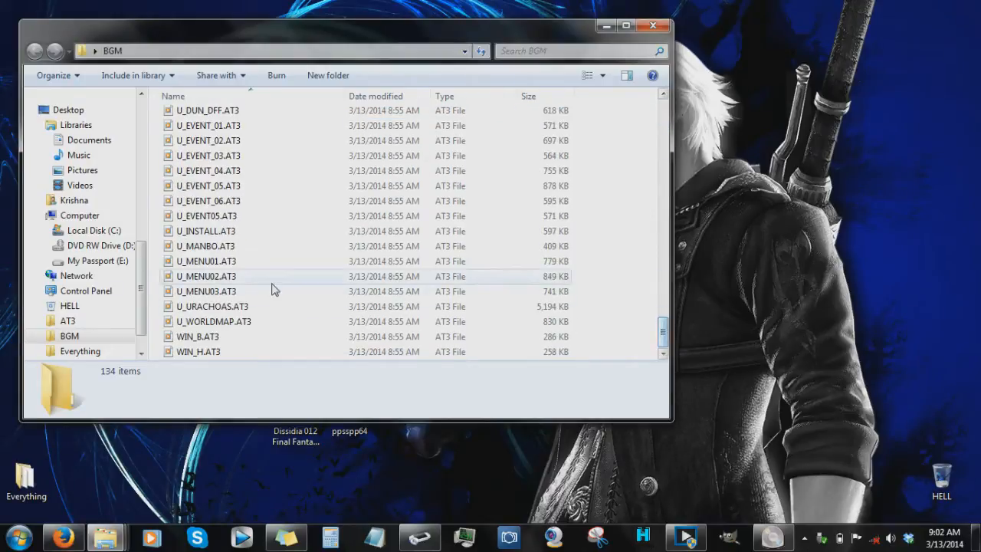
click(214, 296)
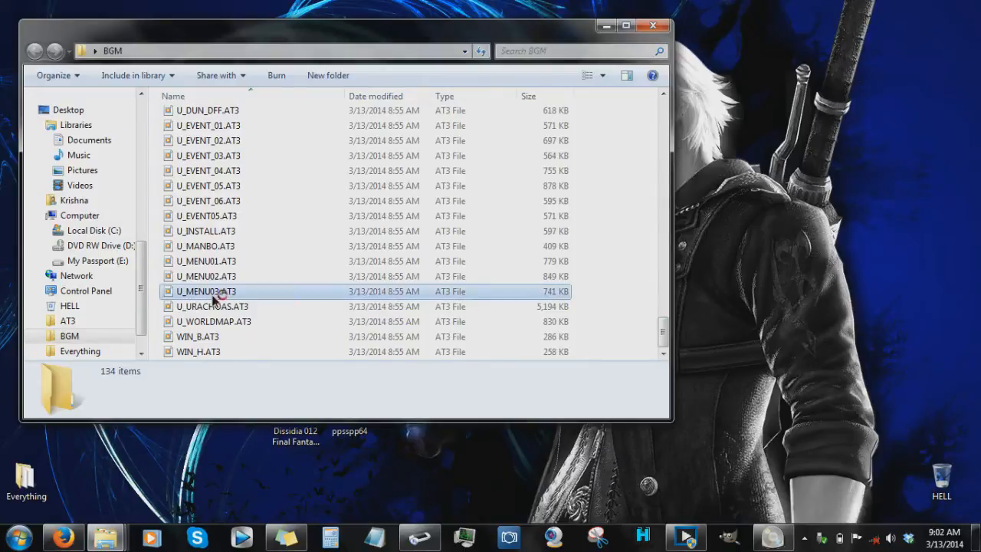
click(599, 300)
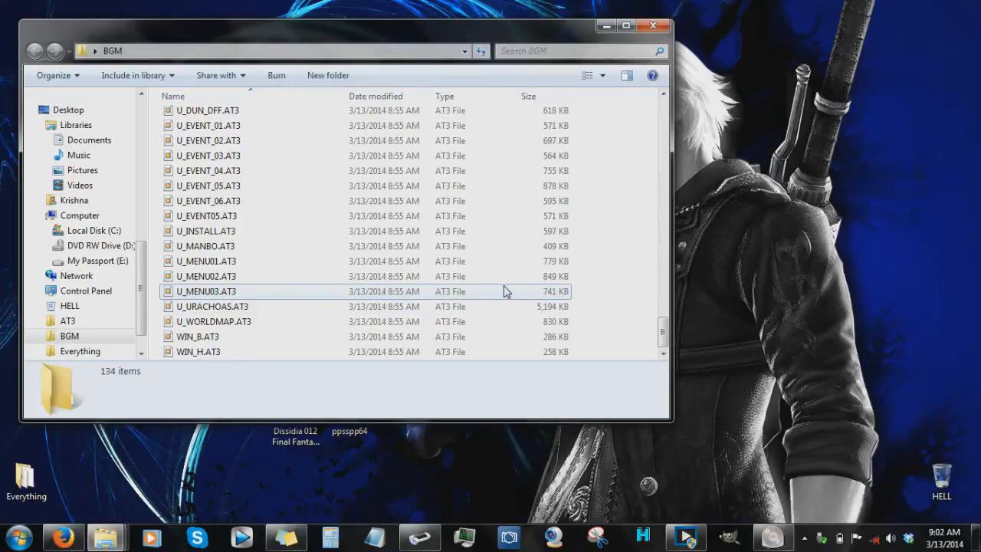
mouse_move(660, 330)
mouse_down()
mouse_move(659, 101)
mouse_move(663, 328)
mouse_up()
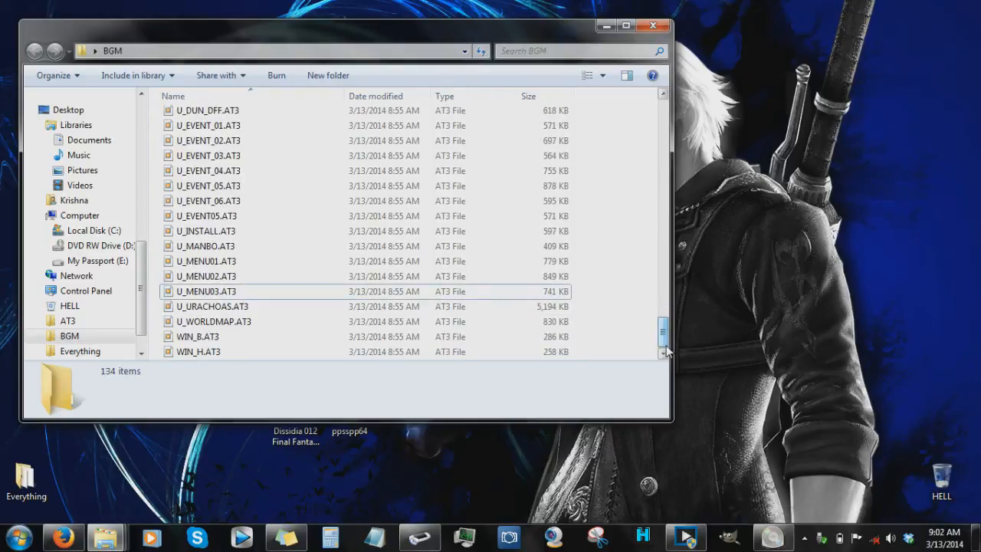
Open the file properties of U_MENU03.AT3 and highlight its exact size in bytes.
click(385, 298)
right_click(383, 297)
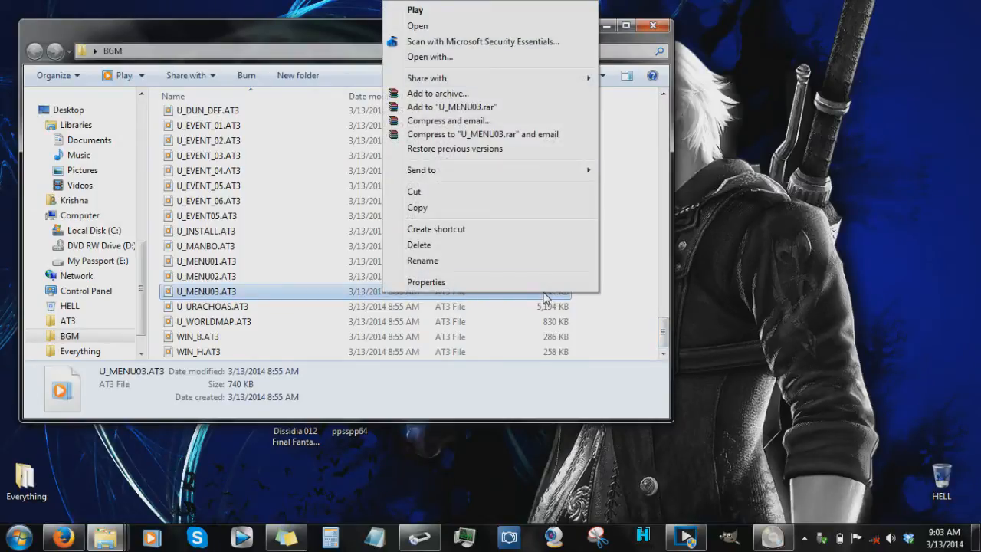
click(516, 281)
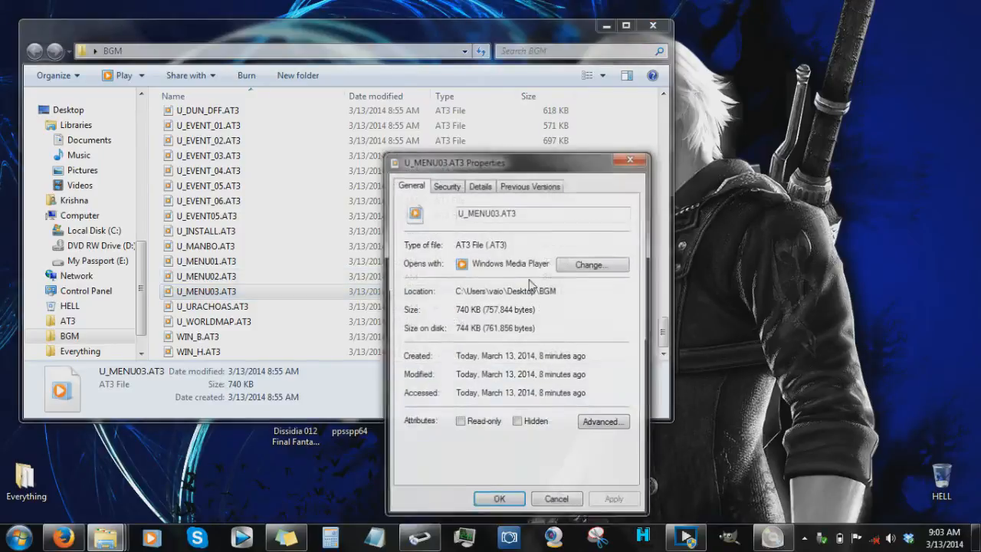
drag(510, 165, 331, 113)
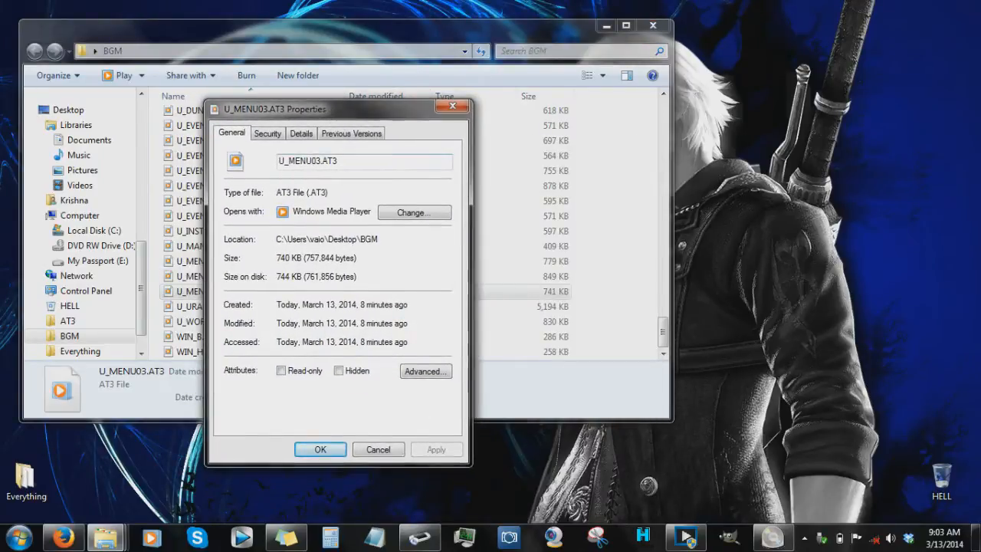
drag(305, 258, 355, 258)
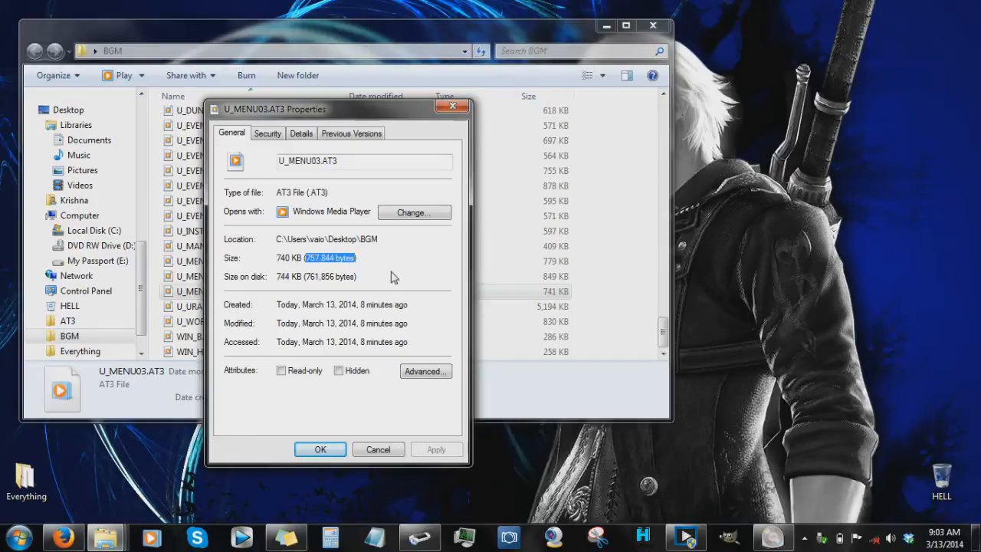
Switch to the AT3 folder window and sort its extracted sounds by size.
mouse_move(106, 537)
mouse_move(106, 427)
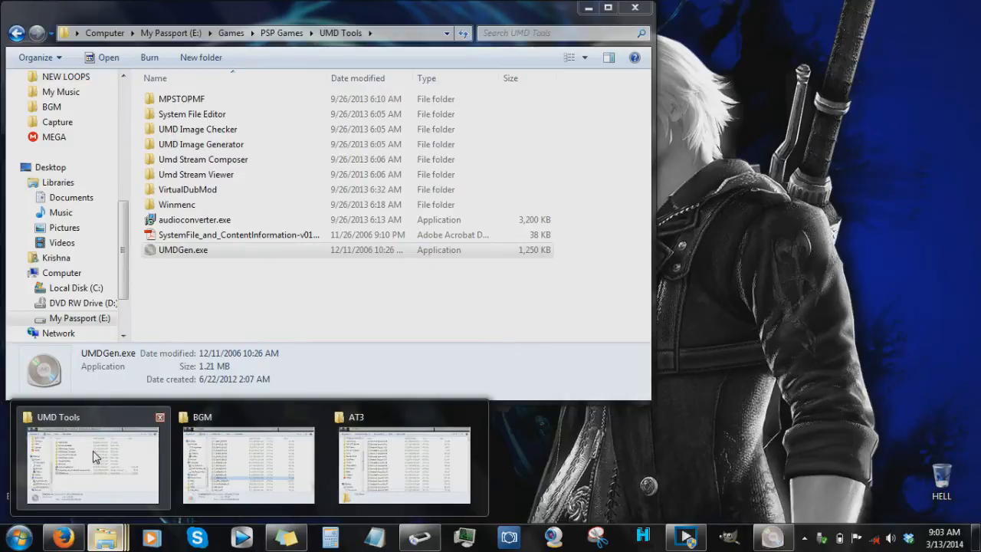
click(396, 442)
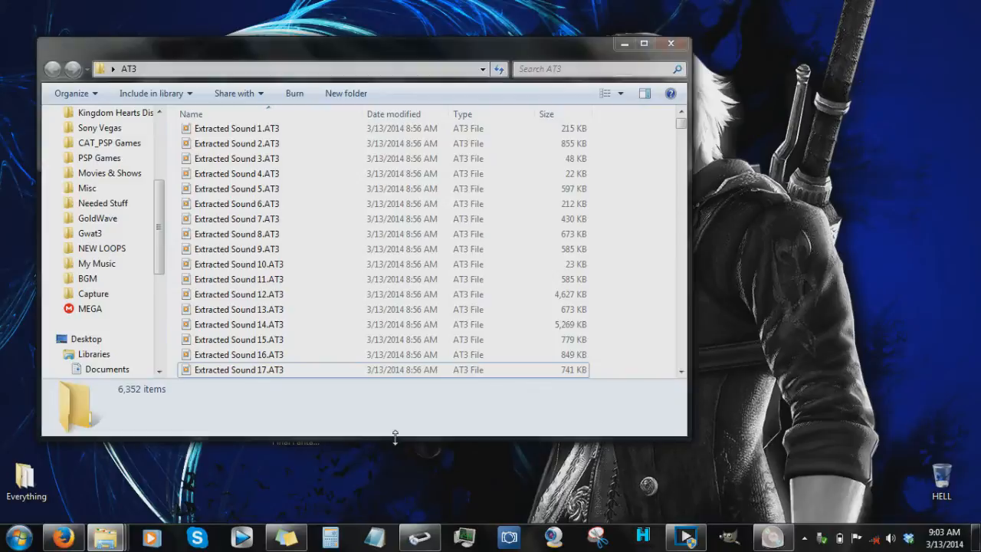
click(570, 130)
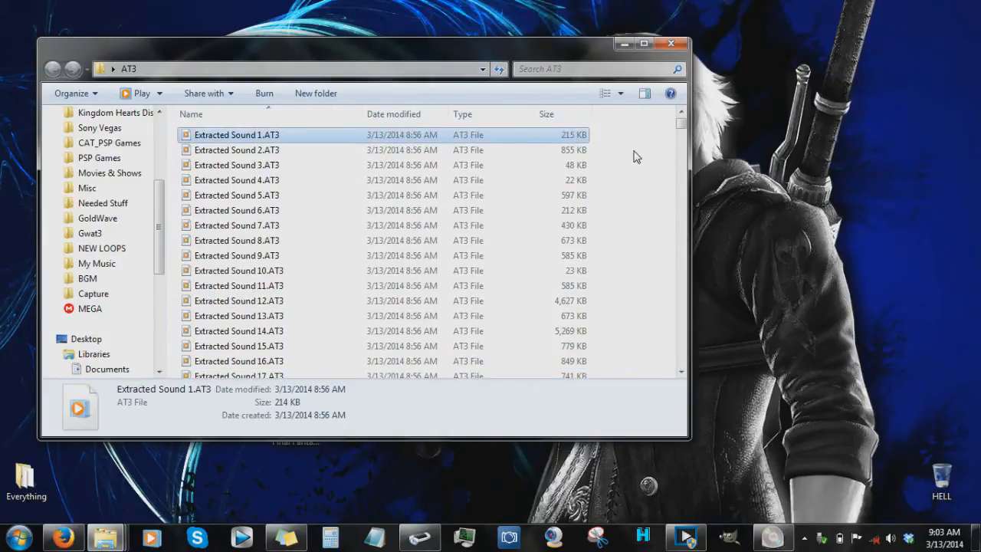
click(556, 115)
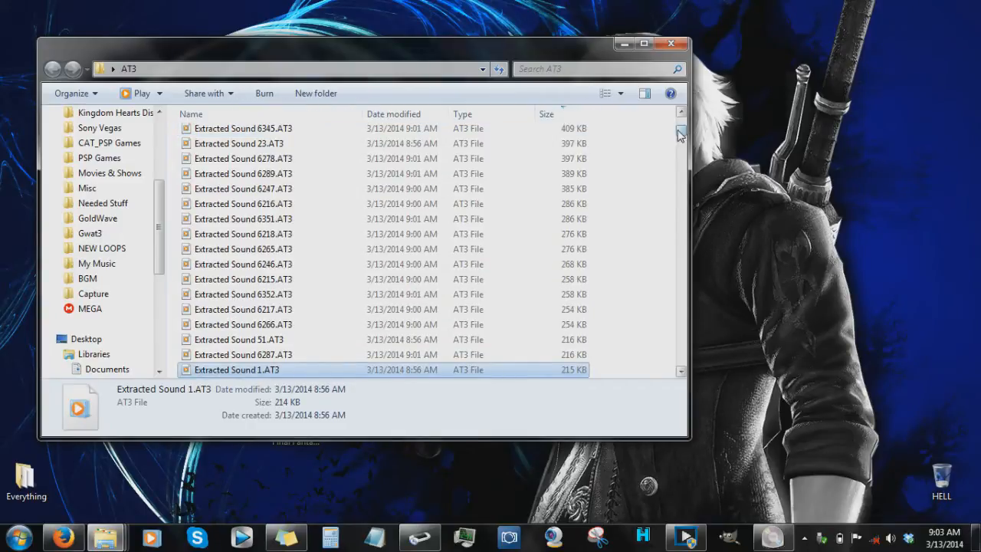
Locate the 741 KB files in the size-sorted AT3 list as candidates matching U_MENU03.AT3.
drag(680, 134, 680, 115)
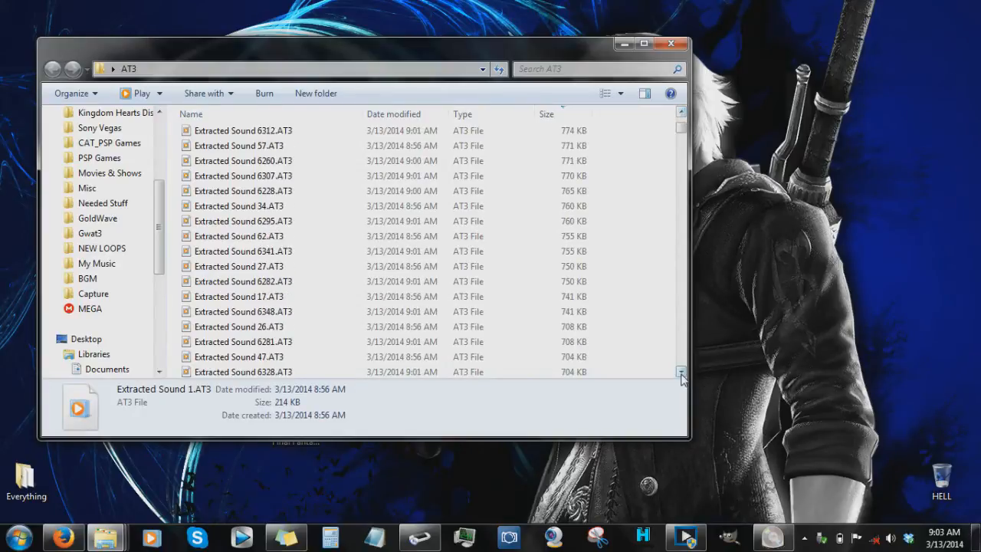
scroll(679, 371, down, 2)
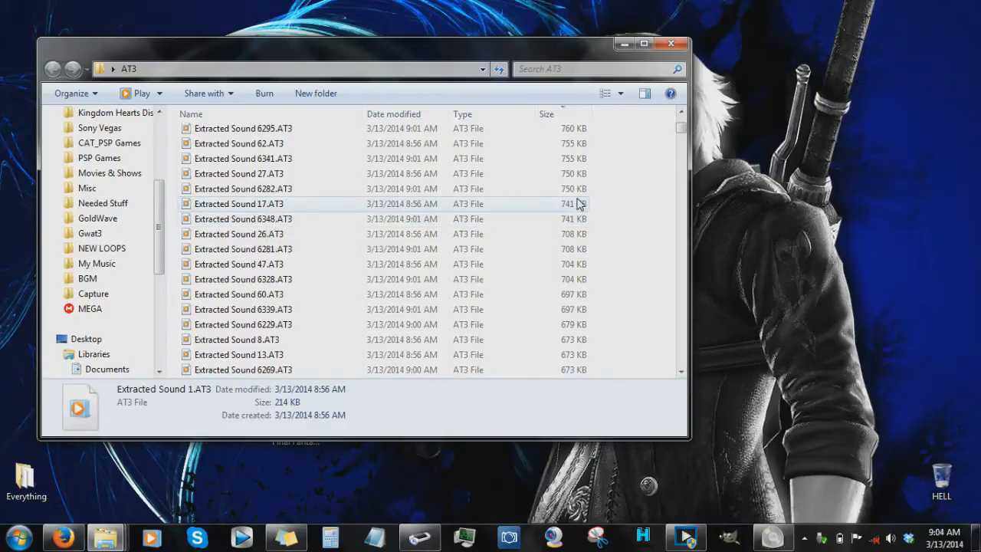
click(576, 204)
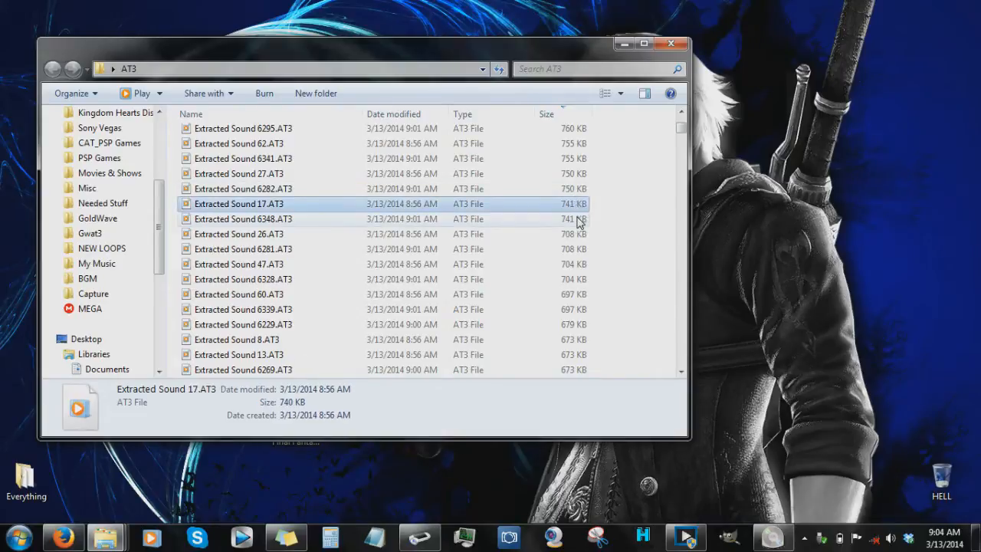
click(580, 218)
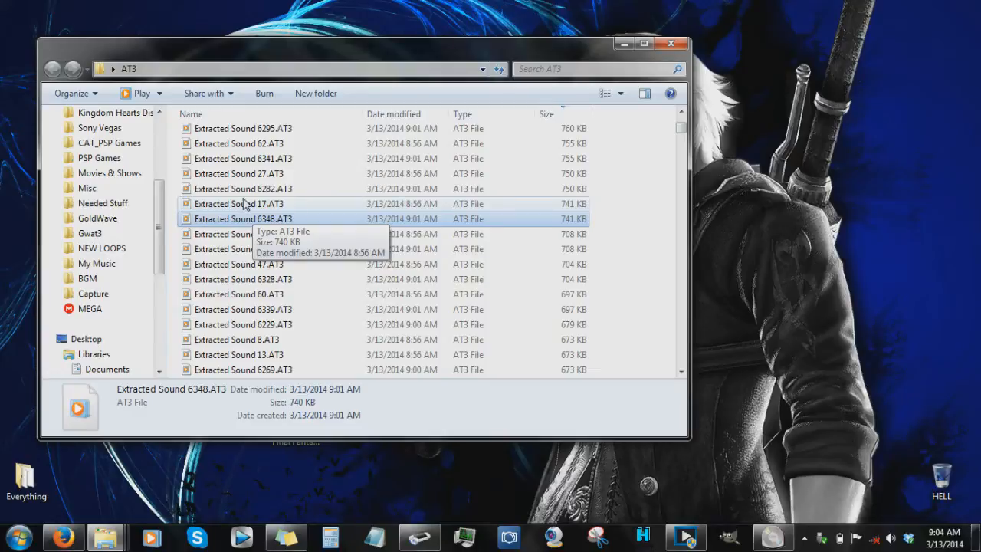
click(602, 207)
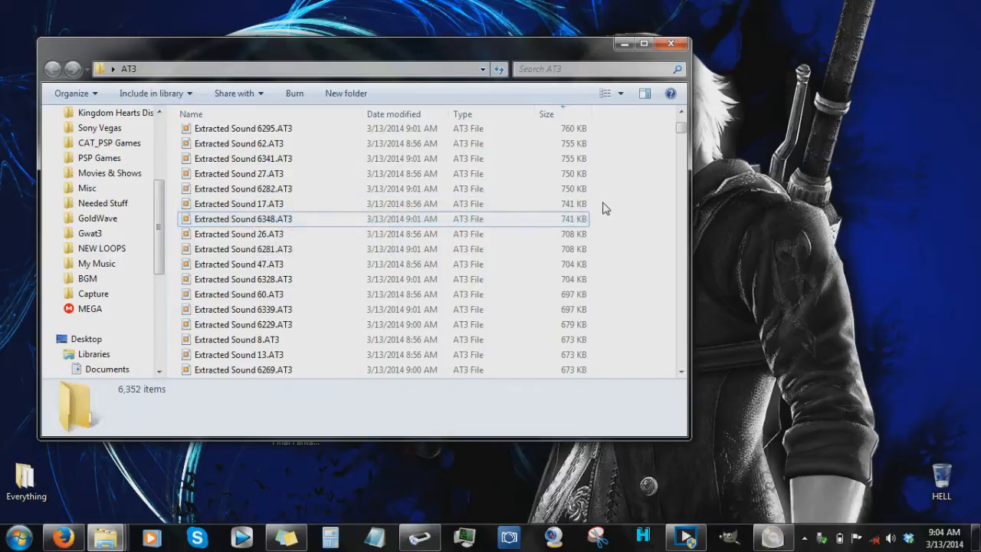
Check the exact byte size of Extracted Sound 17.AT3 in its file properties, then close them.
click(275, 204)
right_click(276, 206)
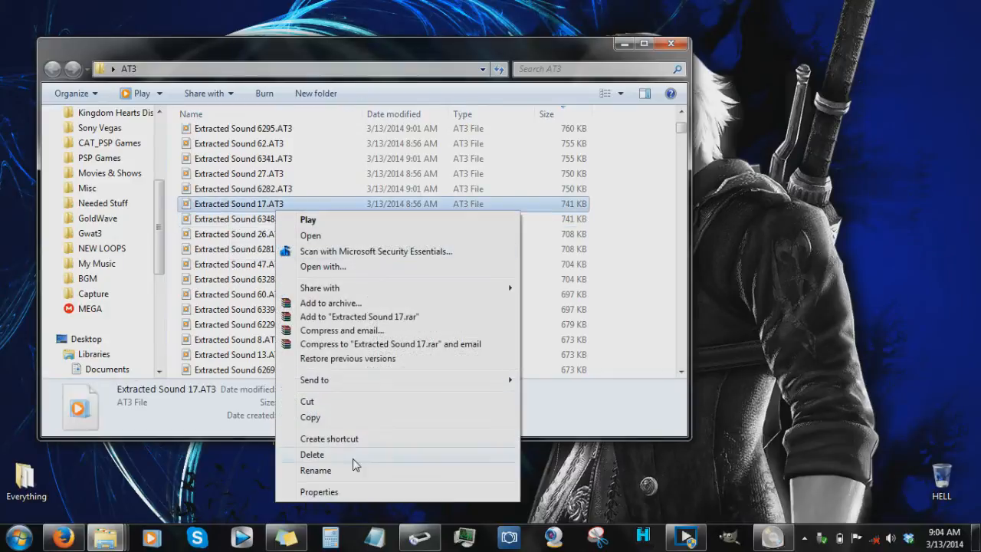
click(390, 492)
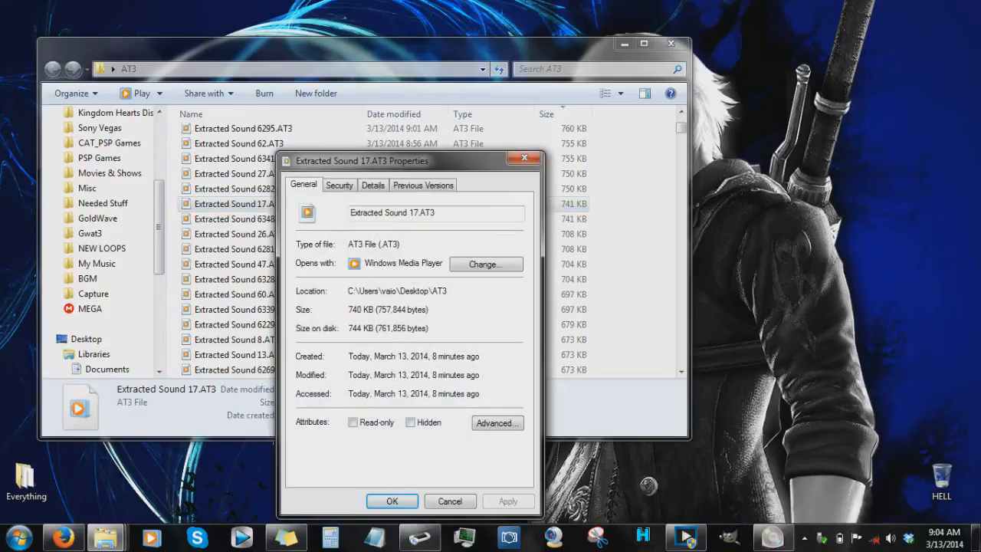
drag(428, 310, 387, 310)
click(381, 309)
click(458, 500)
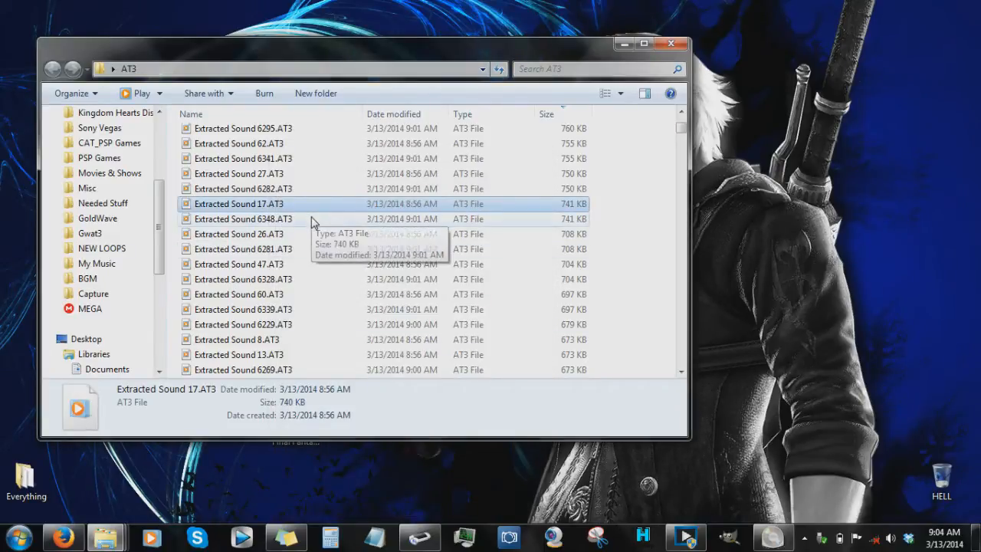
Check the exact byte size of Extracted Sound 6348.AT3 in its file properties, then close them and deselect the file.
click(313, 220)
right_click(312, 221)
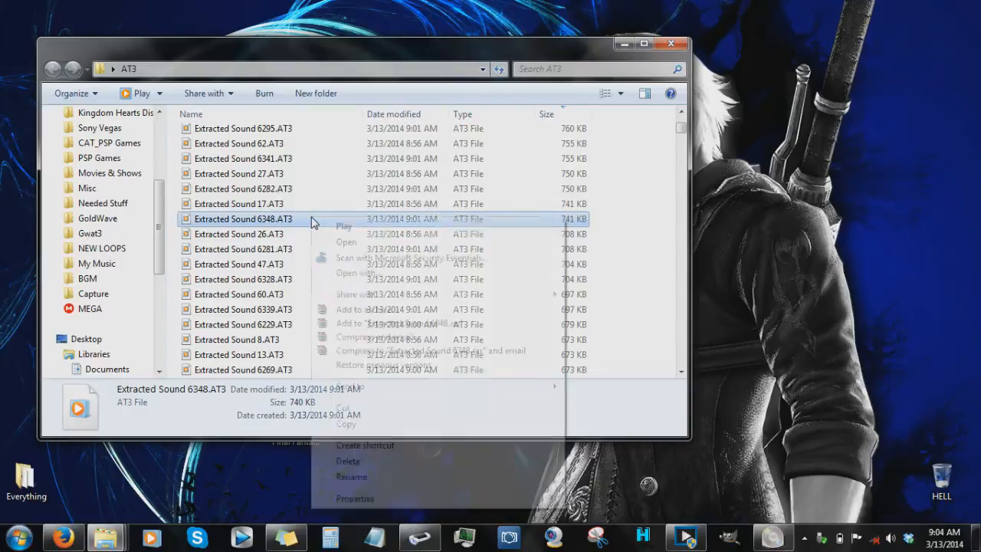
click(430, 500)
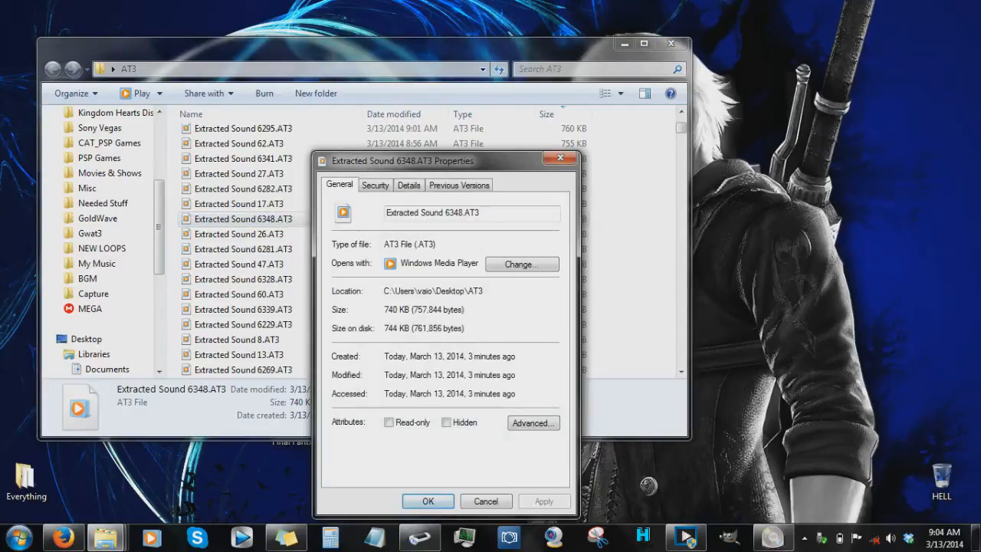
drag(463, 309, 422, 309)
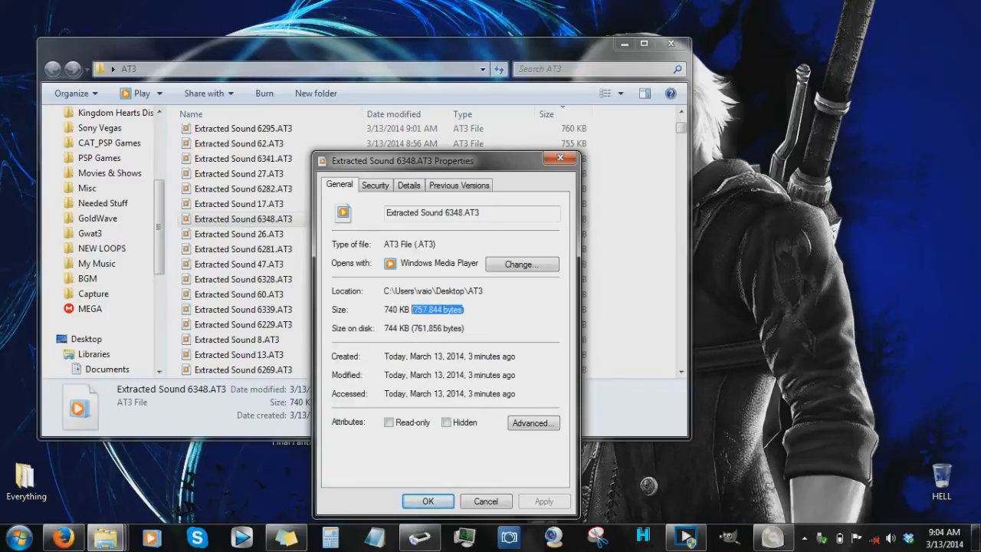
click(489, 498)
click(605, 208)
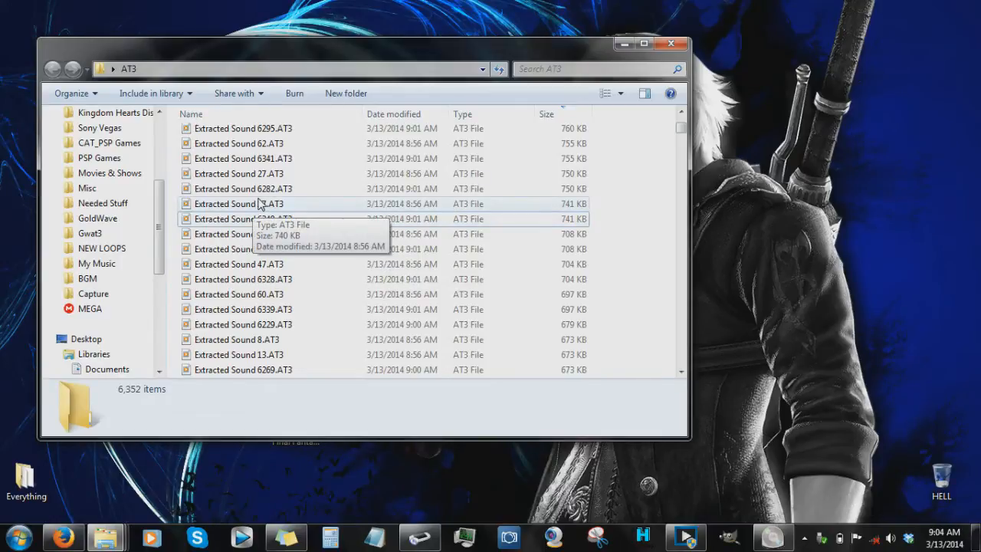
Move the AT3 window aside and browse the UMD Tools window to Texture Edits > Dissidia > Dissidia Modding Suite > Dissidia Research.
drag(383, 51, 671, 136)
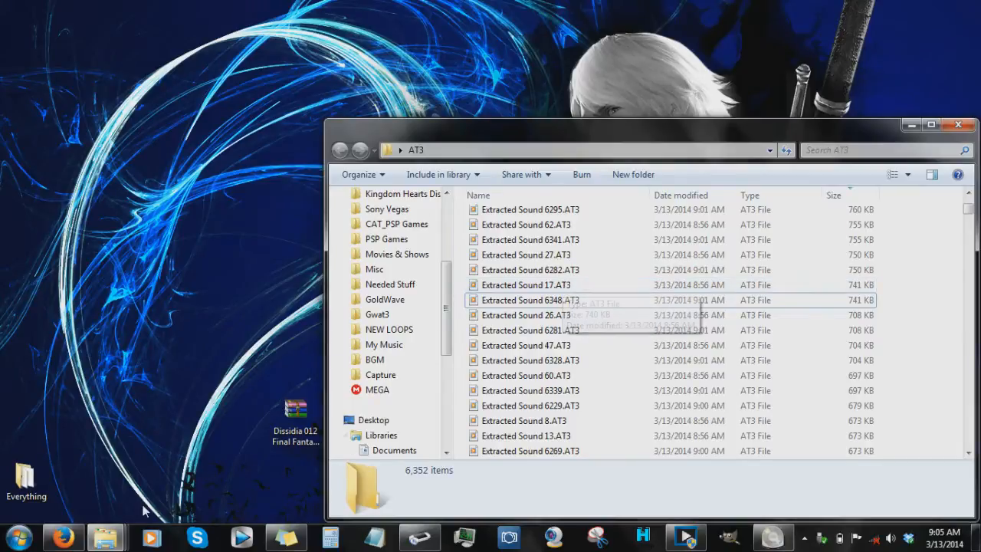
mouse_move(107, 543)
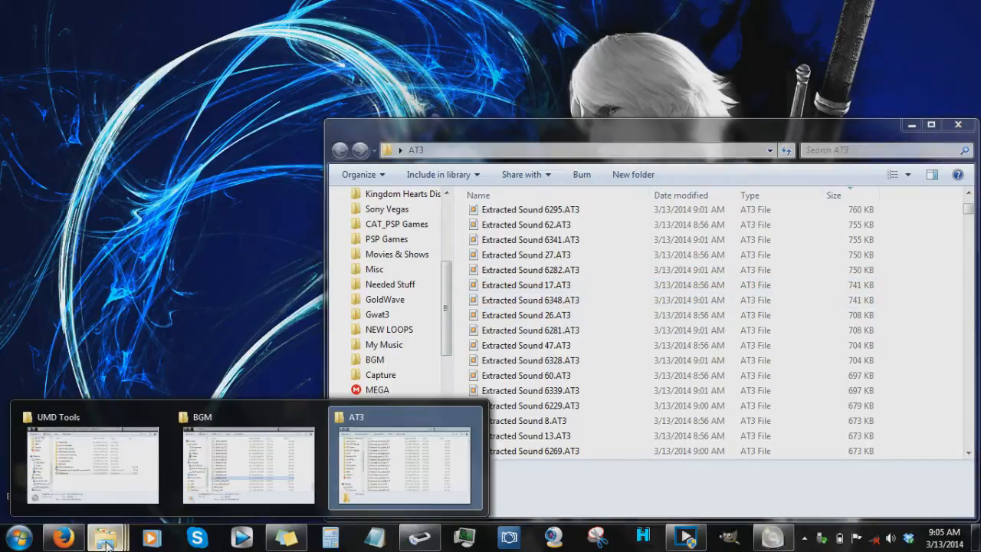
click(92, 463)
scroll(126, 132, up, 5)
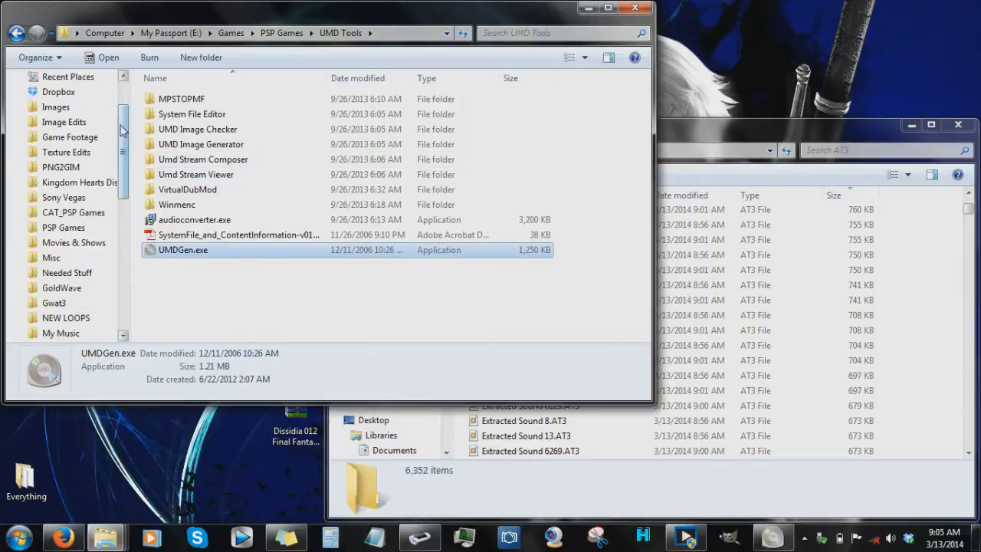
click(68, 152)
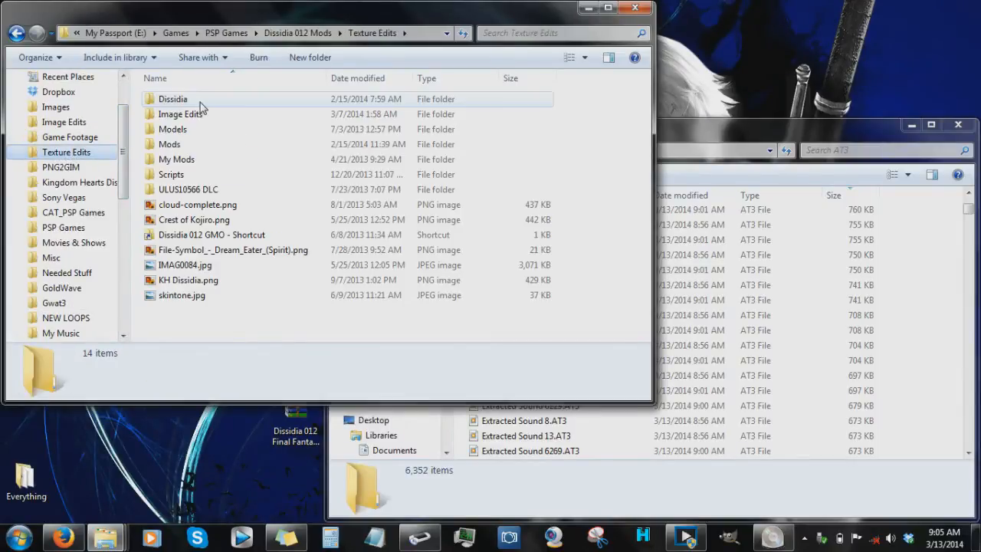
double_click(192, 100)
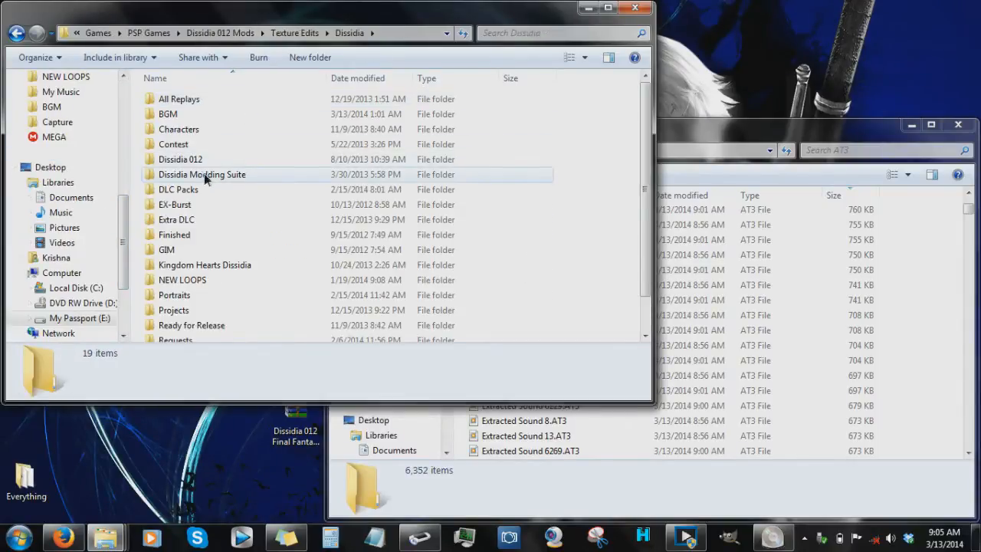
double_click(201, 175)
double_click(196, 114)
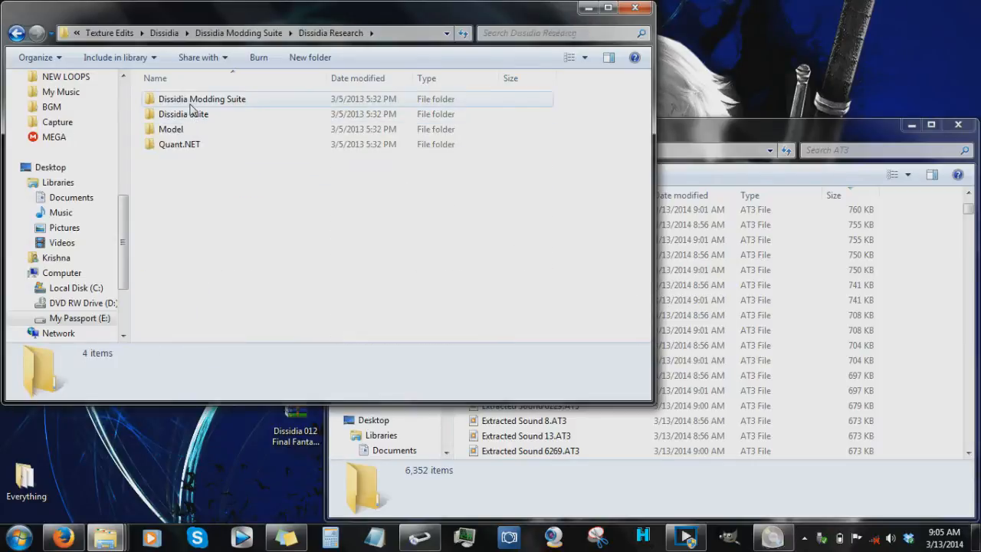
Browse through the nested Dissidia Modding Suite folders to bin\Debug and launch Dissidia Modding Suite.exe.
double_click(195, 100)
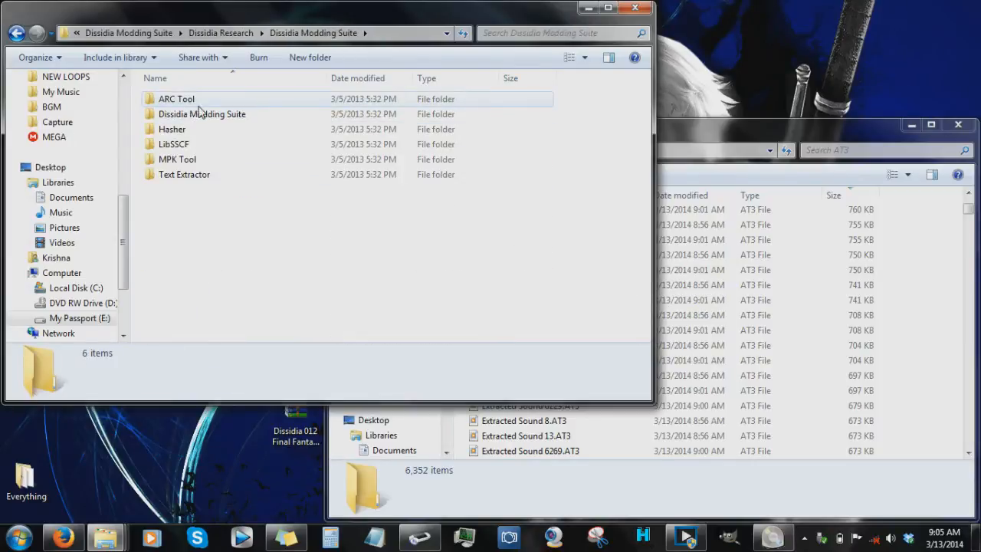
double_click(222, 116)
double_click(178, 102)
double_click(176, 105)
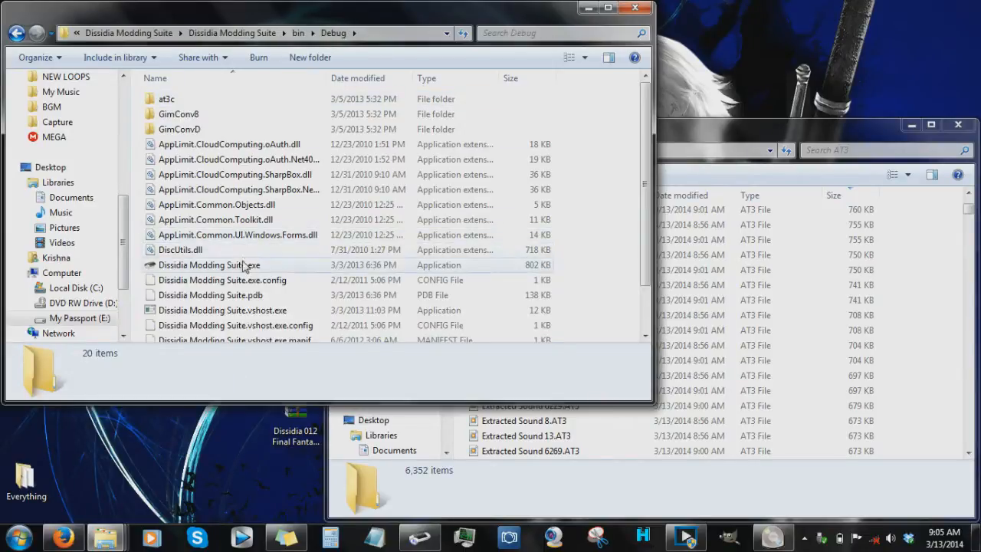
click(210, 265)
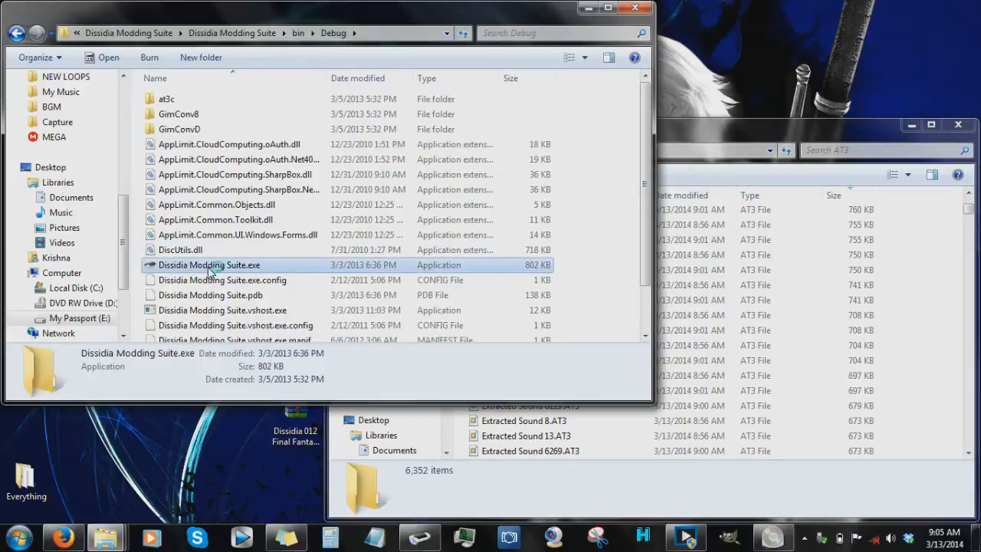
double_click(209, 265)
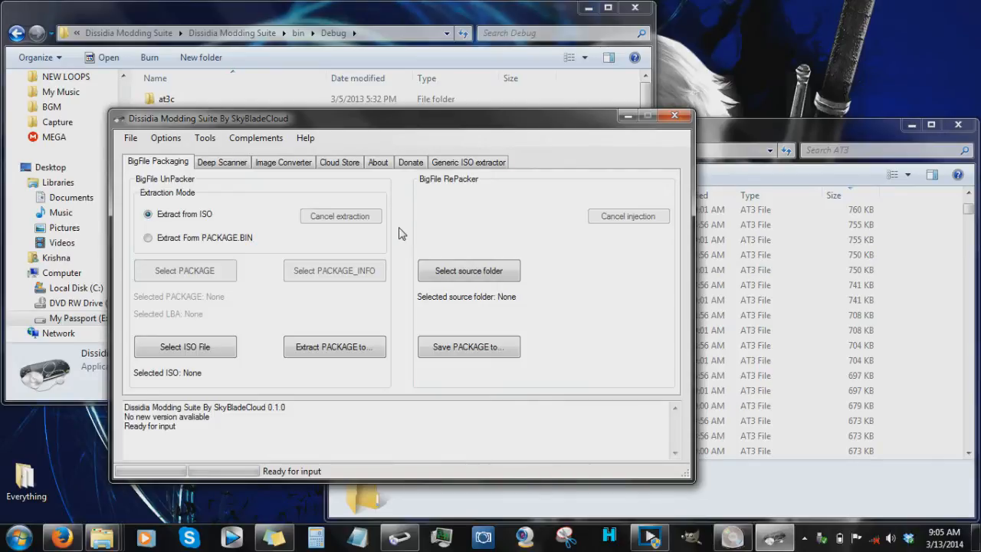
Set the Deep Scanner's direct reinsertion to use a custom position with forced injection, repositioning the suite window on the desktop.
click(232, 163)
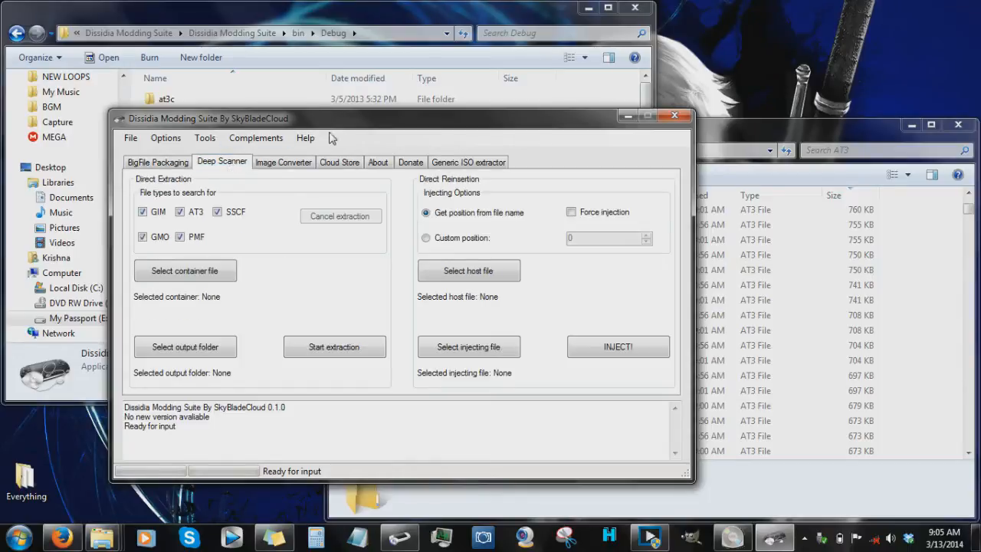
drag(343, 121, 505, 125)
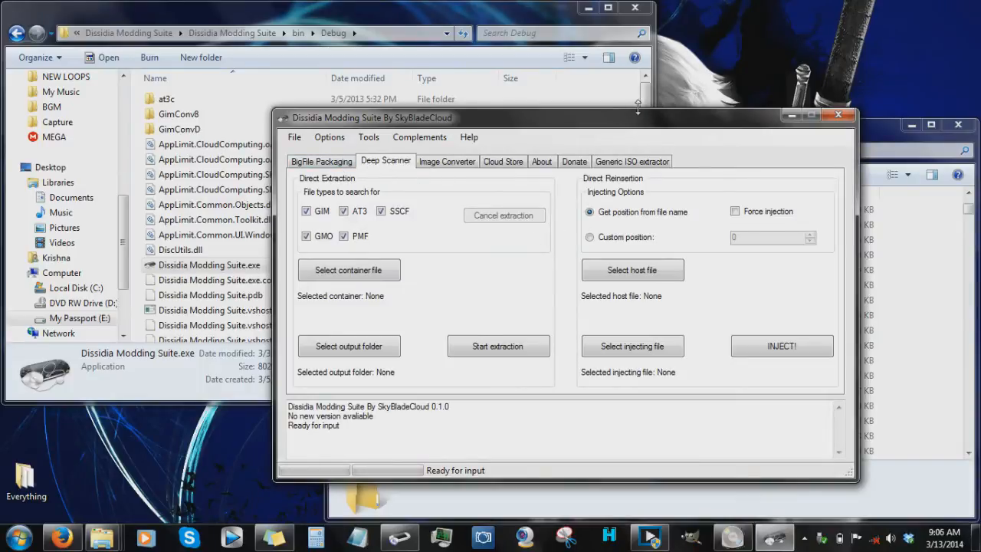
drag(639, 120, 531, 109)
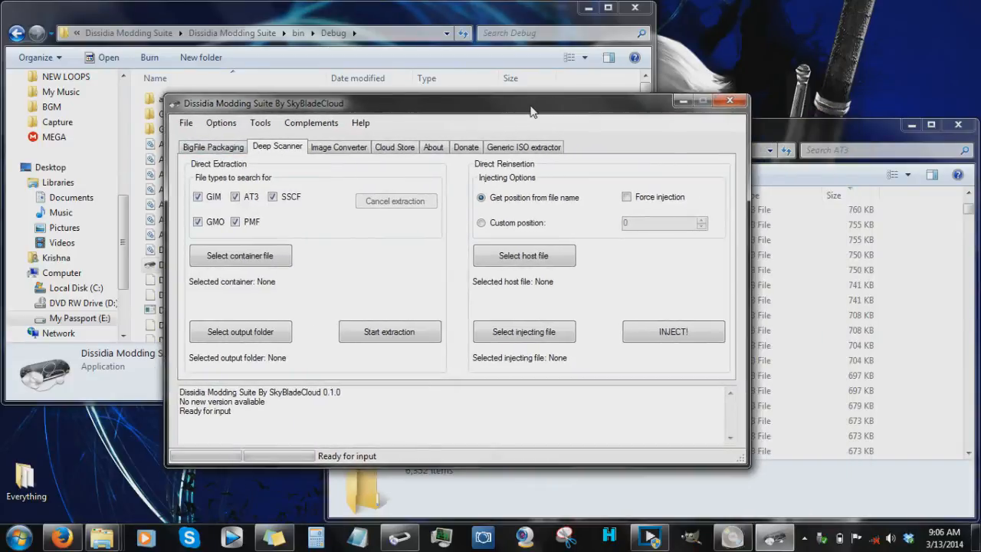
click(482, 223)
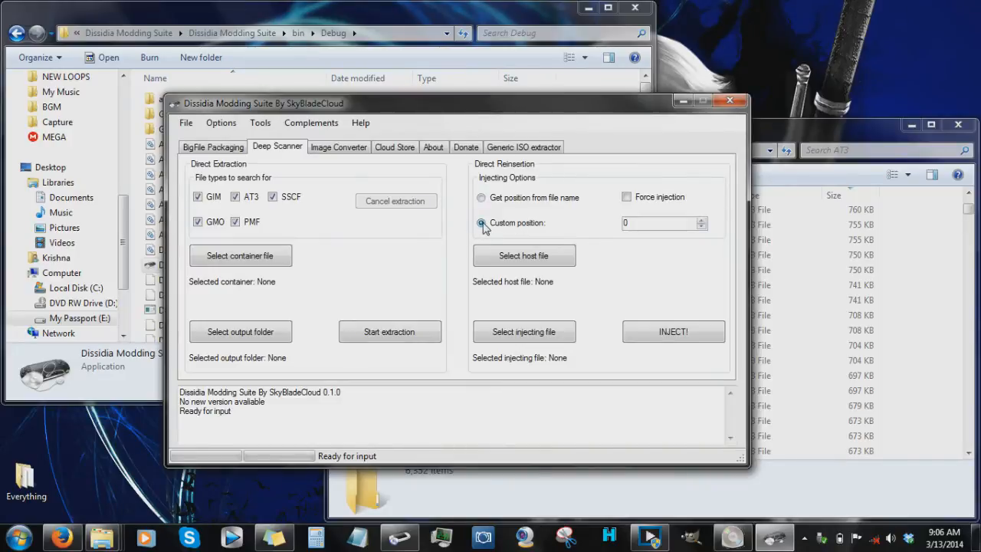
click(625, 197)
Open a new Windows Explorer window and go to the NEW LOOPS folder.
mouse_move(107, 540)
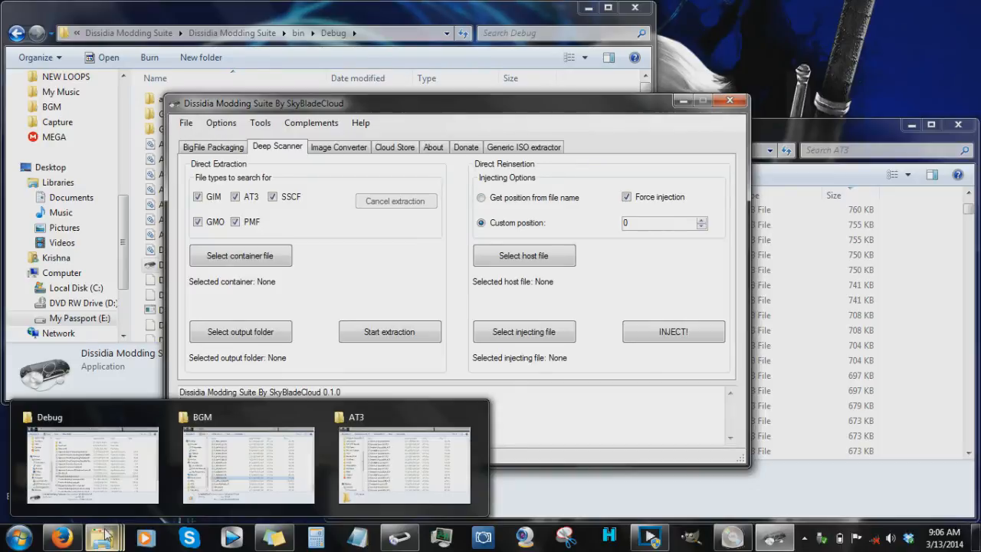
right_click(104, 536)
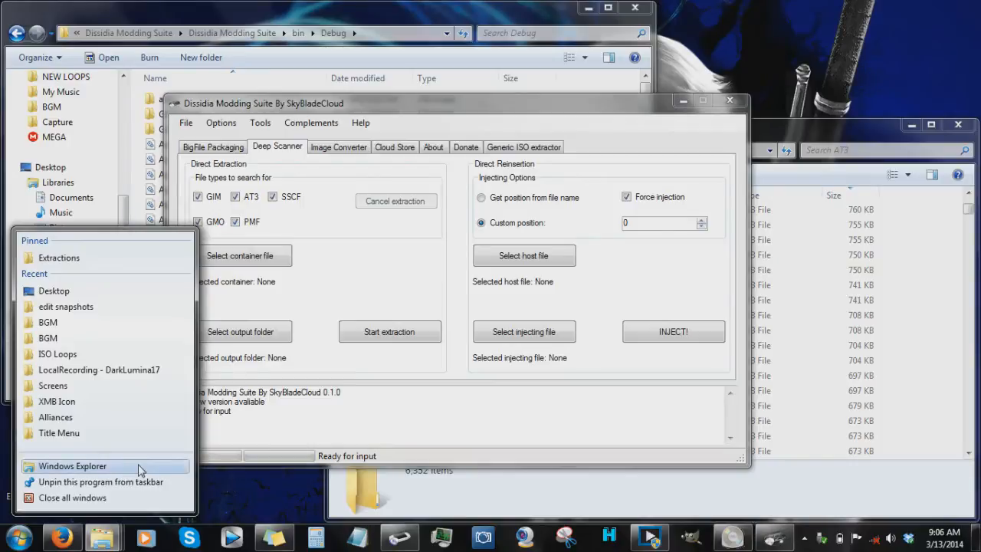
click(90, 464)
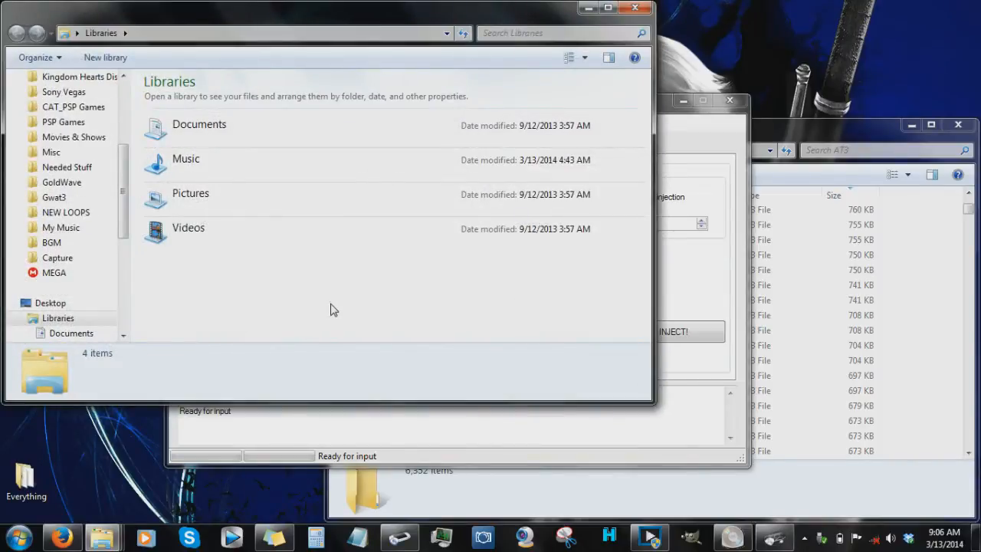
mouse_move(120, 190)
mouse_down()
mouse_move(121, 143)
mouse_move(121, 174)
mouse_up()
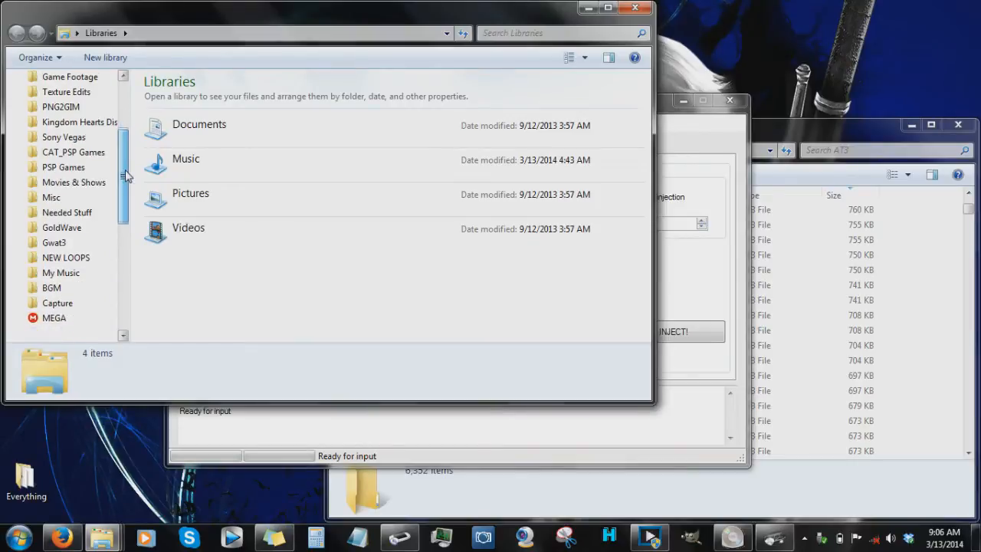
click(71, 258)
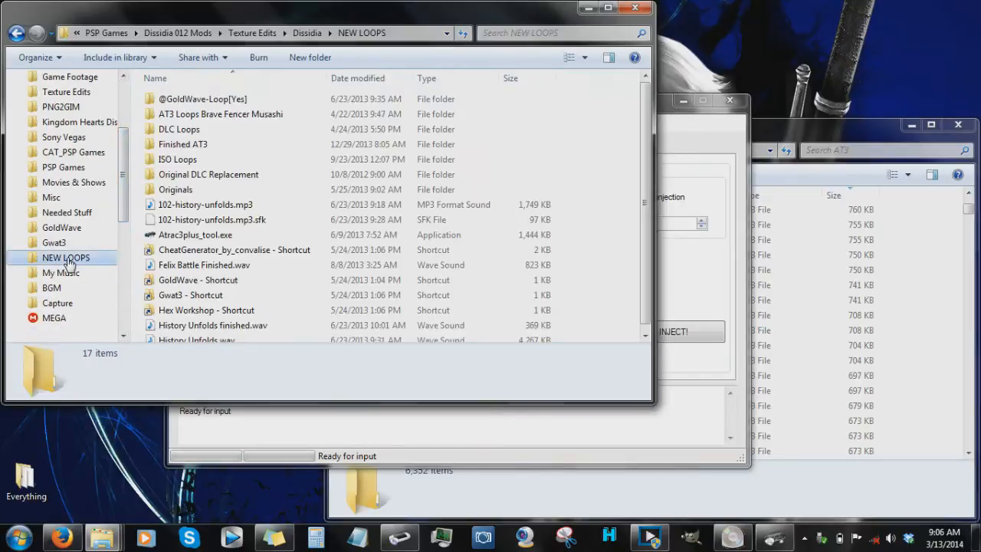
Open the ISO Loops folder and preview U_MENU03.AT3 close to its end, closing the player when done.
double_click(242, 160)
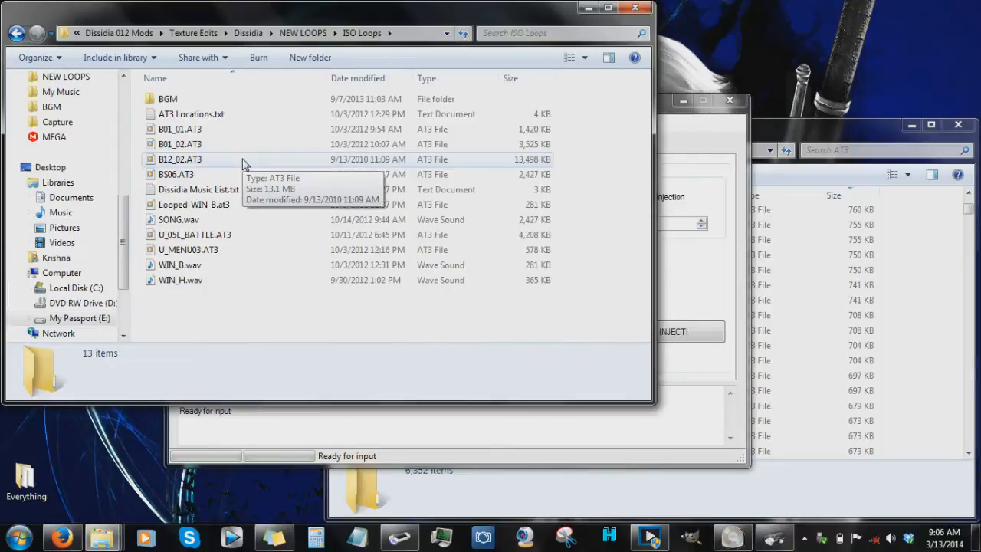
click(198, 253)
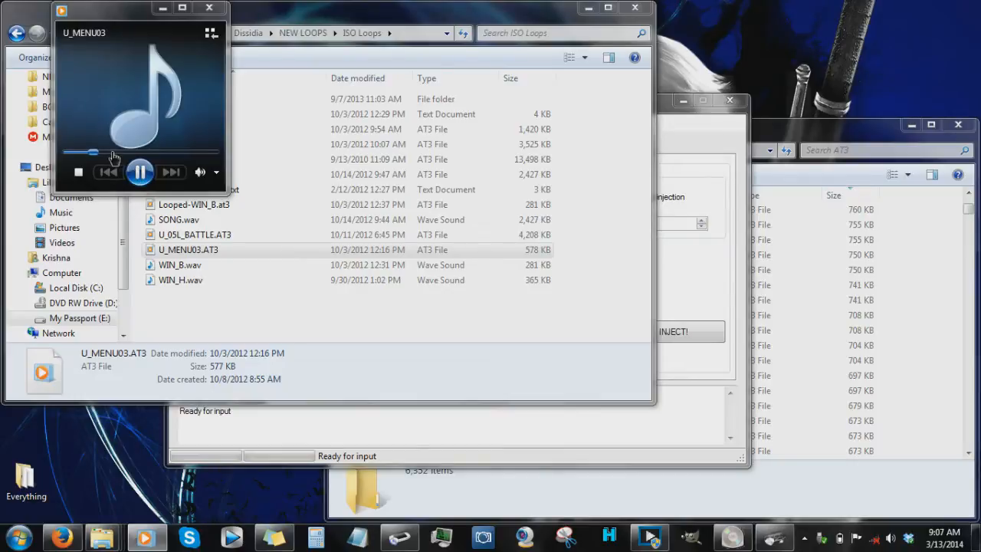
double_click(170, 112)
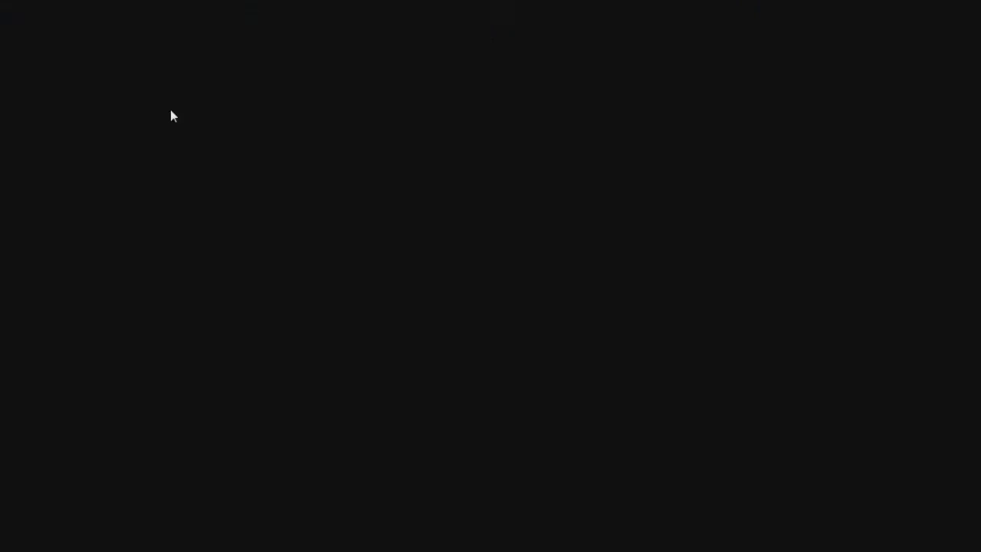
click(937, 505)
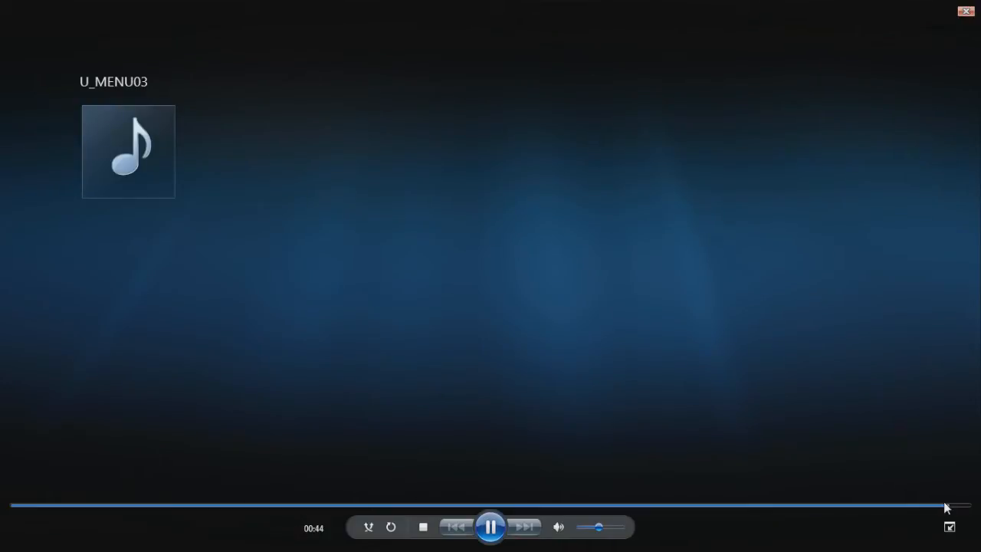
click(965, 11)
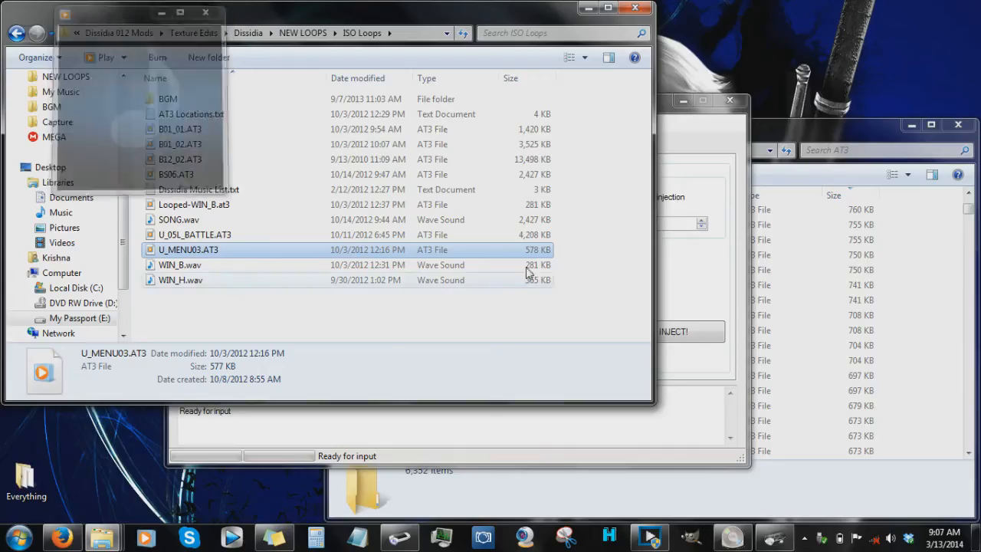
click(379, 318)
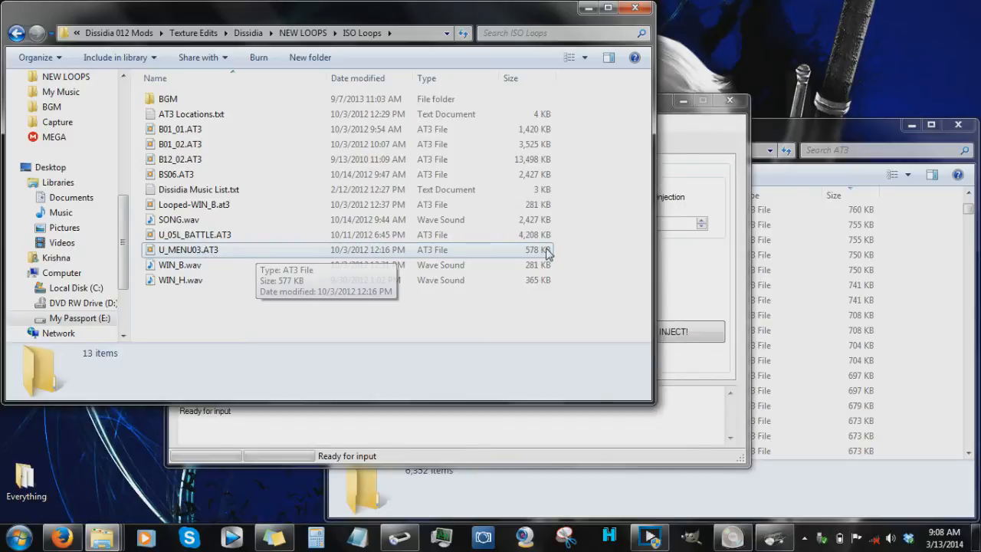
Return to Dissidia Modding Suite and choose Dissidia 012 Final Fantasy [USA].iso on the Desktop as the host file.
click(698, 258)
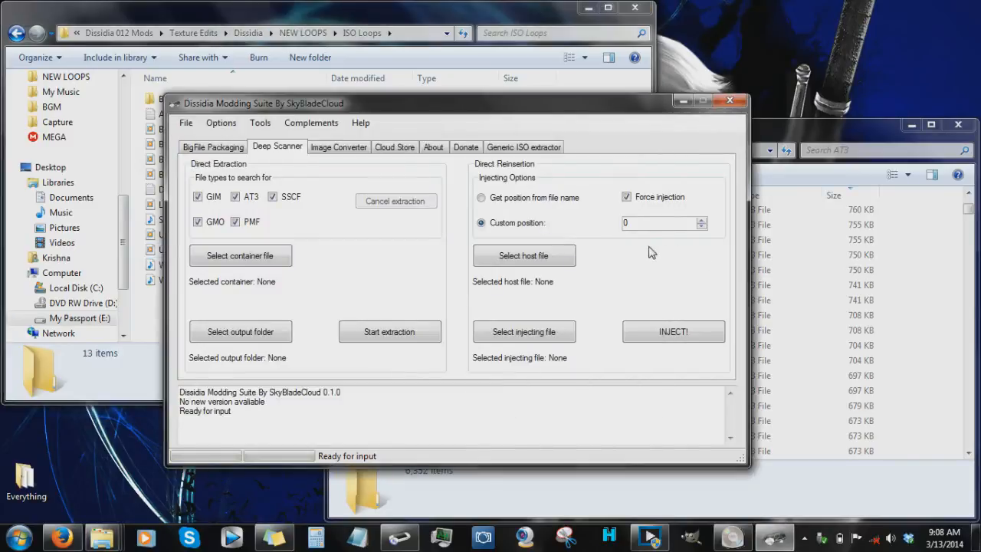
click(523, 256)
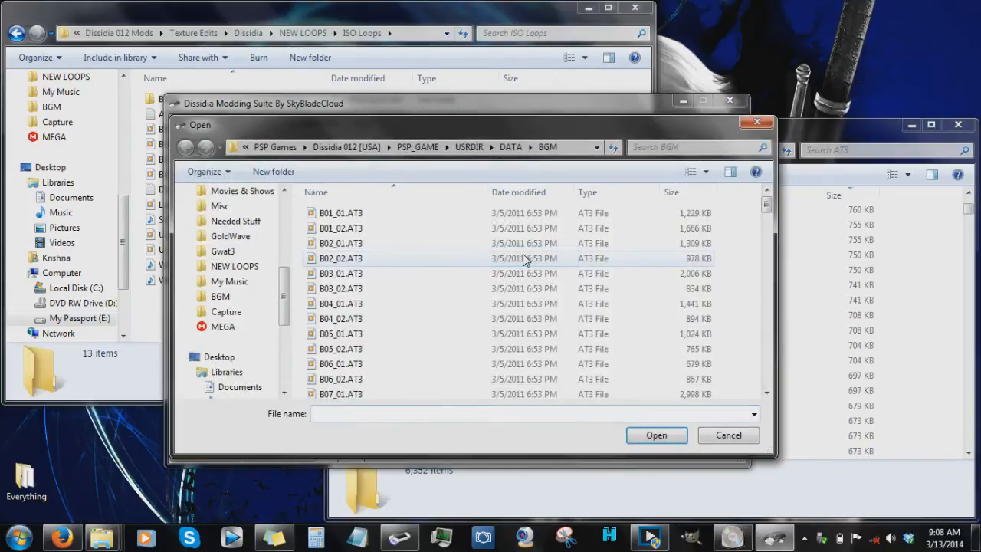
click(288, 222)
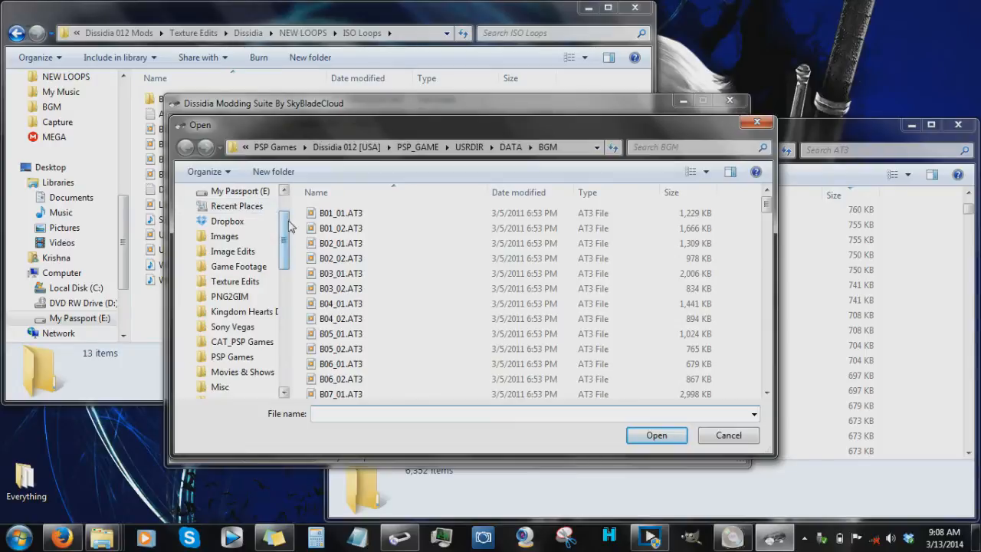
scroll(288, 226, up, 1)
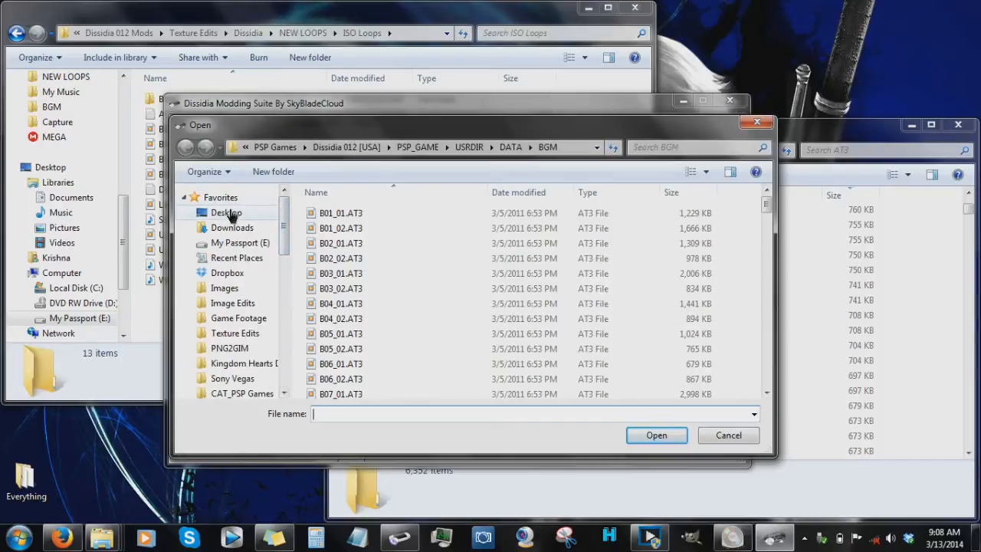
click(230, 213)
double_click(391, 363)
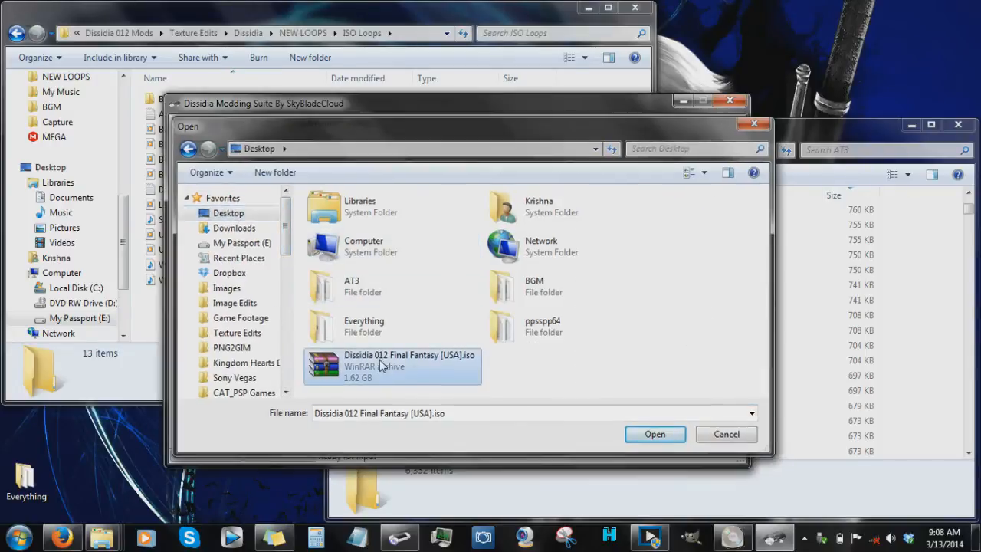
Choose U_MENU03.AT3 from NEW LOOPS > ISO Loops as the file to inject.
click(524, 331)
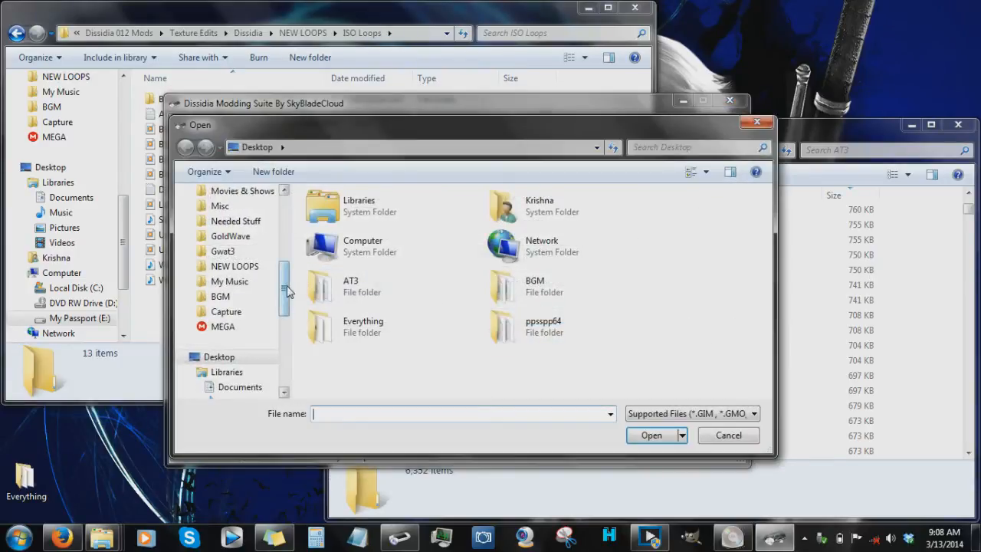
drag(284, 290, 283, 250)
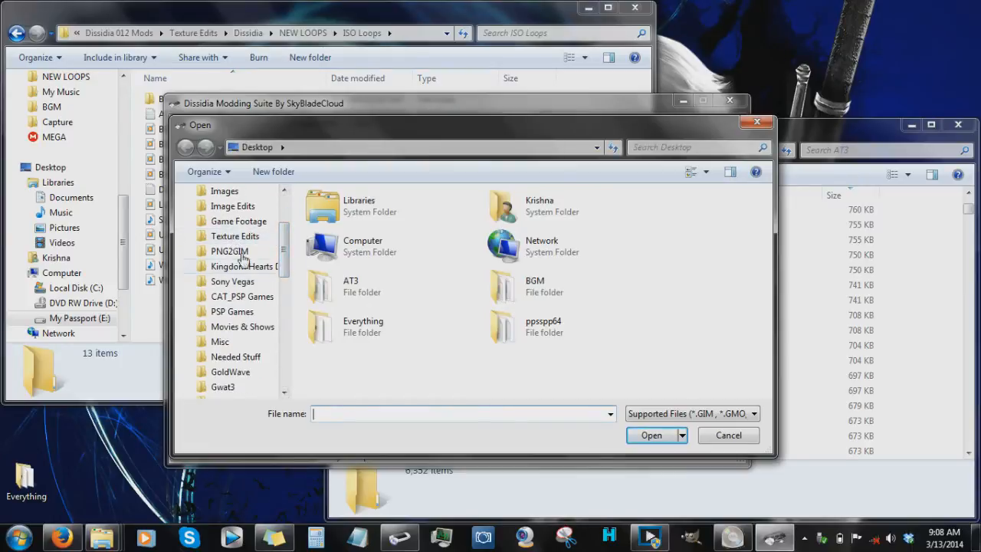
scroll(284, 269, down, 3)
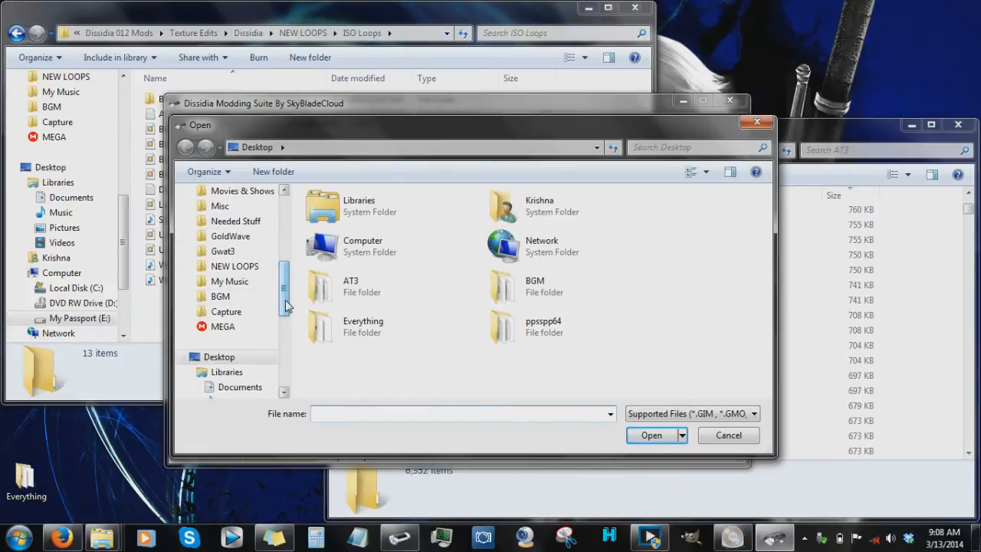
click(238, 268)
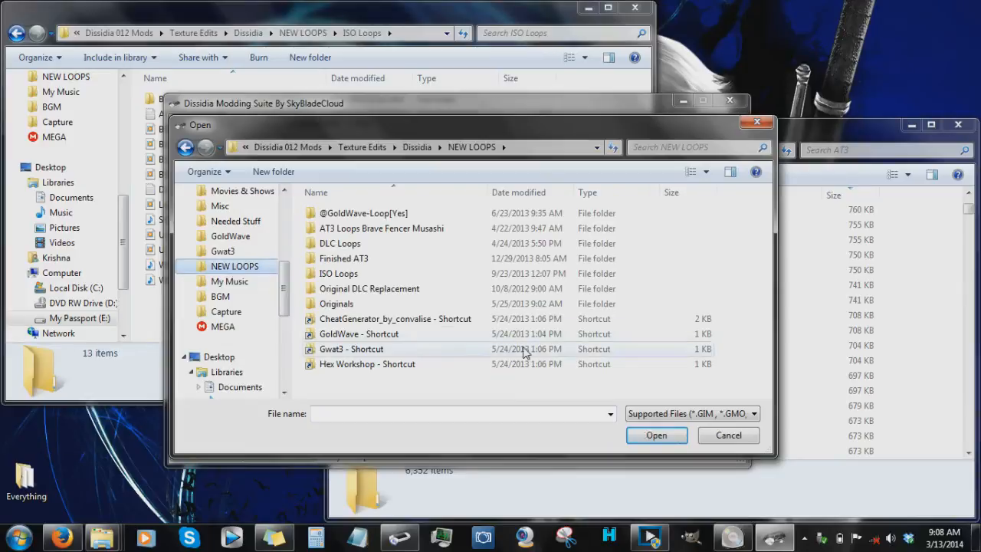
double_click(385, 274)
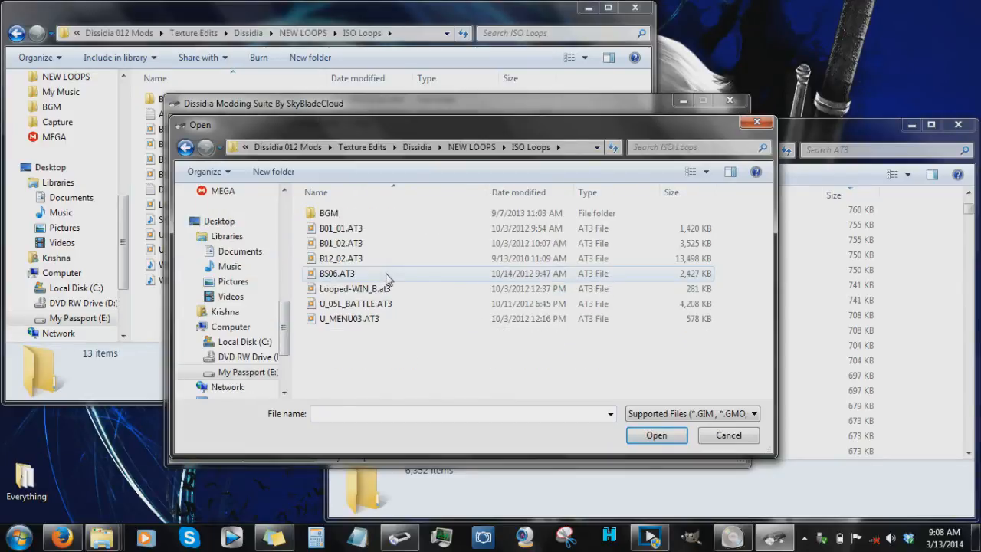
double_click(348, 319)
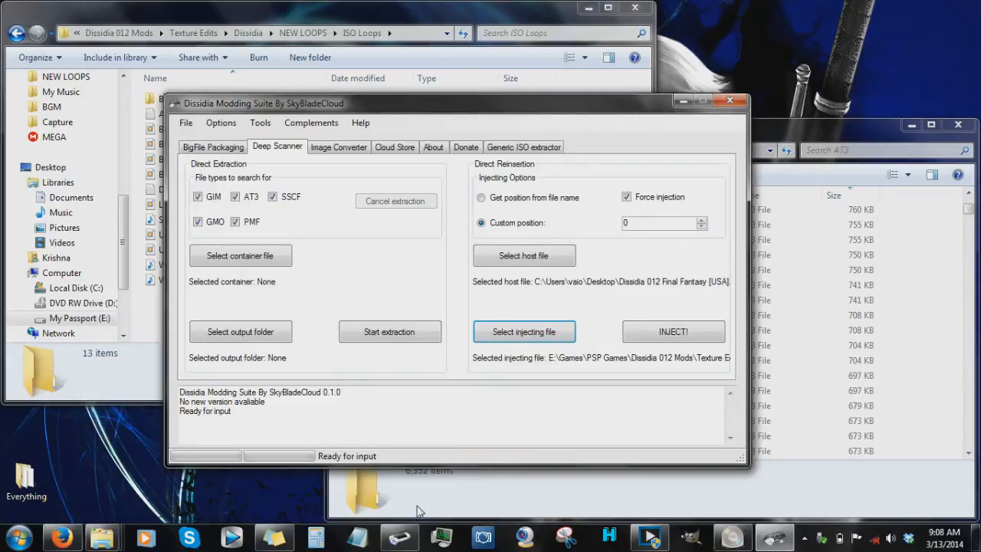
Switch to Dissidia Suite and open the sound reinsertion log for the ISO, moving its Notepad window up.
click(399, 536)
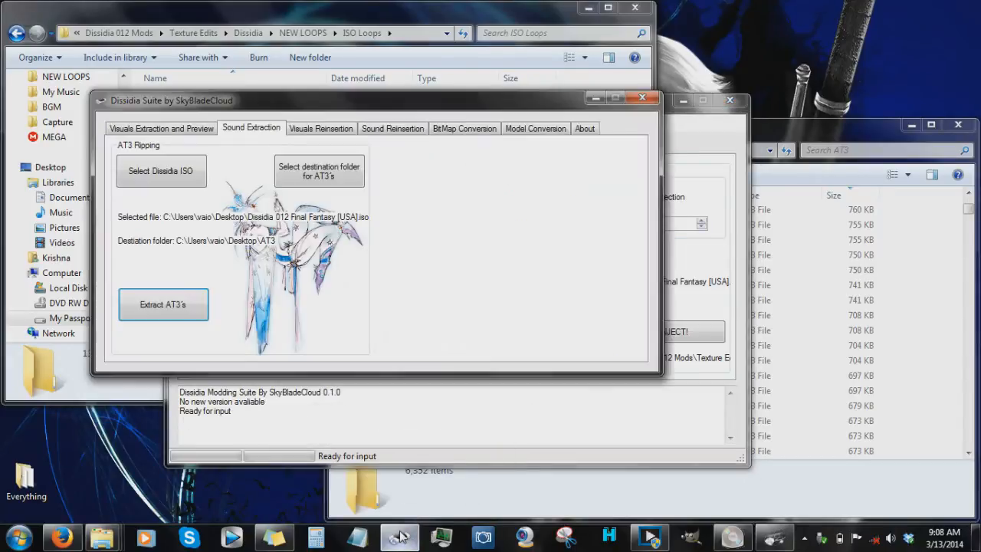
click(394, 128)
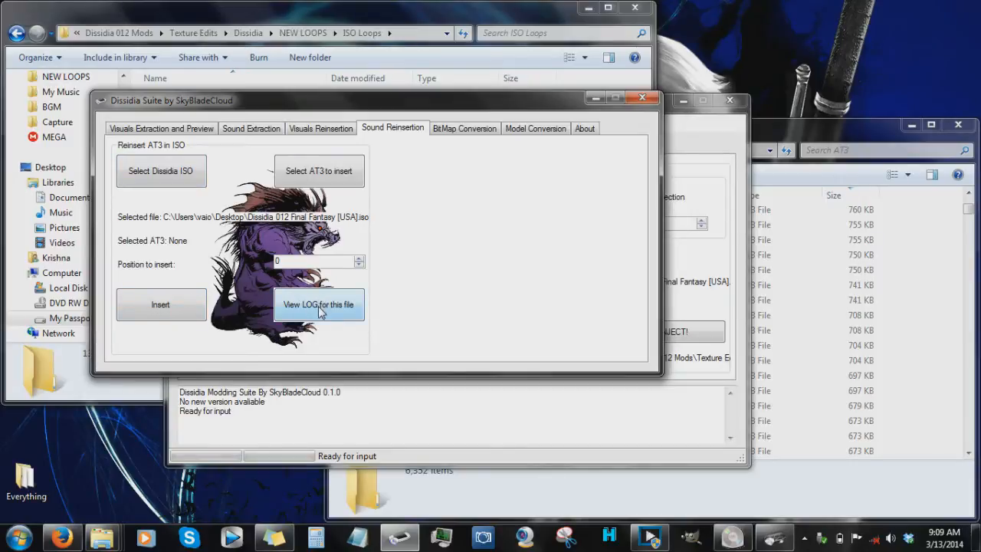
click(324, 306)
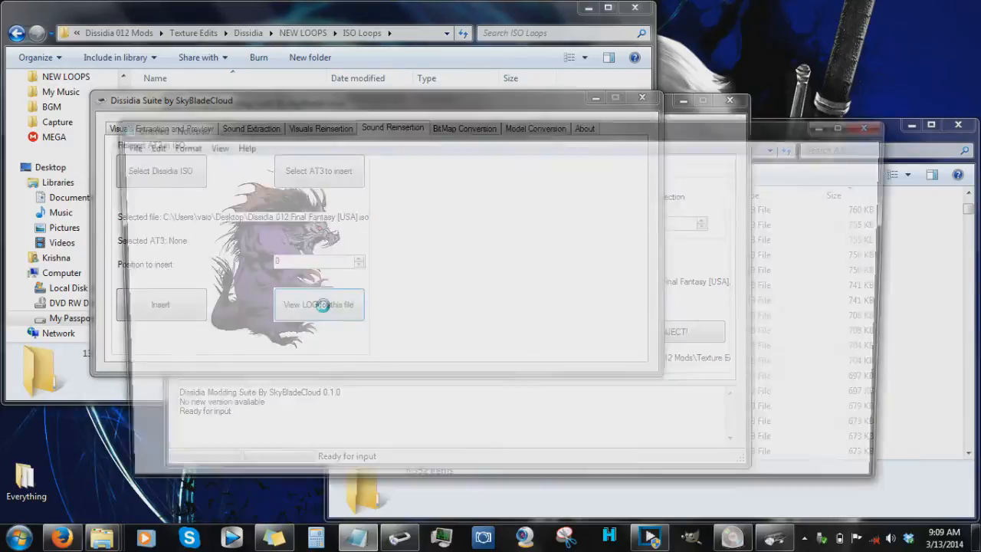
drag(549, 133, 503, 70)
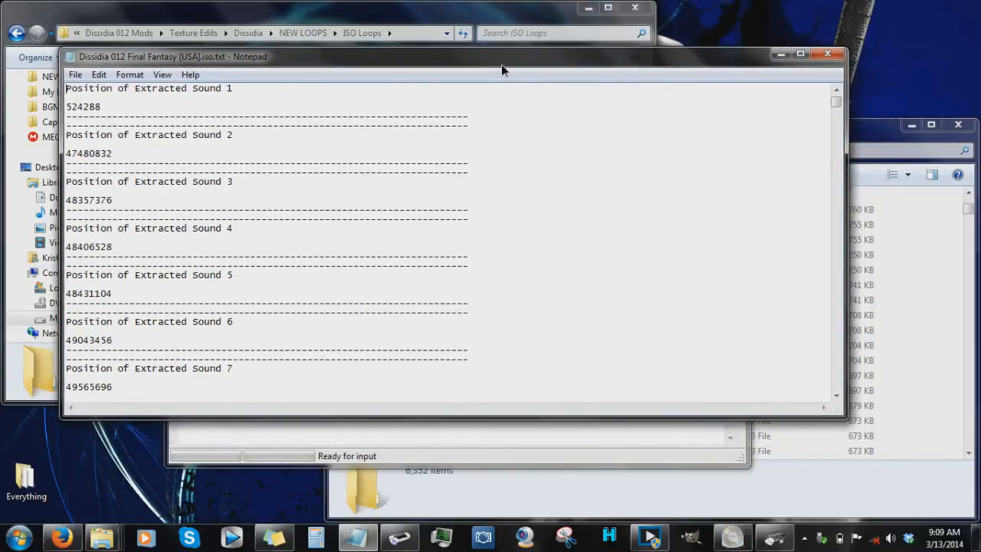
Find Extracted Sound 17 in the log and copy its position value.
click(836, 395)
drag(837, 396, 835, 399)
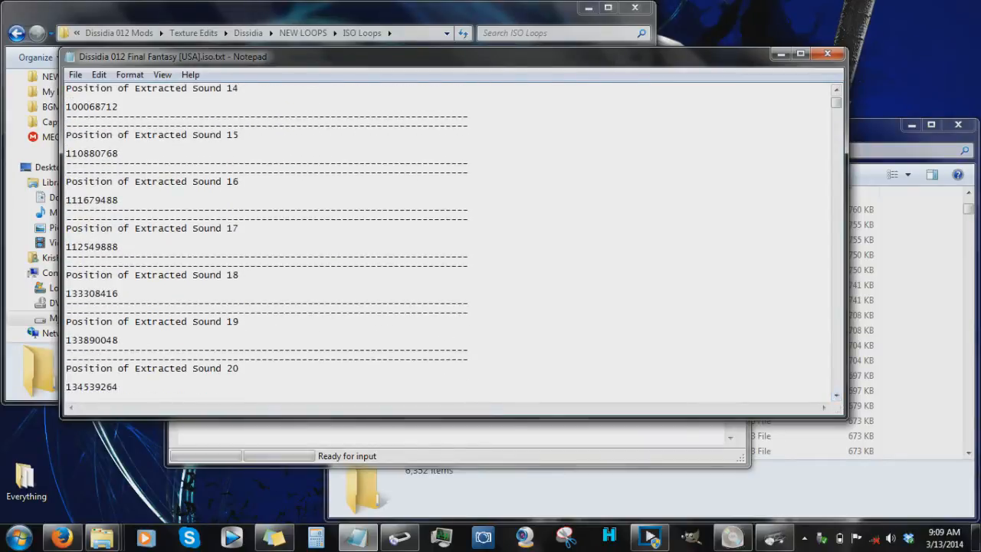
key(shift+Left)
key(shift+Left)
key(shift+Left)
key(shift+Left)
key(shift+Left)
key(shift+Left)
key(shift+Left)
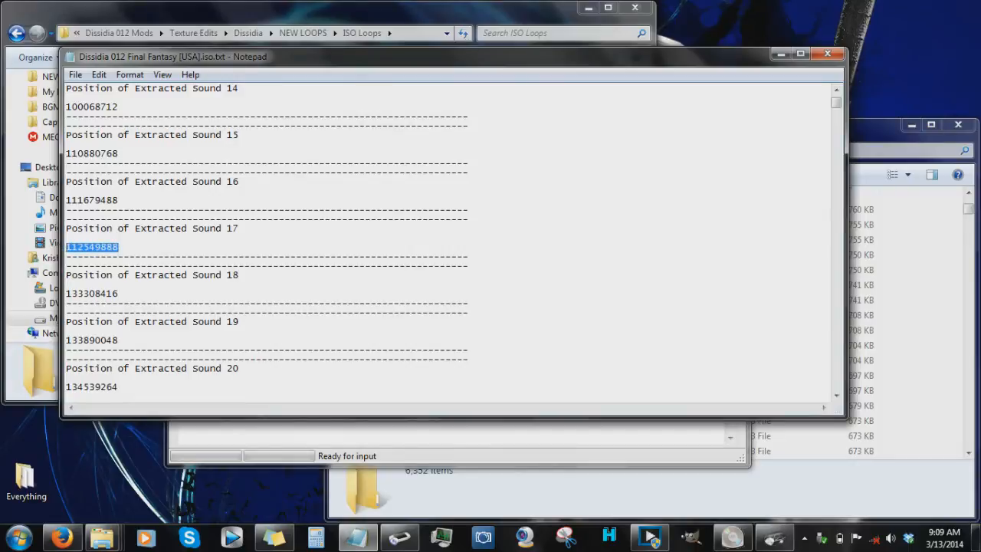
right_click(77, 246)
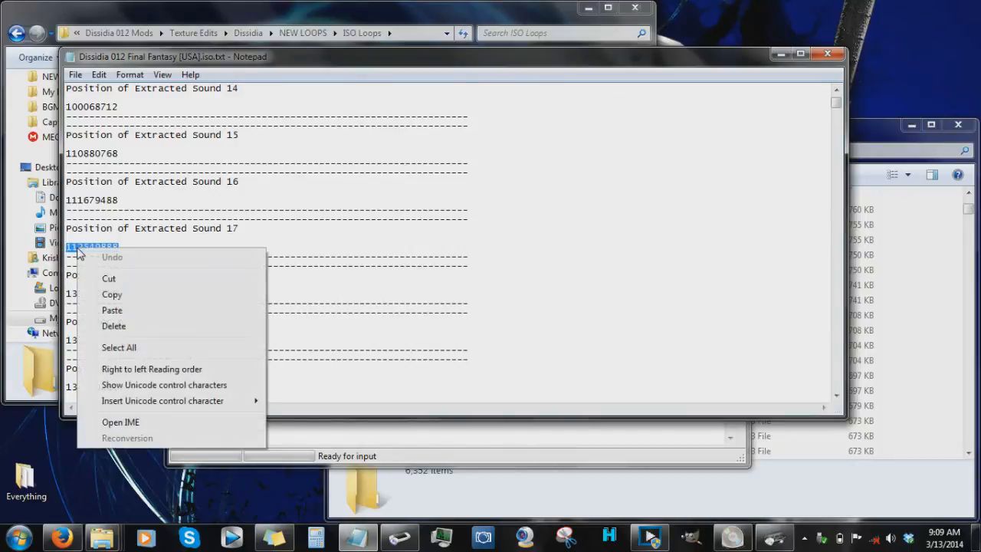
click(121, 295)
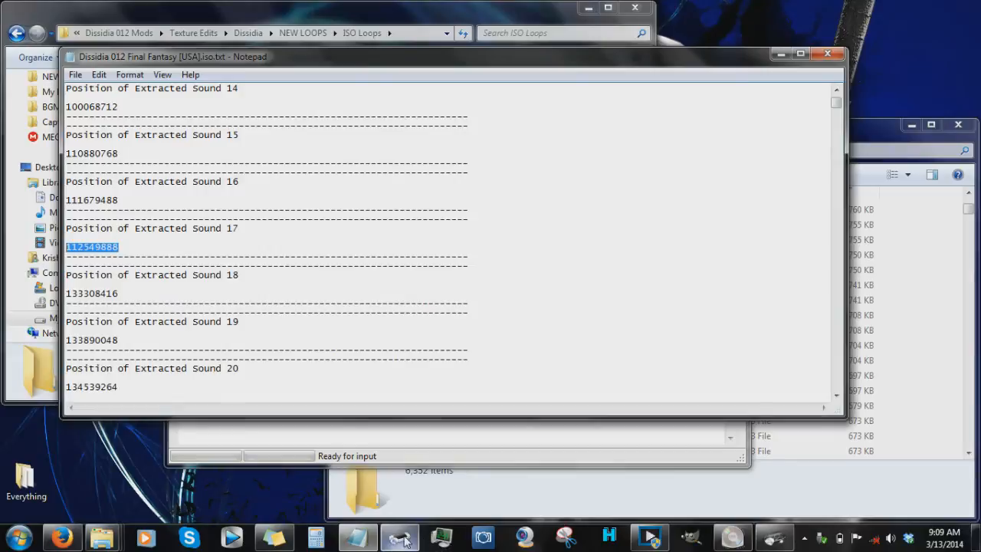
Switch to Dissidia Modding Suite and set the custom injection position to 112549888, keeping its window in front.
click(759, 540)
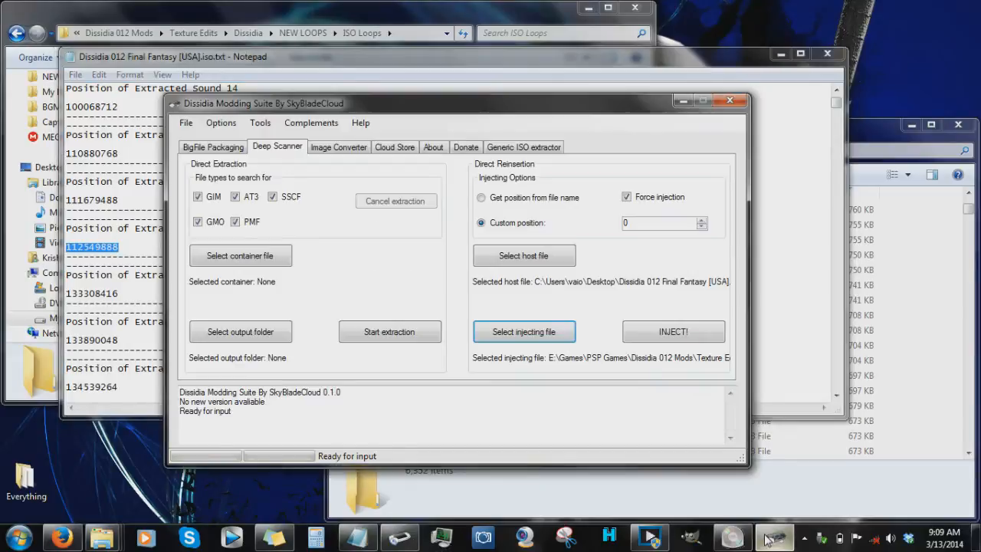
click(652, 223)
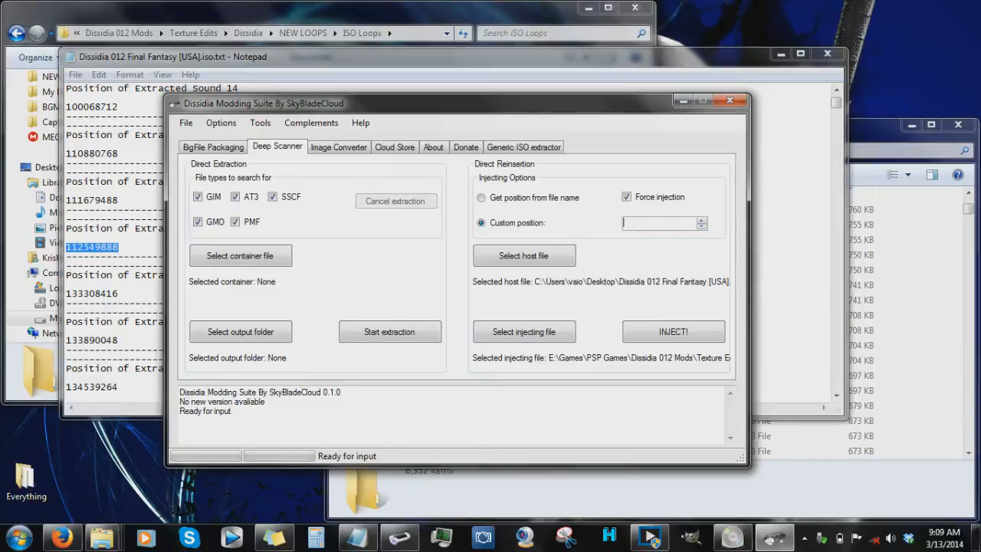
right_click(652, 225)
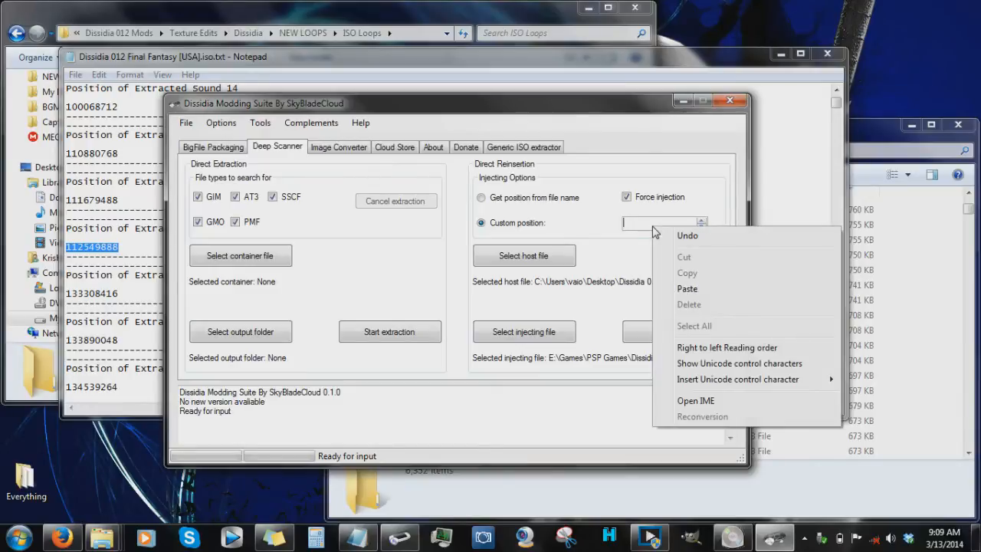
click(688, 289)
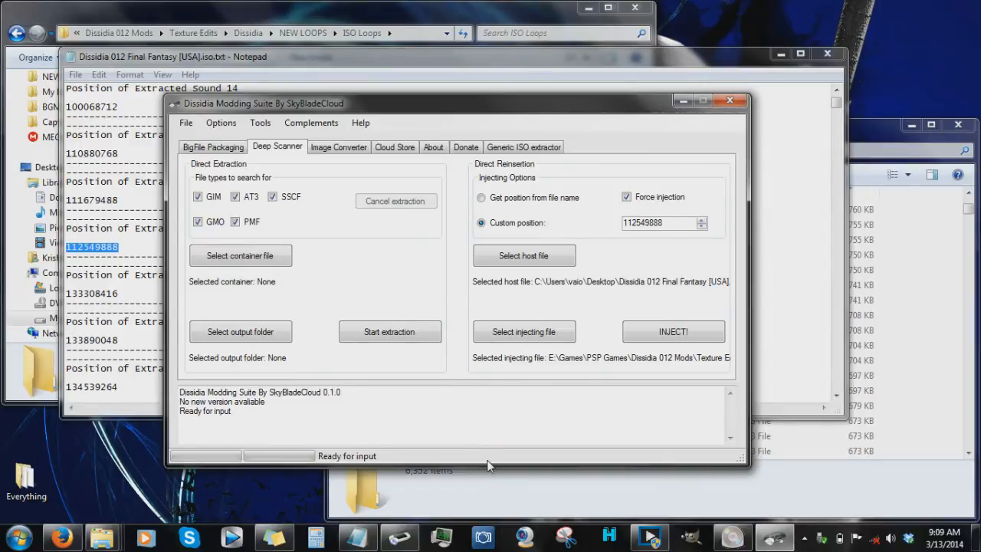
click(399, 539)
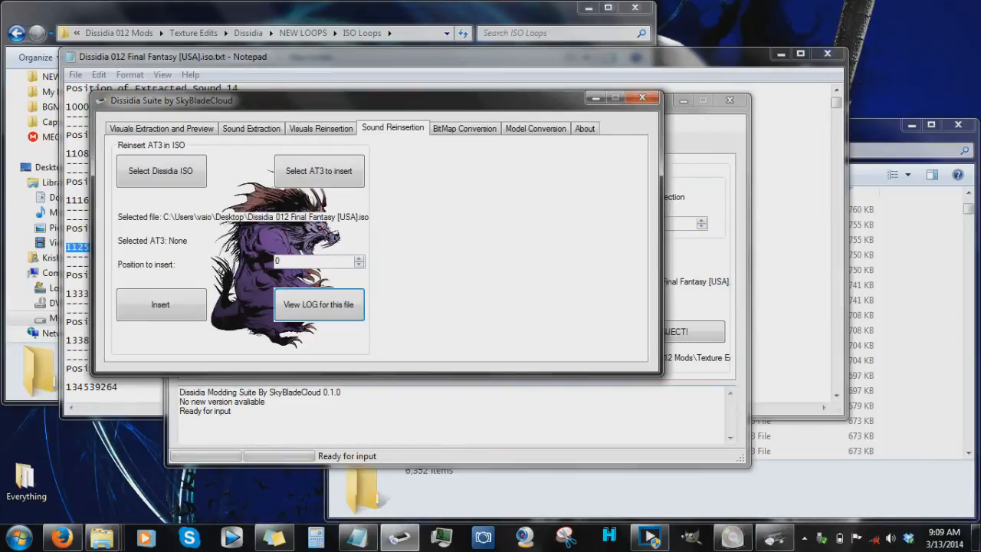
click(711, 374)
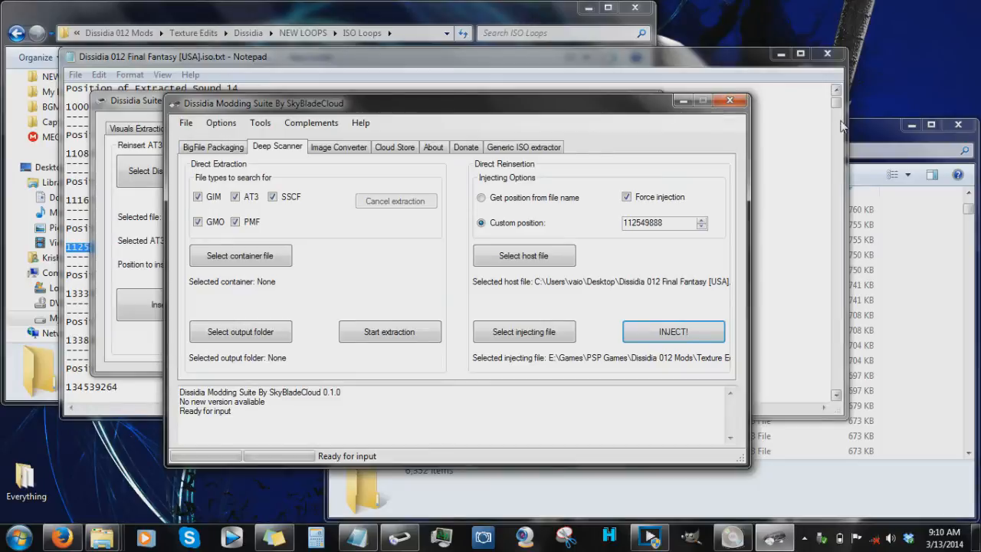
Select Extracted Sound 6348.AT3 in the AT3 folder, and search the Notepad position log for Sound 6348.
click(886, 122)
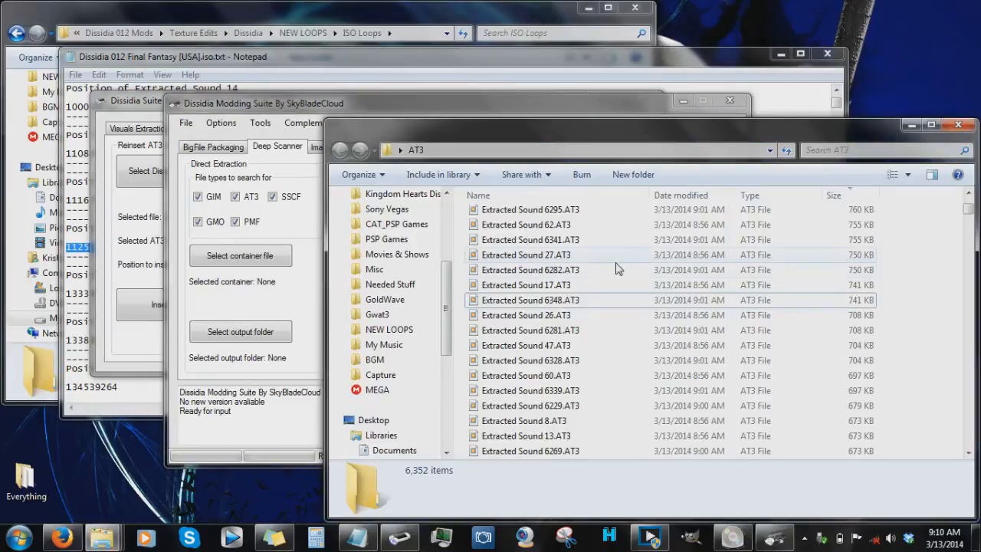
click(549, 306)
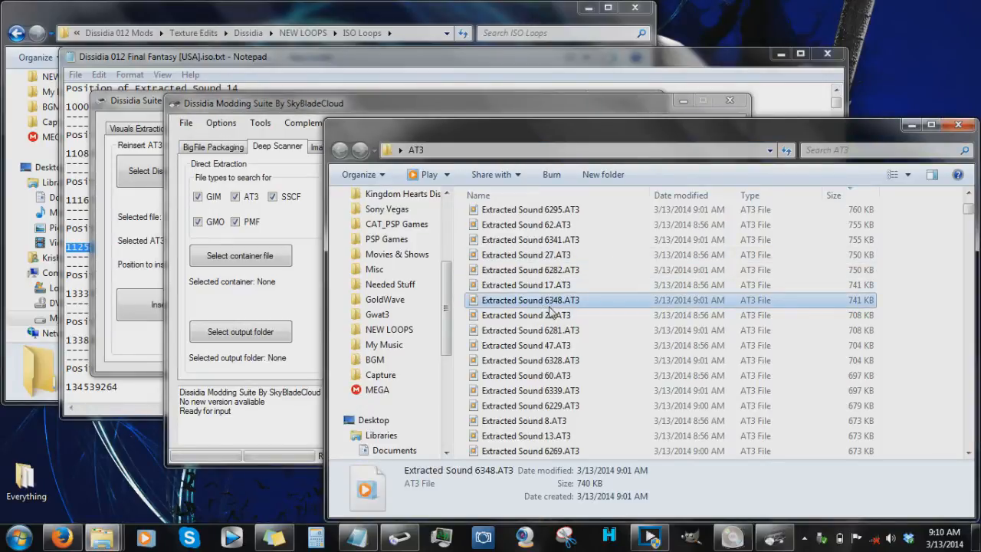
click(448, 61)
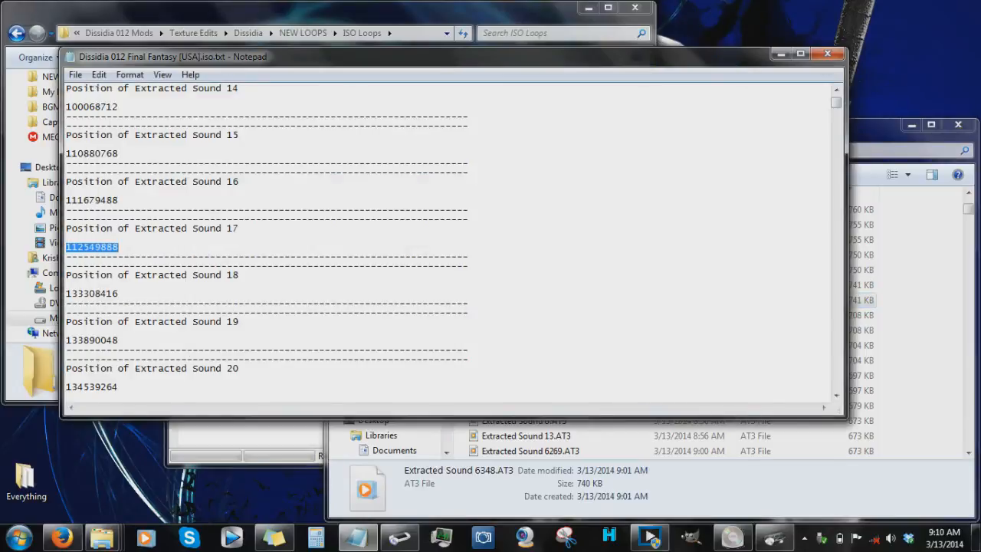
click(240, 182)
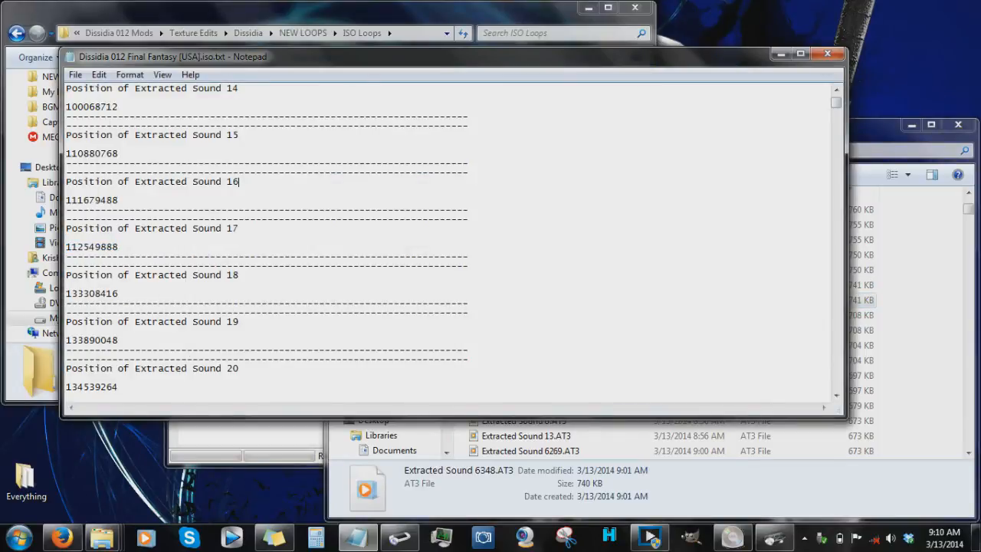
drag(836, 104, 834, 77)
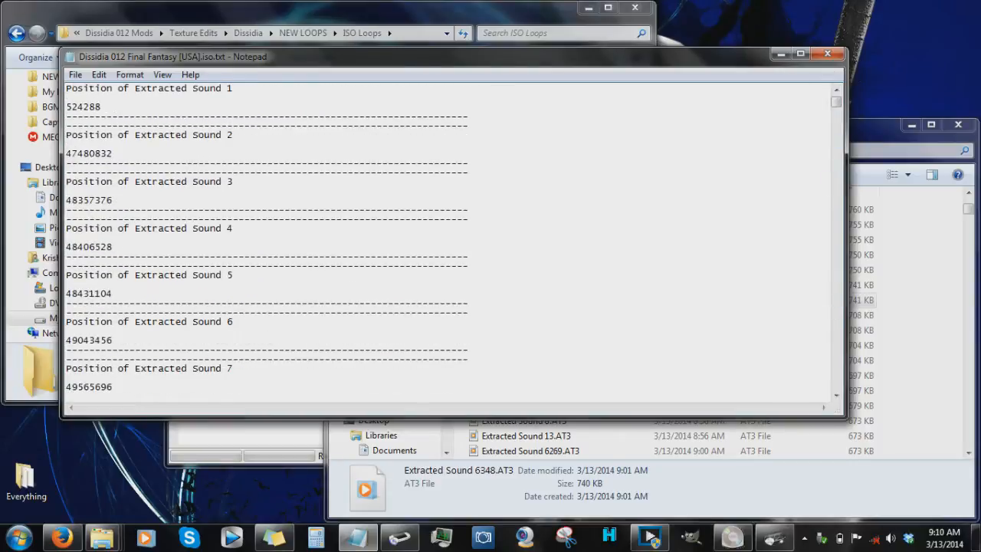
key(ctrl+f)
text(Sound 6348)
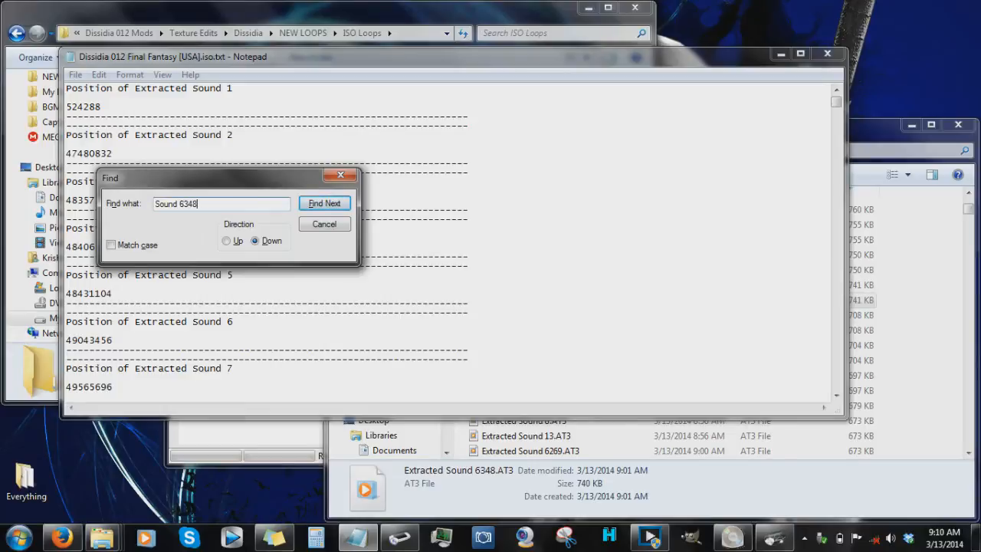
click(327, 204)
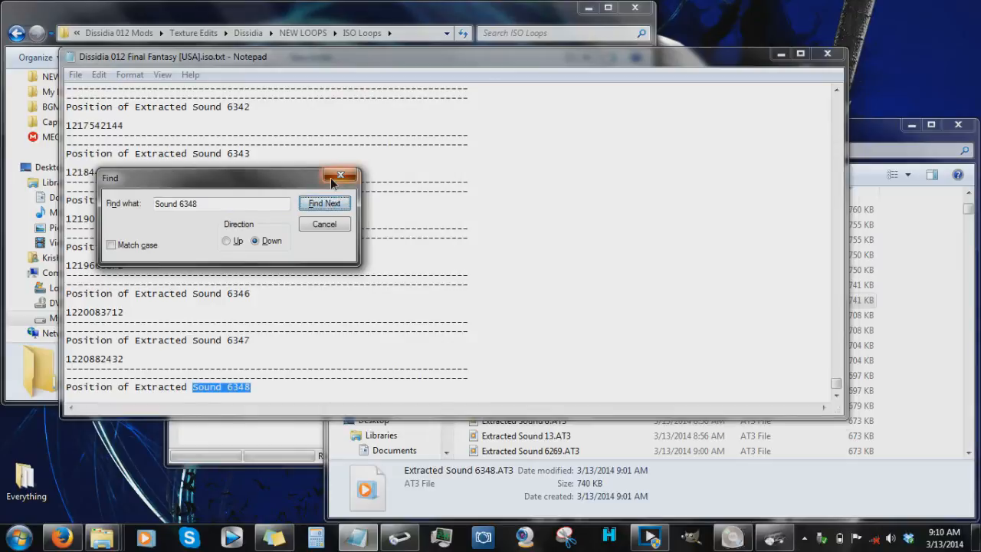
click(339, 175)
scroll(836, 394, down, 6)
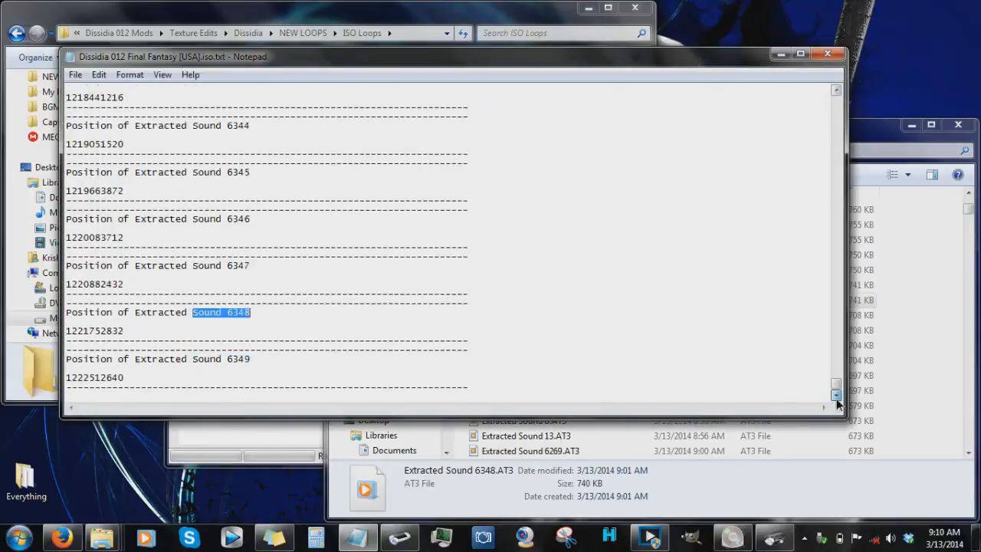
Copy the full position value listed under Extracted Sound 6348 in the log.
click(125, 200)
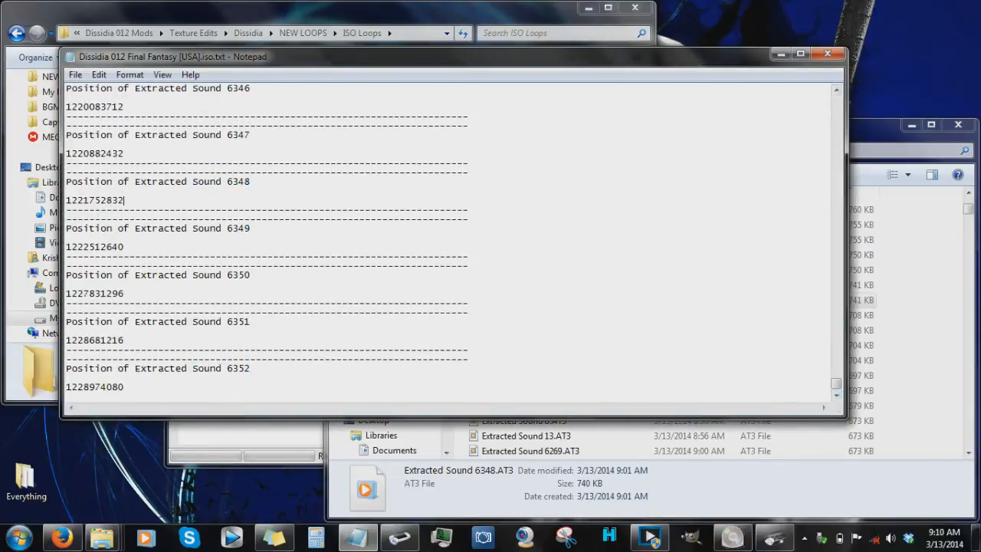
drag(112, 200, 72, 199)
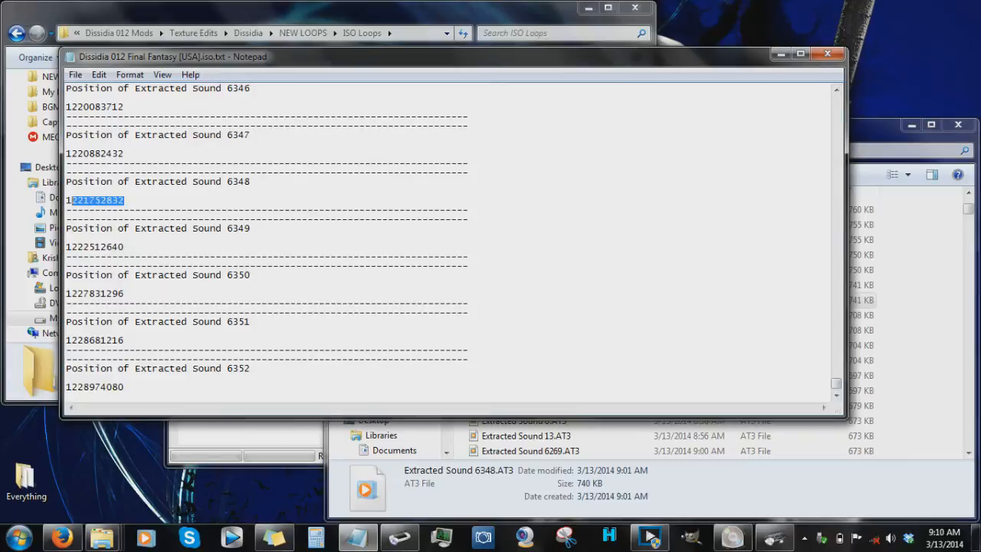
right_click(80, 200)
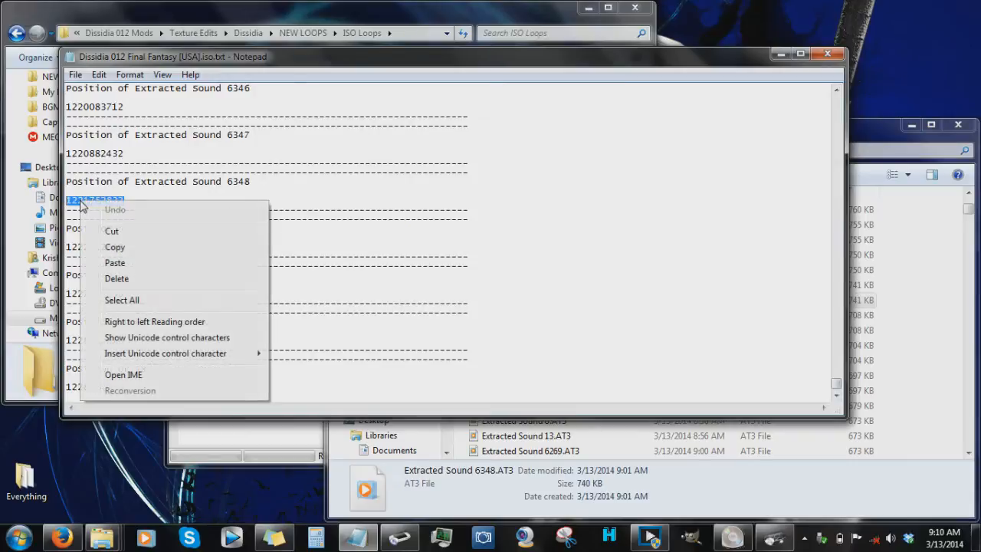
click(115, 247)
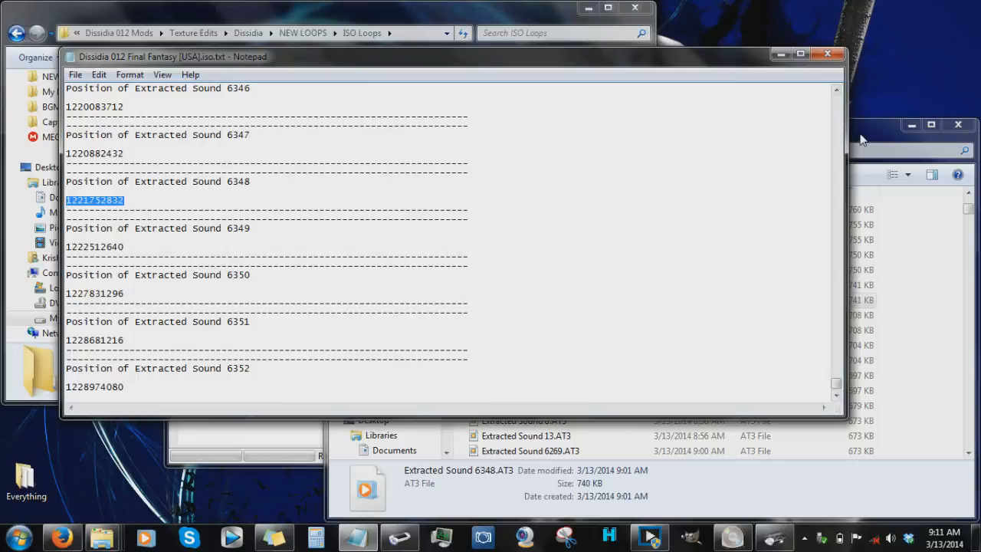
click(312, 426)
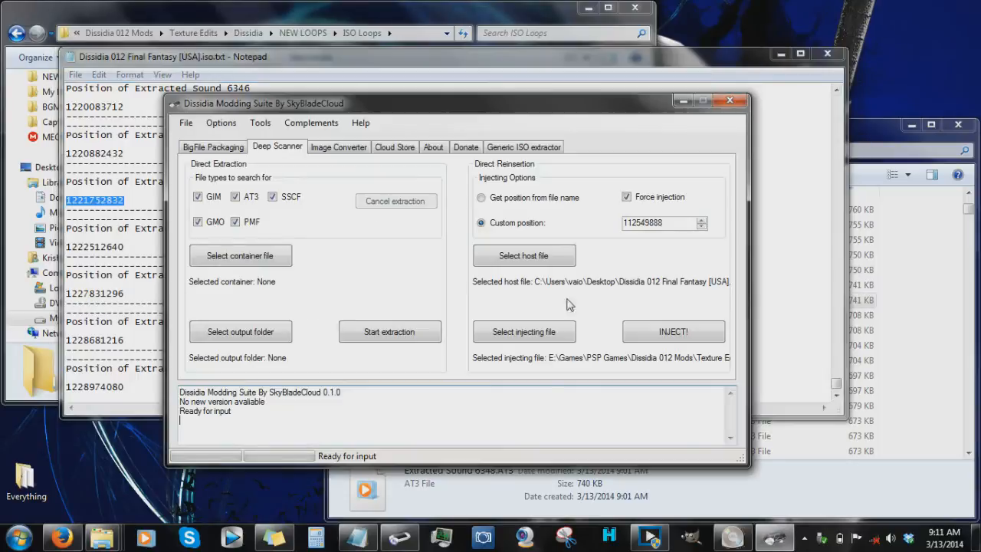
double_click(644, 222)
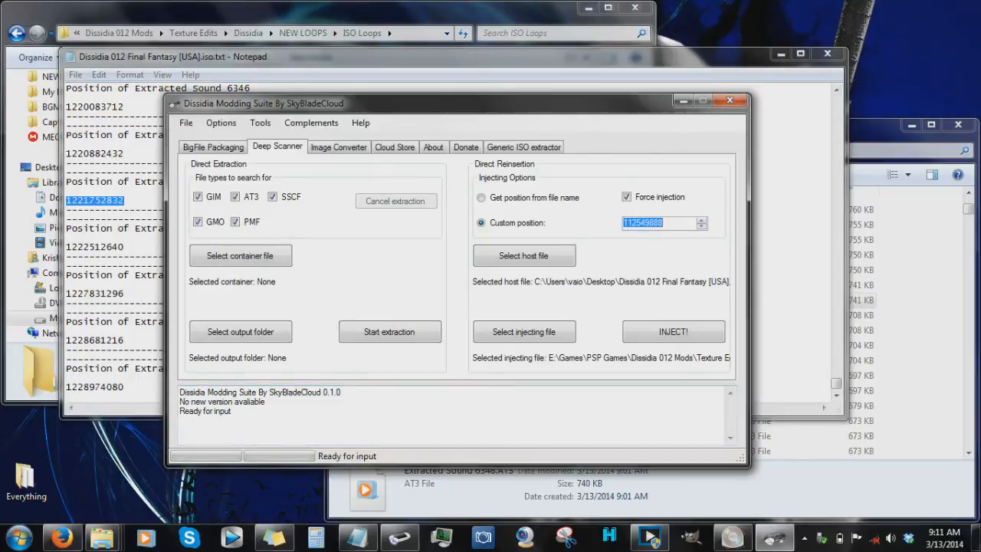
key(BackSpace)
key(ctrl+v)
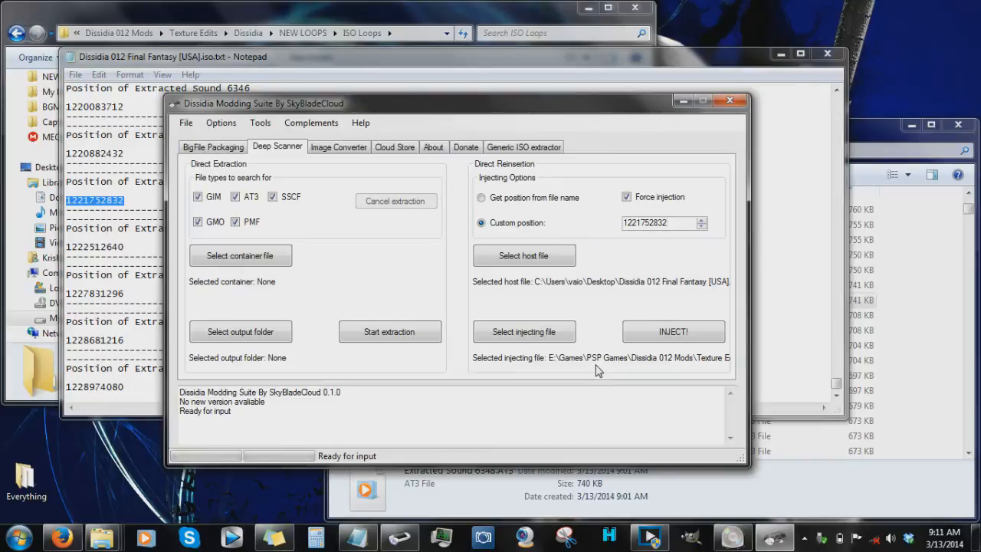
click(673, 332)
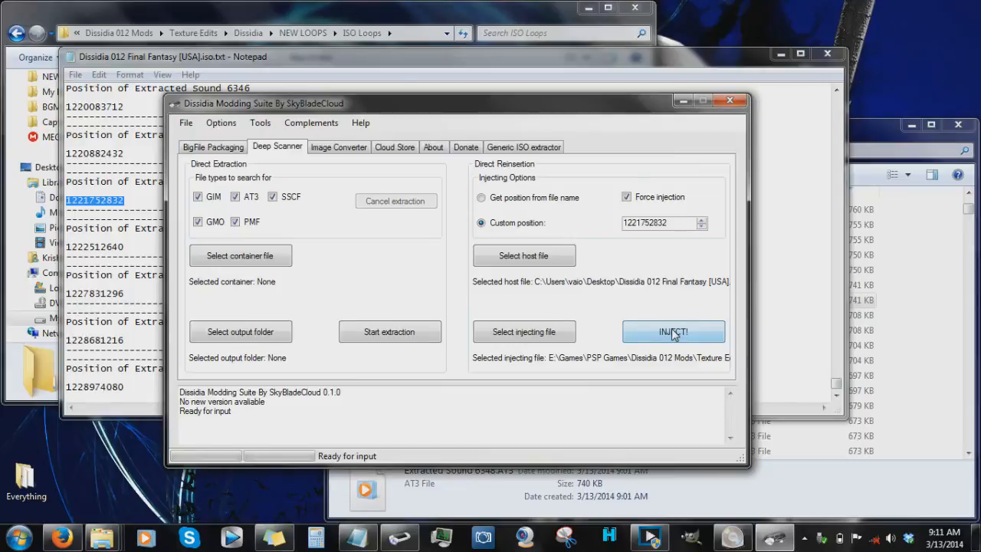
Minimize the modding tools, the log and all folder windows to clear the desktop.
click(682, 102)
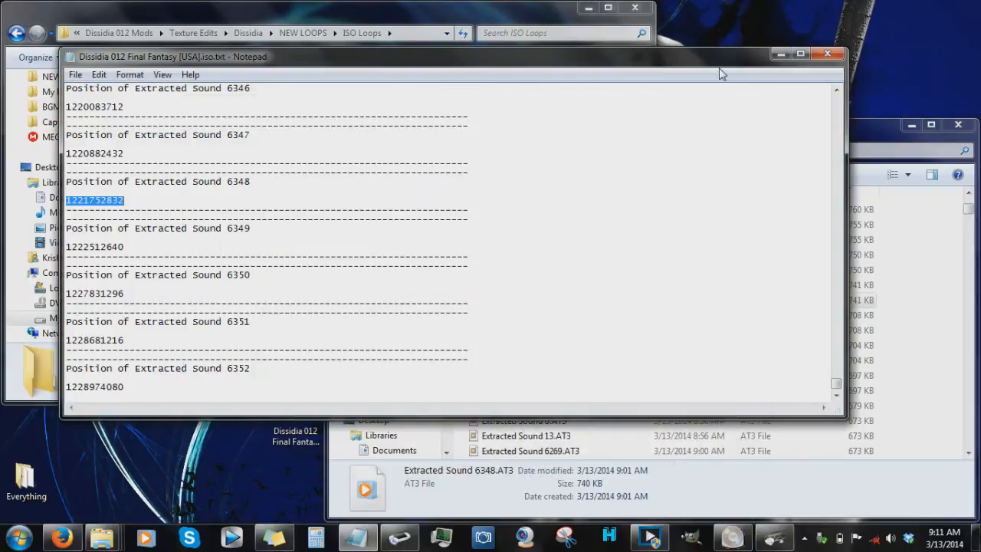
click(779, 55)
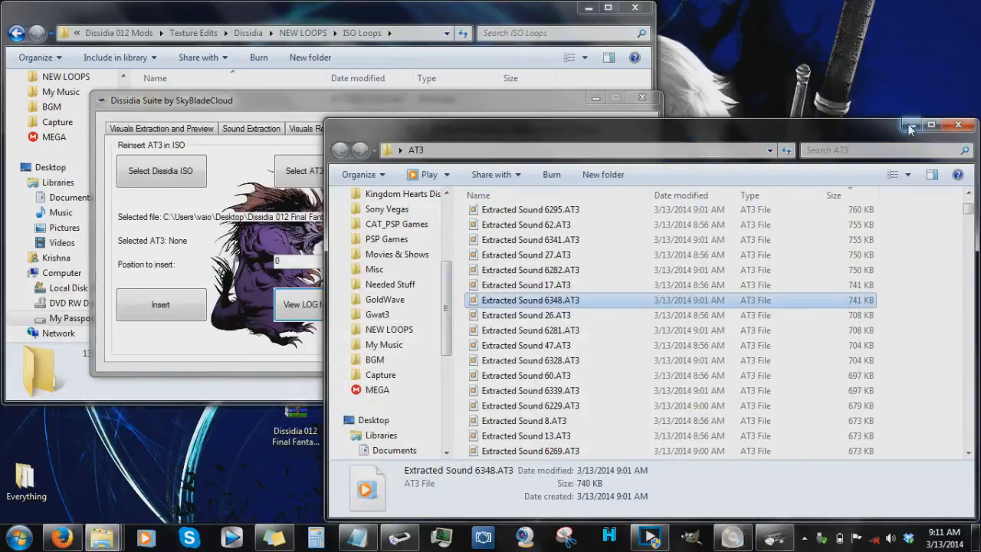
click(911, 124)
click(595, 100)
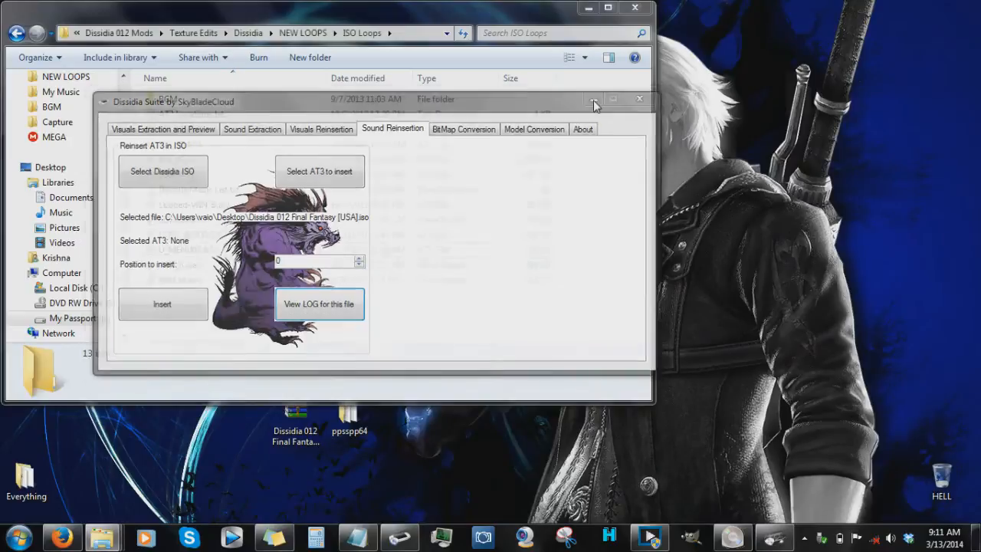
click(588, 9)
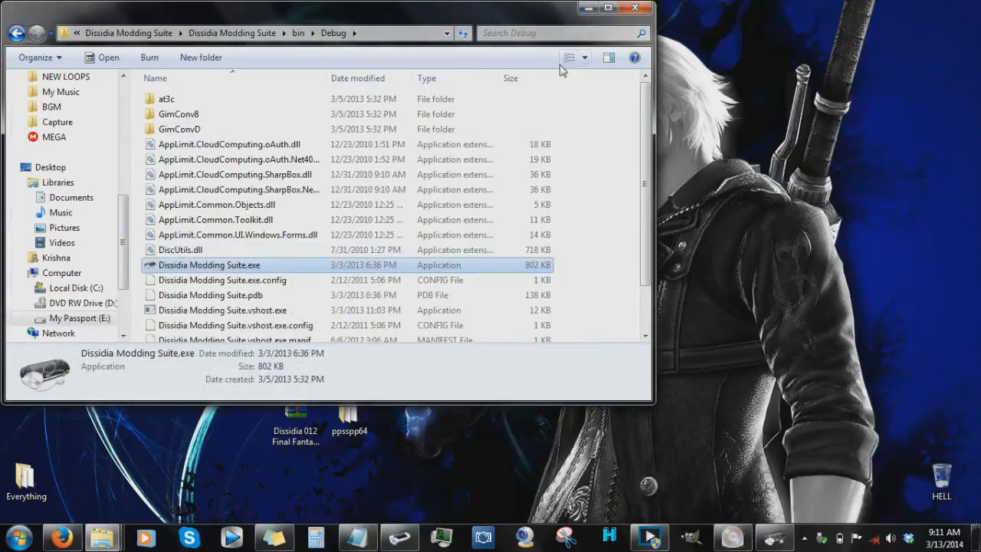
click(589, 9)
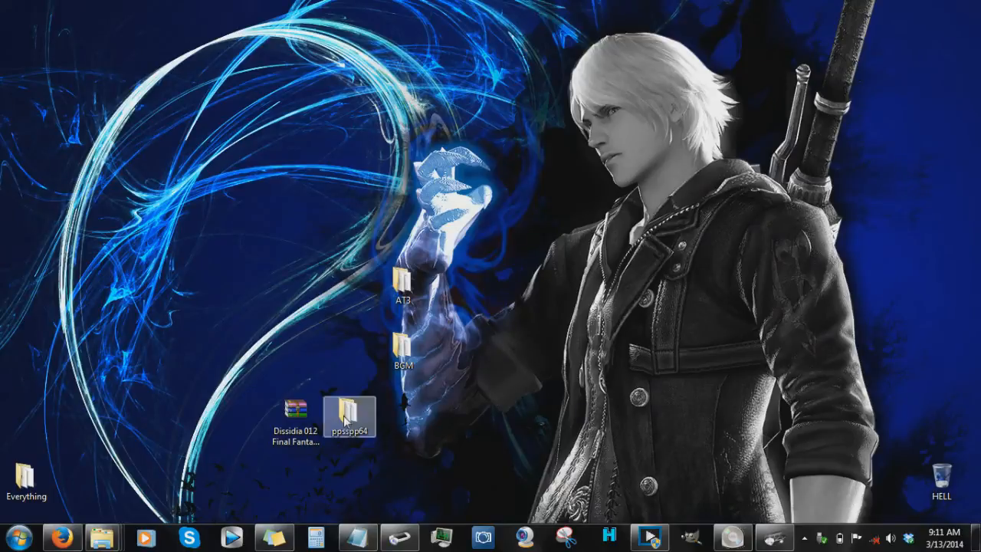
Launch PPSSPPWindows64.exe from the ppsspp64 desktop folder and load Dissidia 012 Final Fantasy [USA].iso.
mouse_move(345, 414)
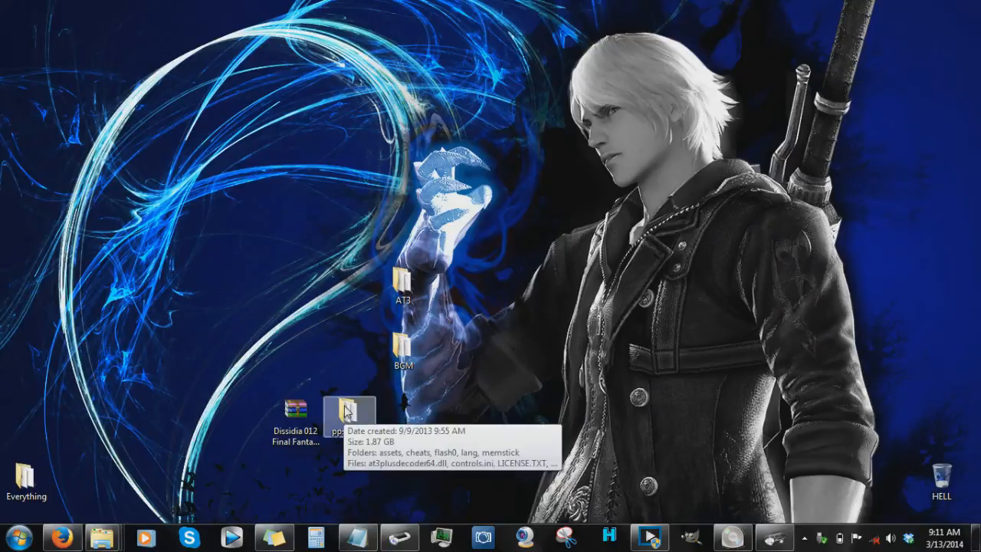
double_click(346, 412)
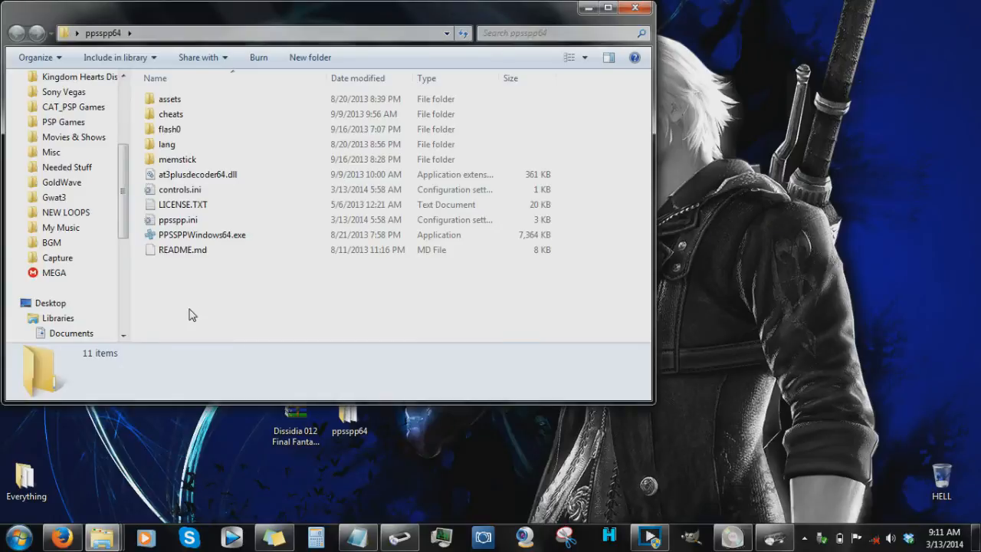
mouse_move(205, 236)
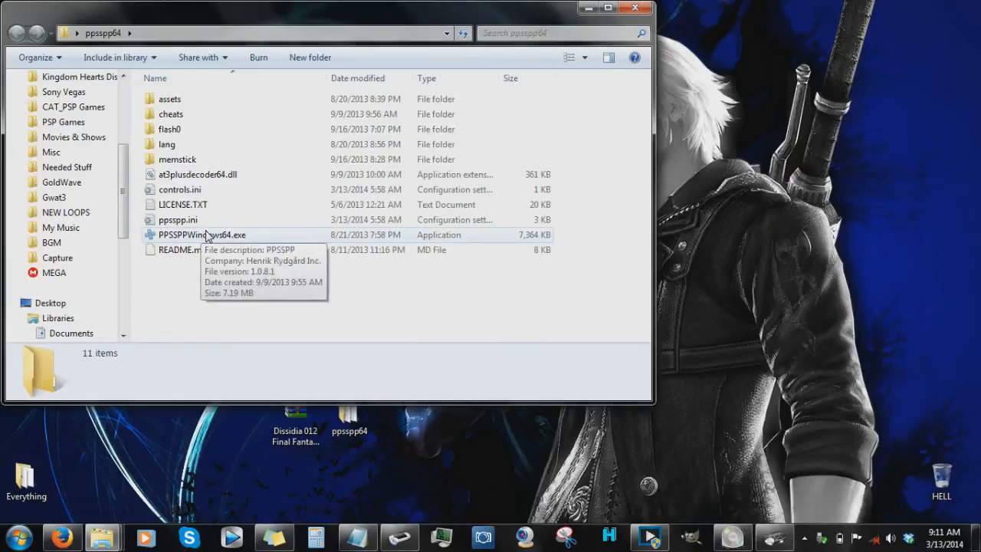
double_click(205, 236)
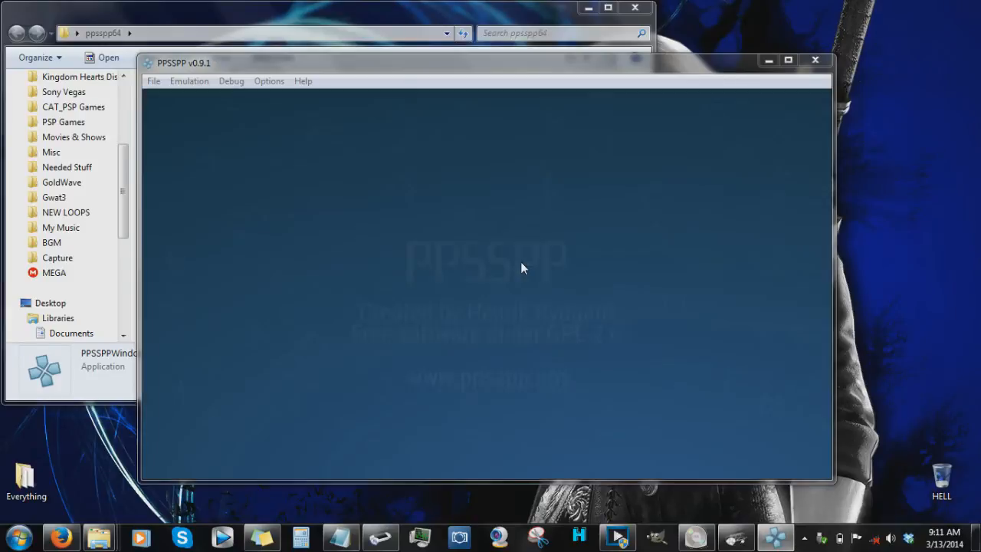
click(664, 186)
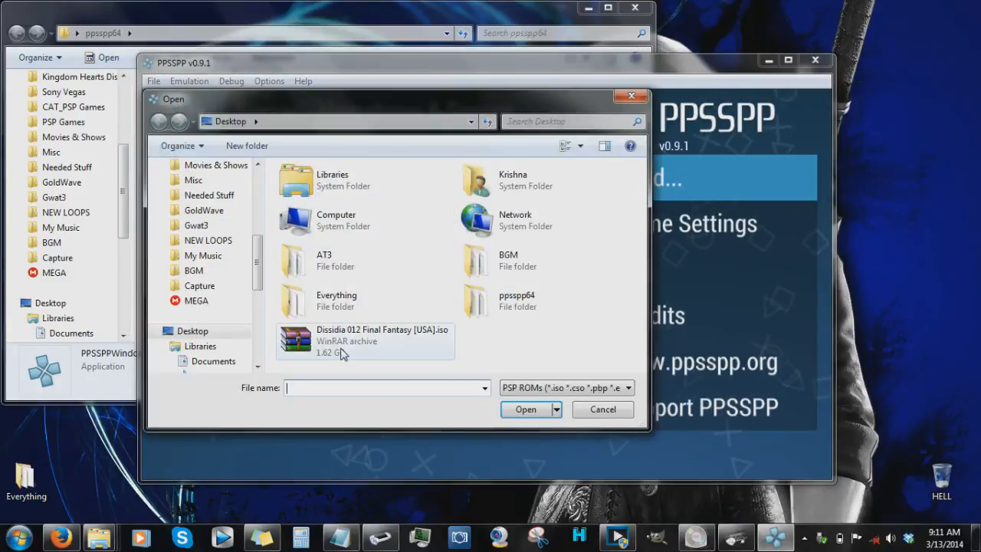
double_click(341, 349)
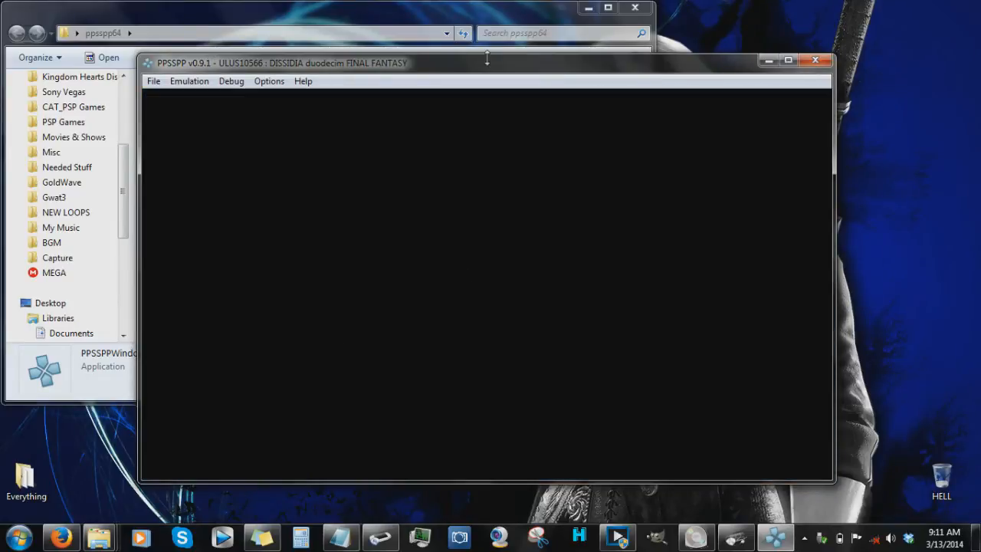
Switch emulation to the alternate speed, pass the autosave notice and title screen, and load the saved game.
key(grave)
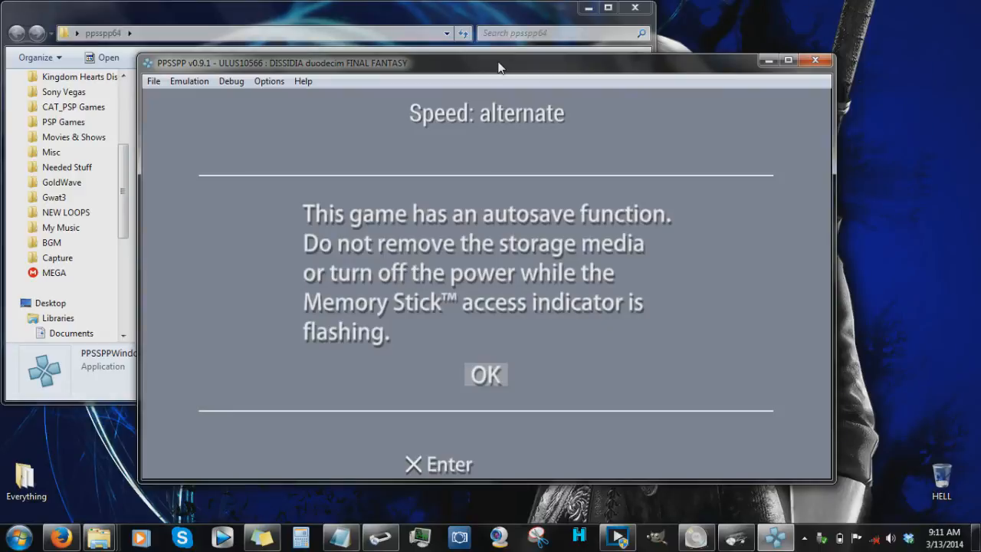
key(z)
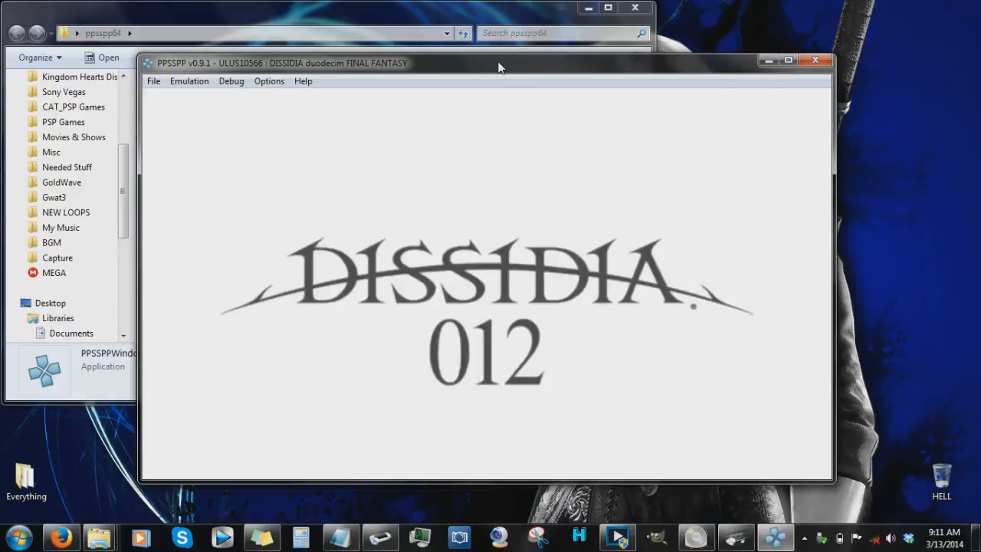
key(z)
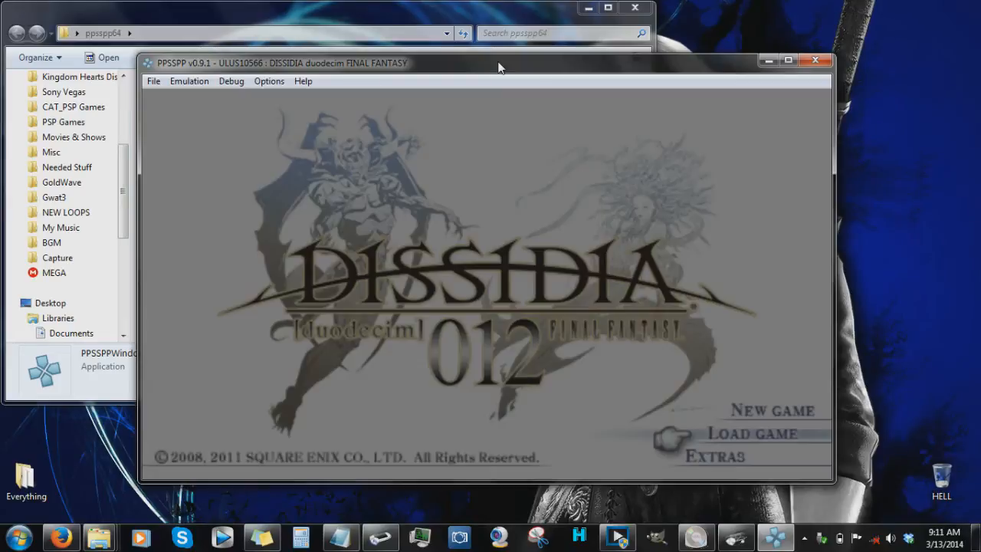
key(z)
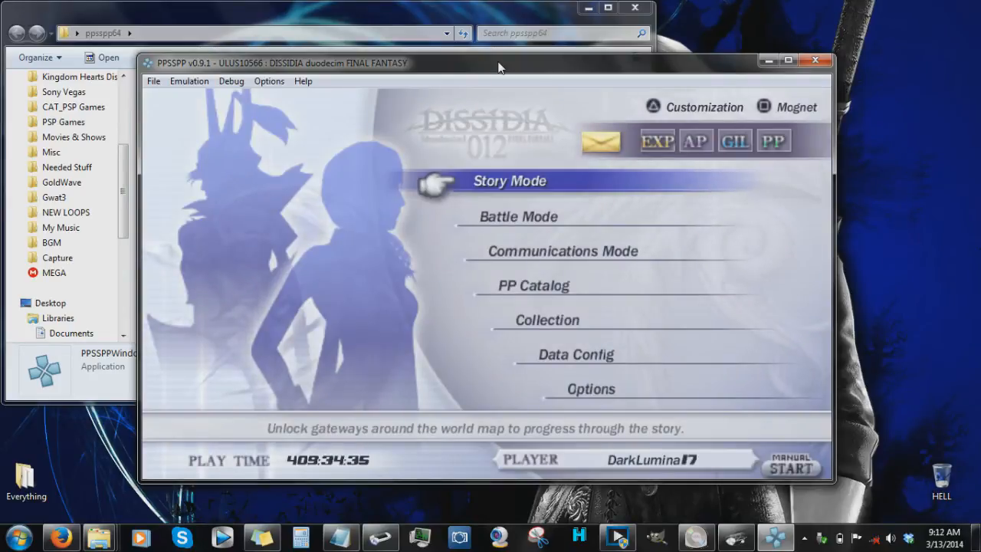
Open the Jukebox from the Museum in the game's Collection.
key(Down)
key(Down)
key(Down)
key(Down)
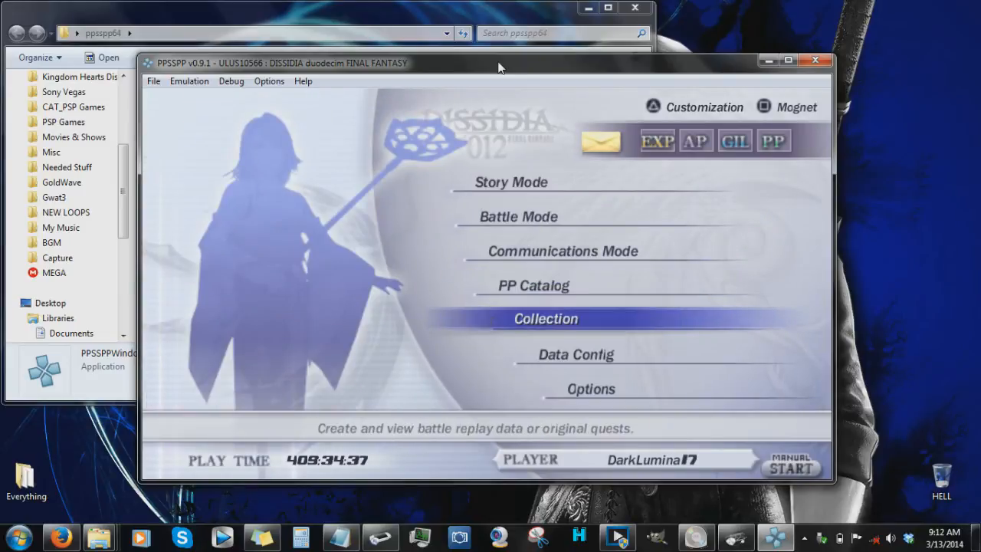
key(z)
key(Down)
key(z)
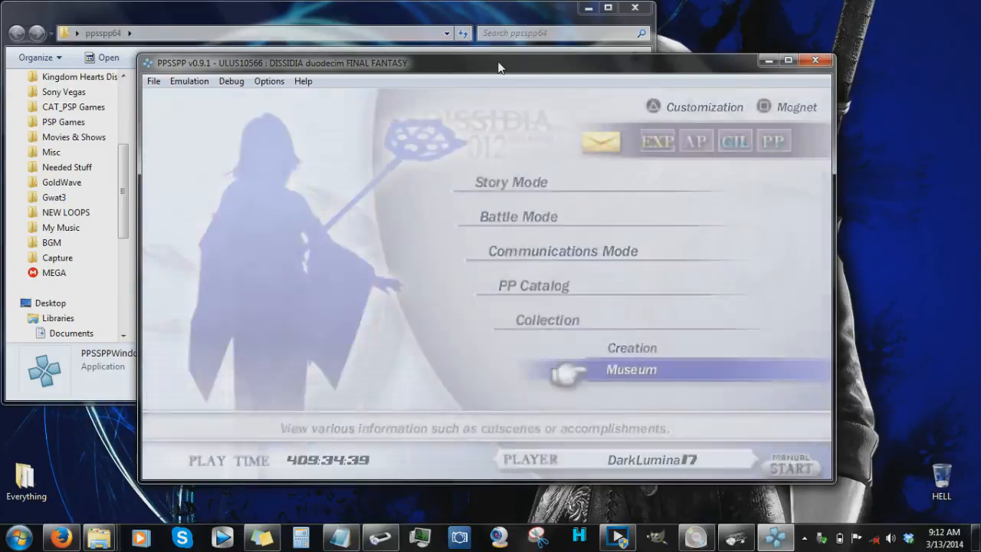
key(Down)
key(z)
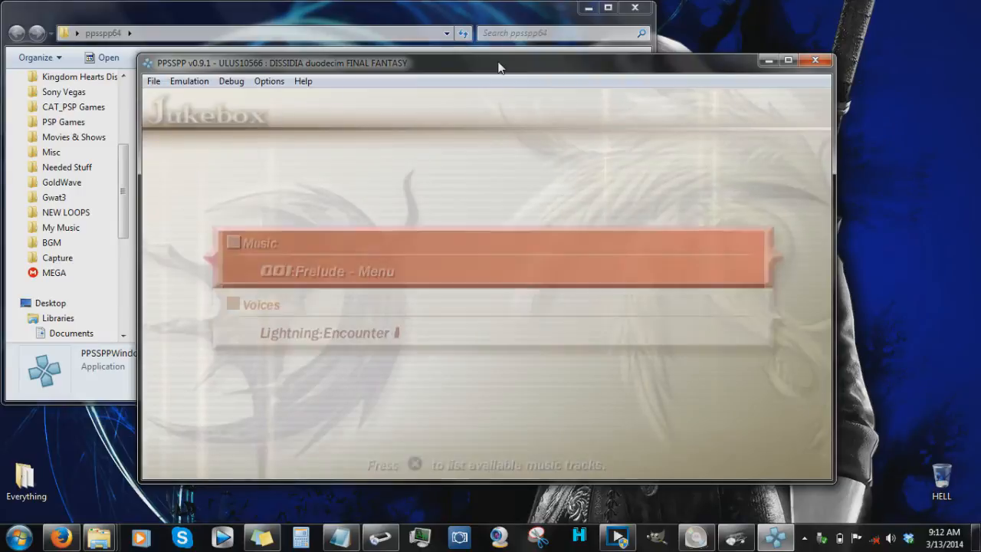
Play track 123:Heroes in the Jukebox's music list, stop it and leave the track selection.
key(Left)
key(Left)
key(Left)
key(Left)
key(Left)
key(Left)
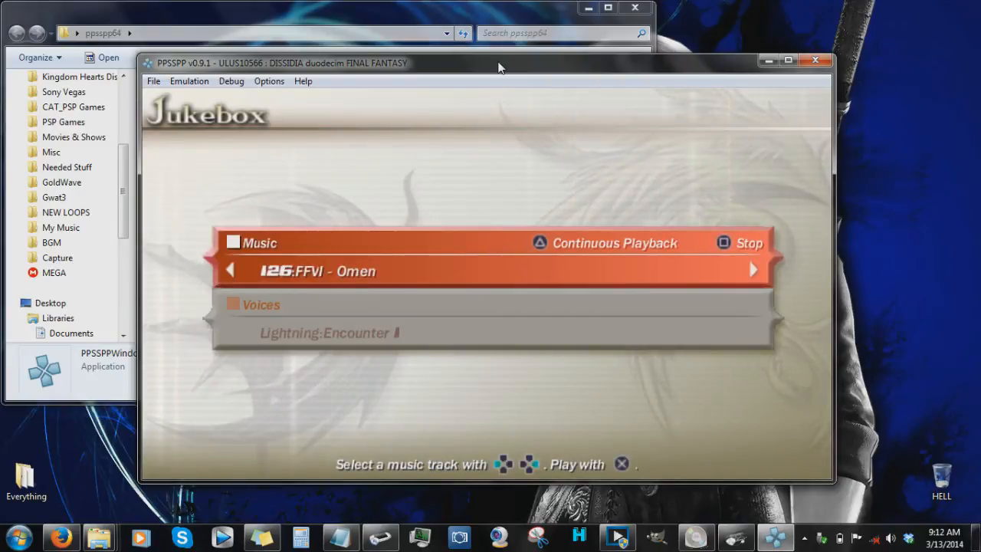
key(Right)
key(Left)
key(Right)
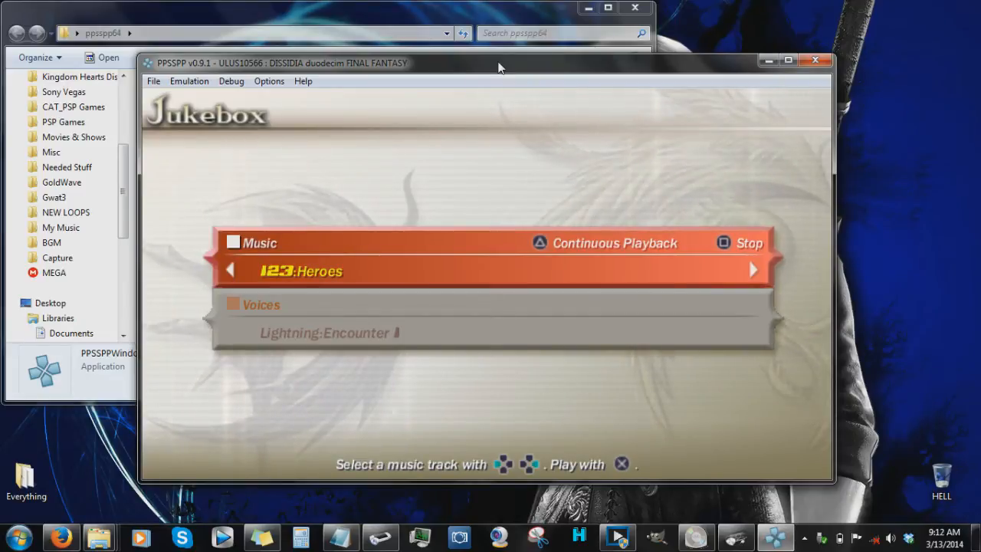
key(a)
key(x)
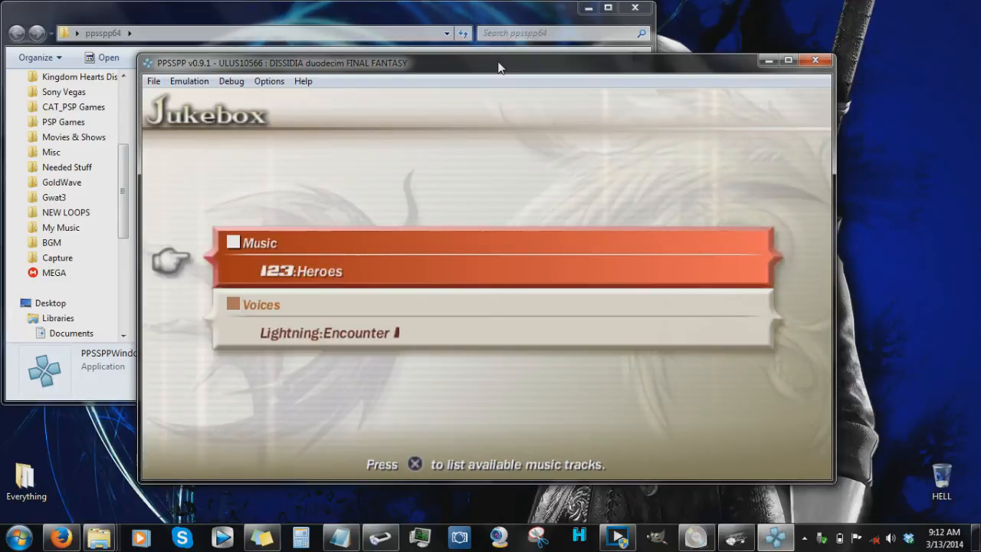
Exit the Jukebox to the main menu and open Quick Battle (1-on-1) from Battle Mode.
key(x)
key(x)
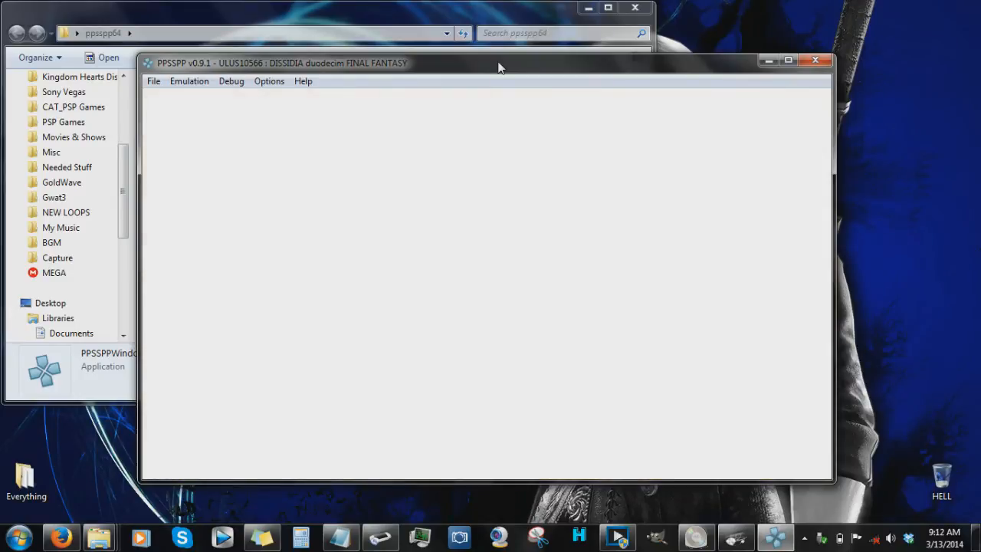
key(x)
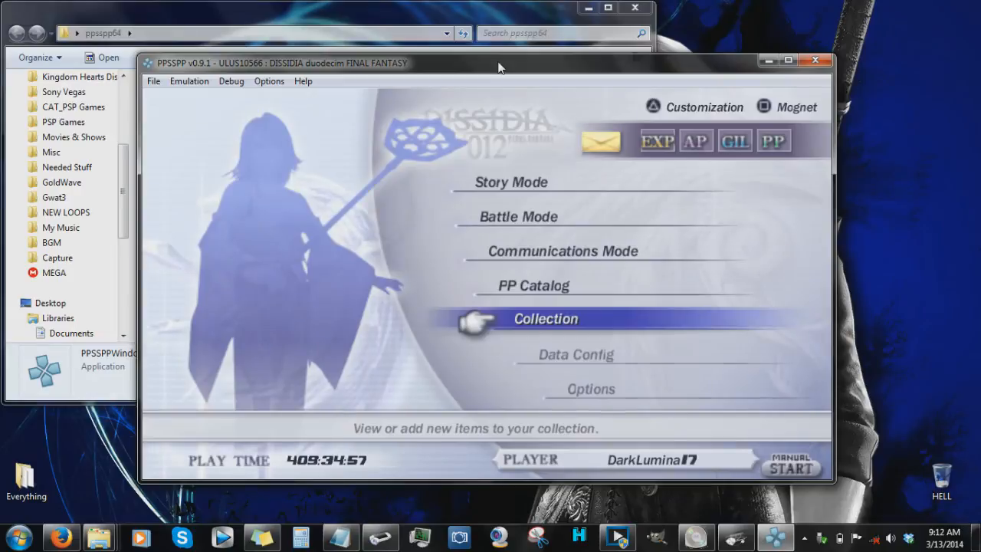
key(Up)
key(Up)
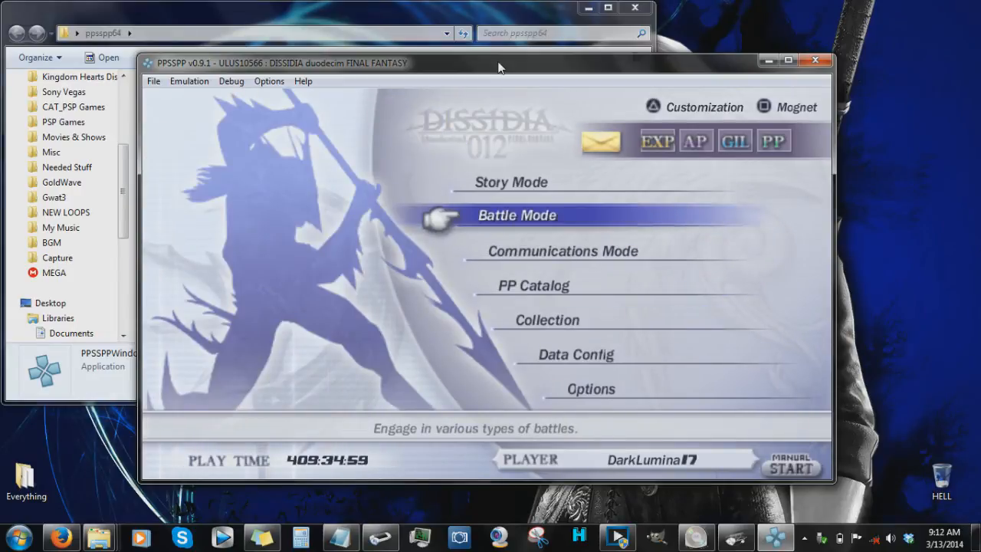
key(z)
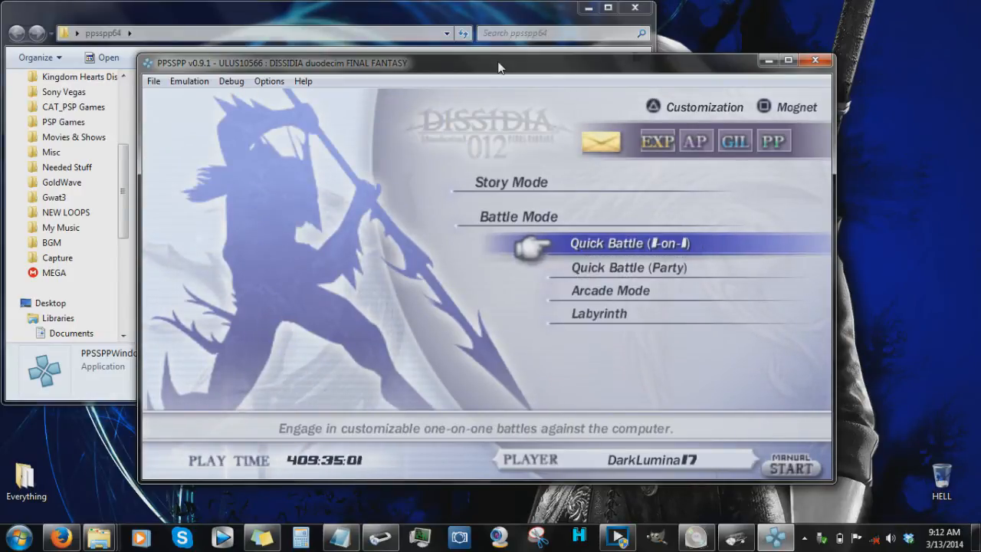
key(z)
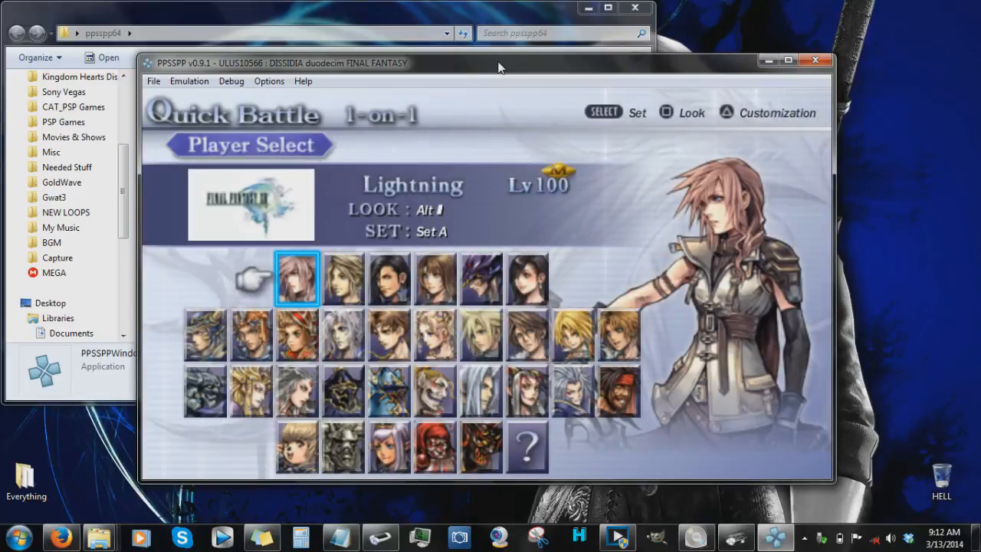
Browse the second row of characters on the Player Select screen and highlight Firion.
key(Down)
key(Left)
key(Left)
key(Left)
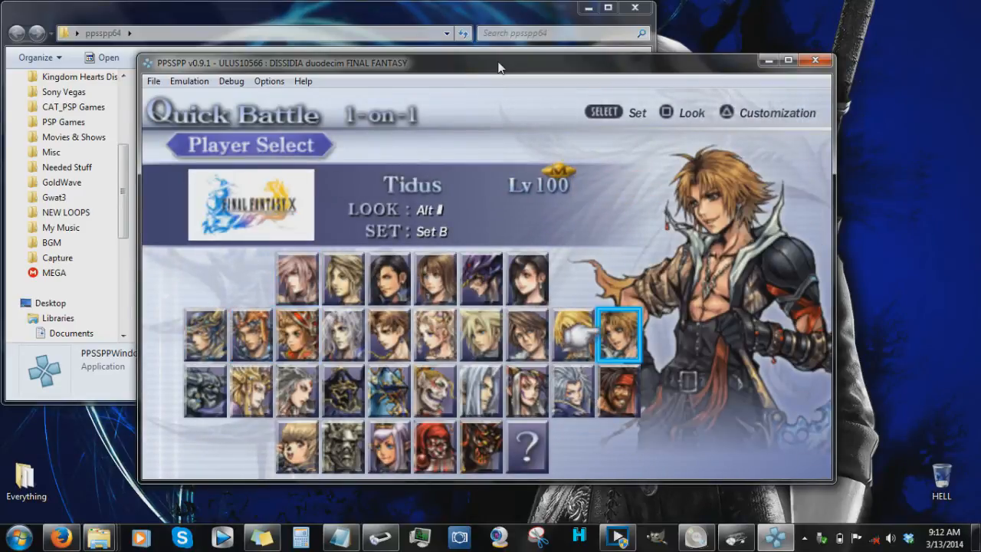
key(Right)
key(Right)
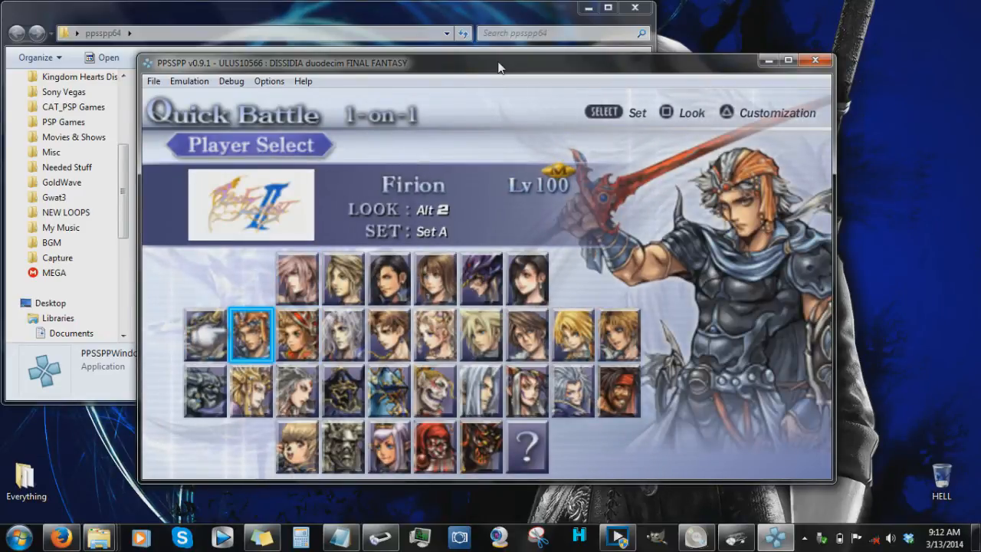
key(grave)
key(grave)
key(Right)
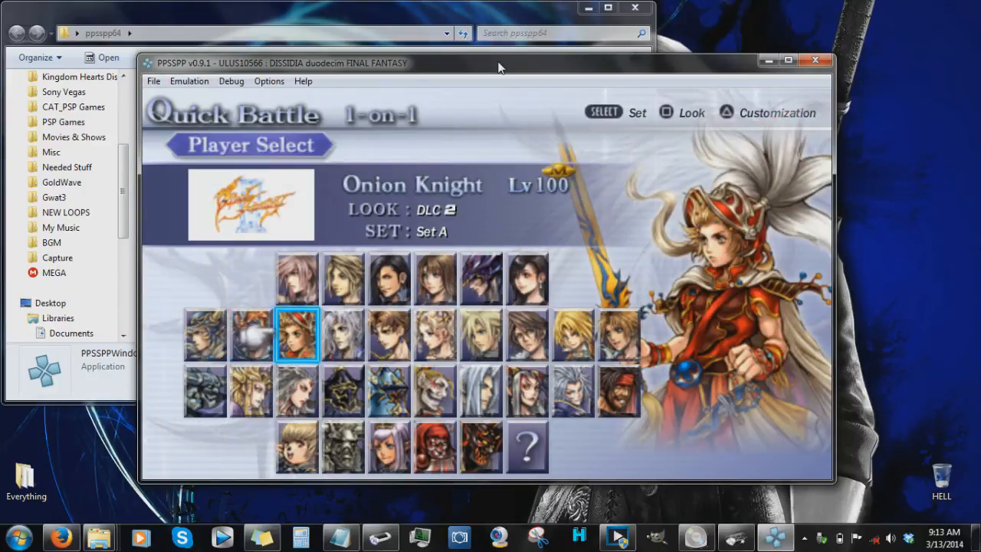
key(Left)
key(Left)
key(Right)
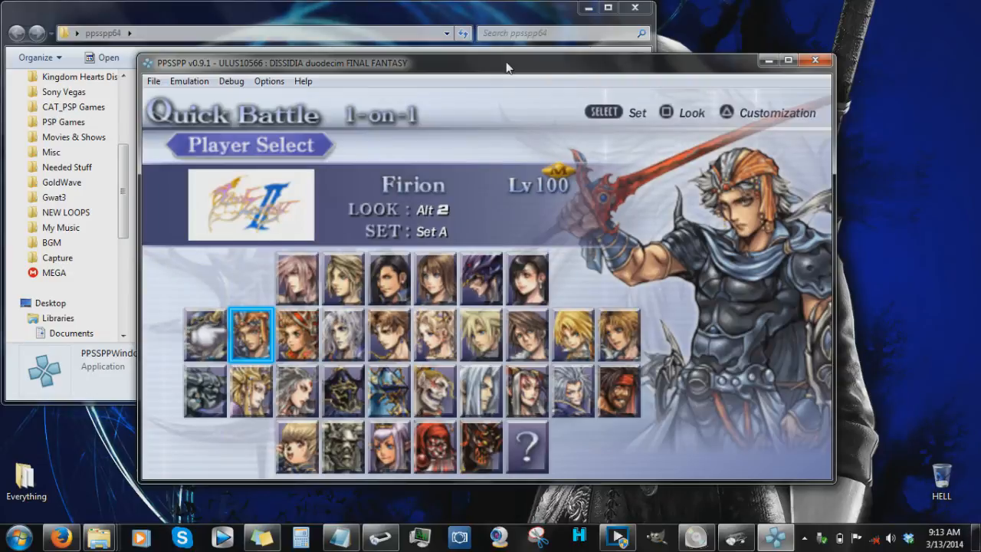
Close the emulator and move the ppsspp64 folder window toward the middle of the desktop.
click(814, 62)
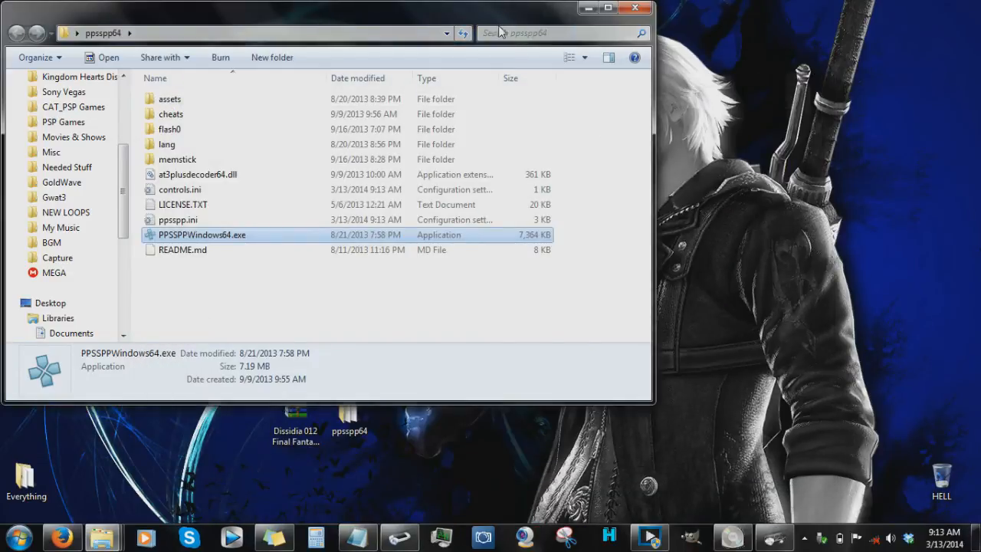
drag(498, 17, 655, 82)
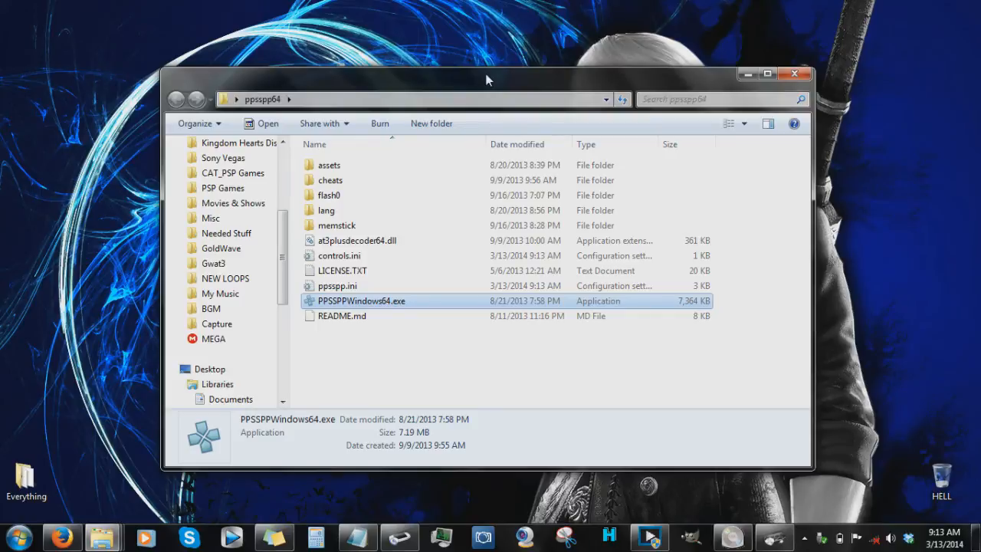
click(515, 359)
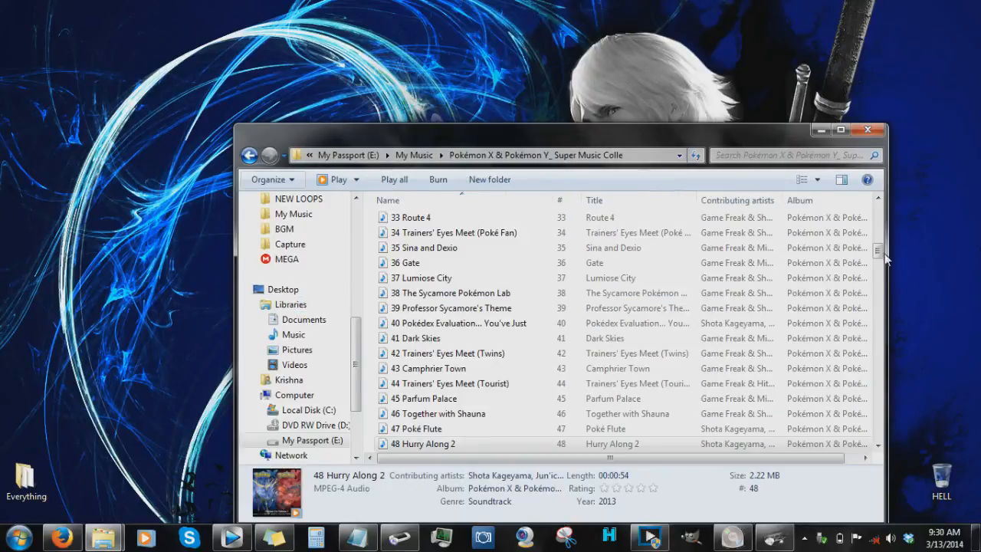
Turn off "Hide extensions for known file types" in the folder options and apply the change.
drag(878, 253, 878, 210)
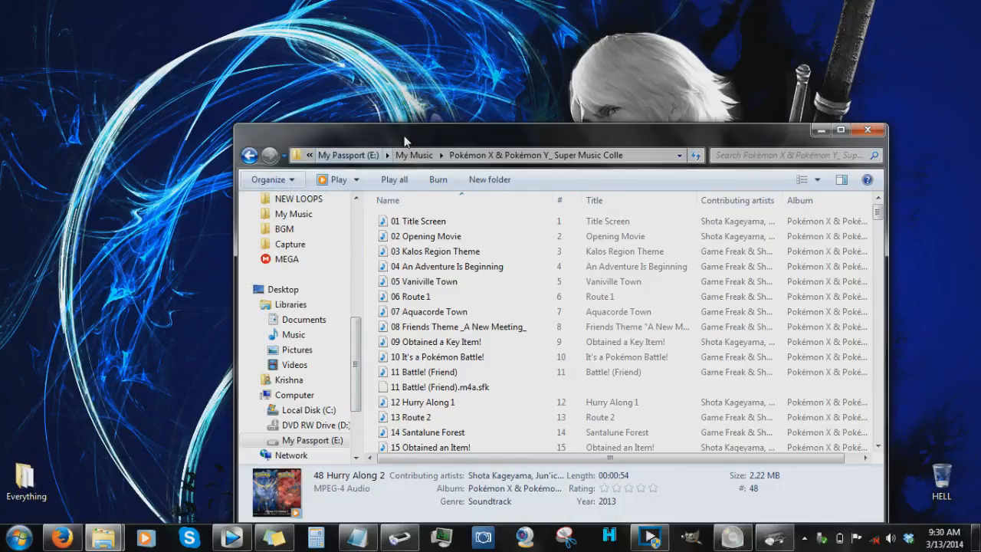
drag(404, 136, 378, 64)
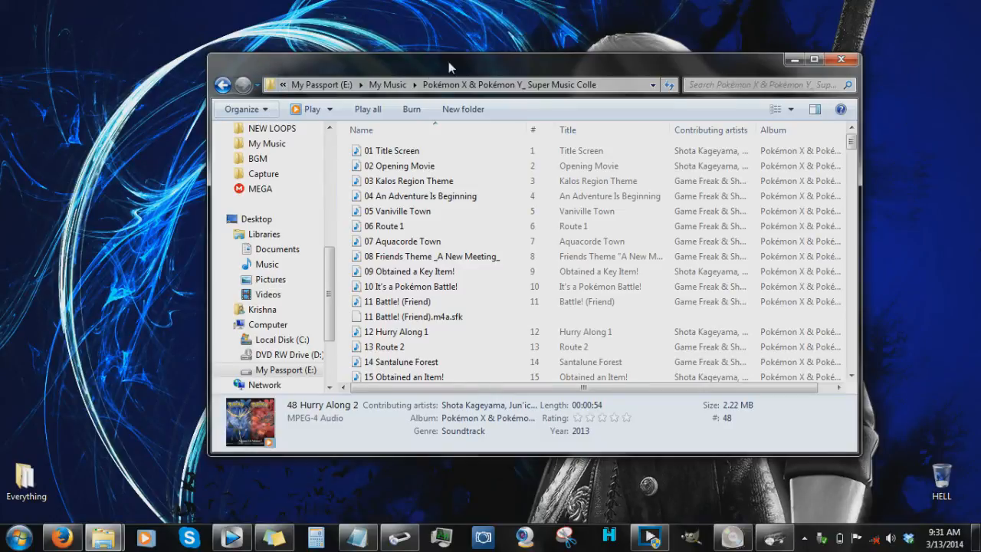
click(259, 109)
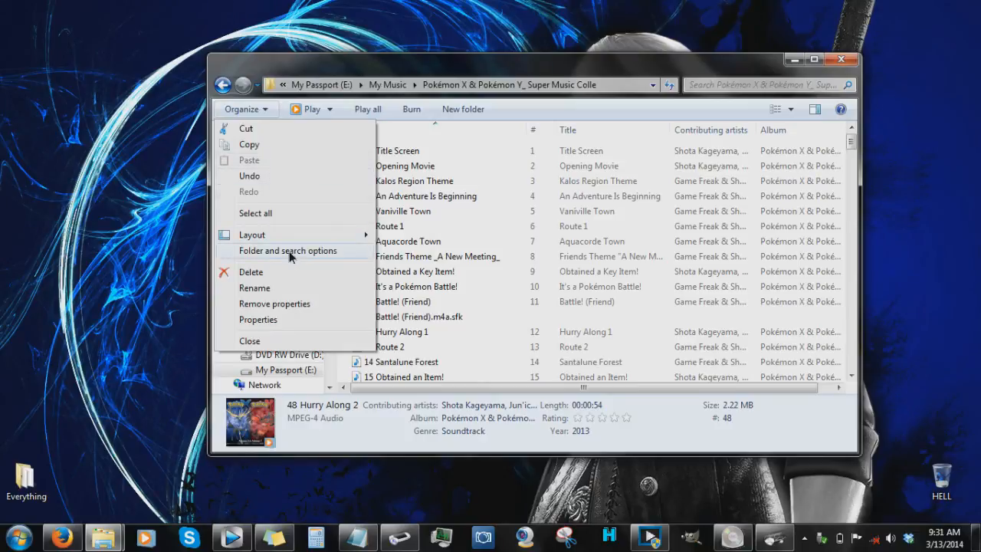
click(291, 252)
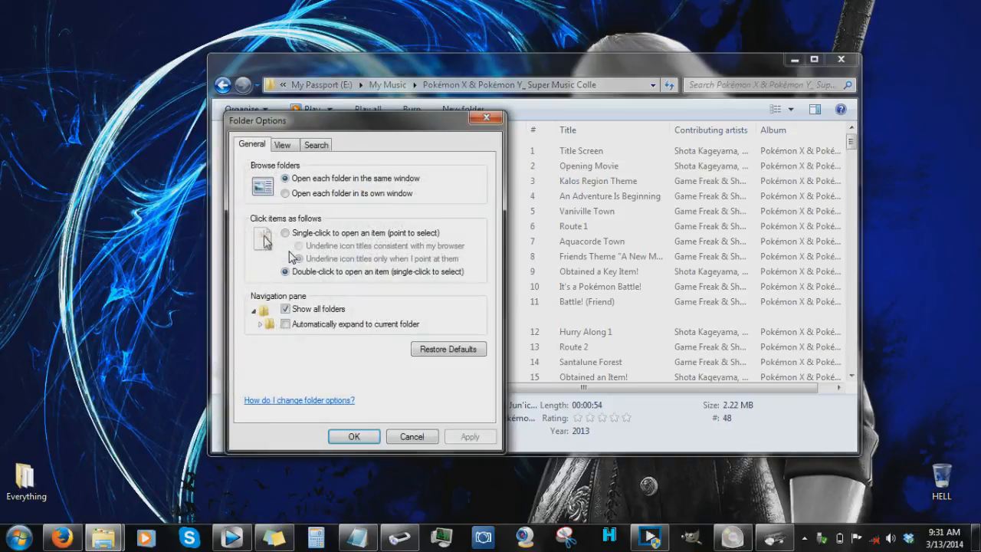
click(289, 147)
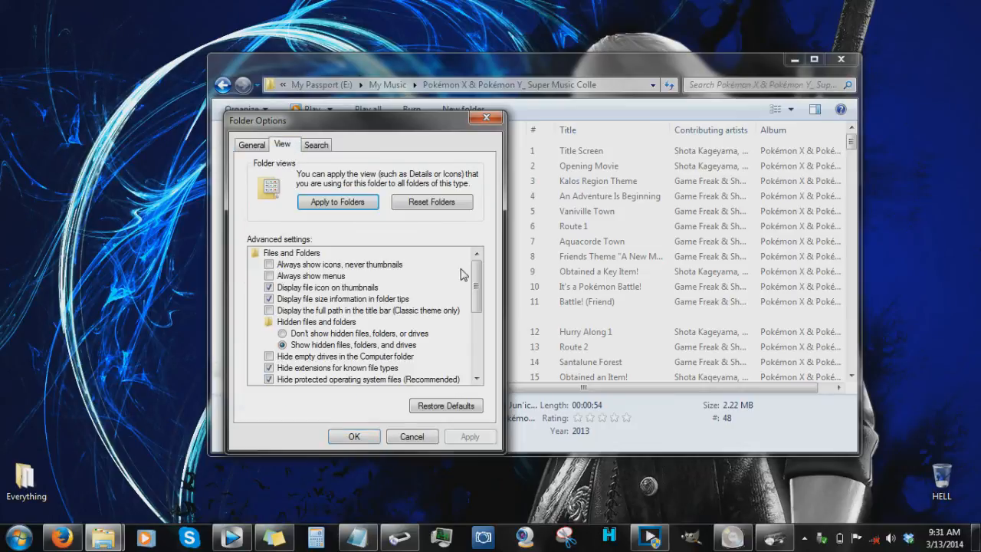
scroll(474, 281, down, 1)
scroll(473, 281, down, 3)
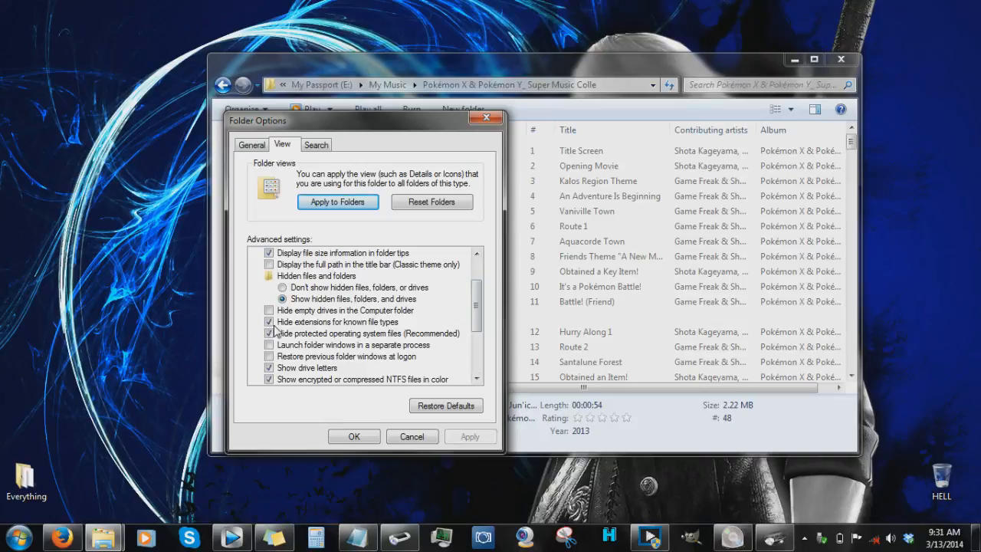
click(299, 325)
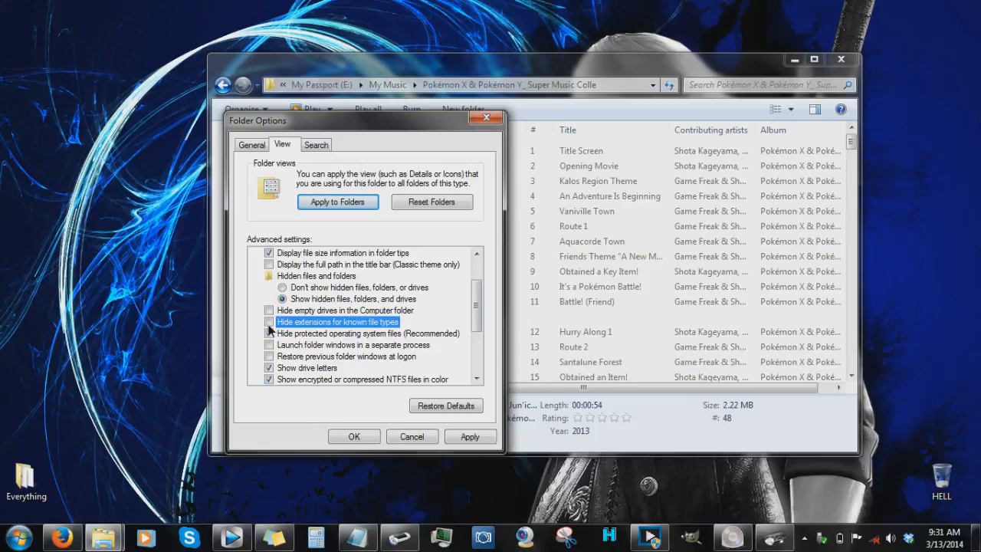
click(467, 436)
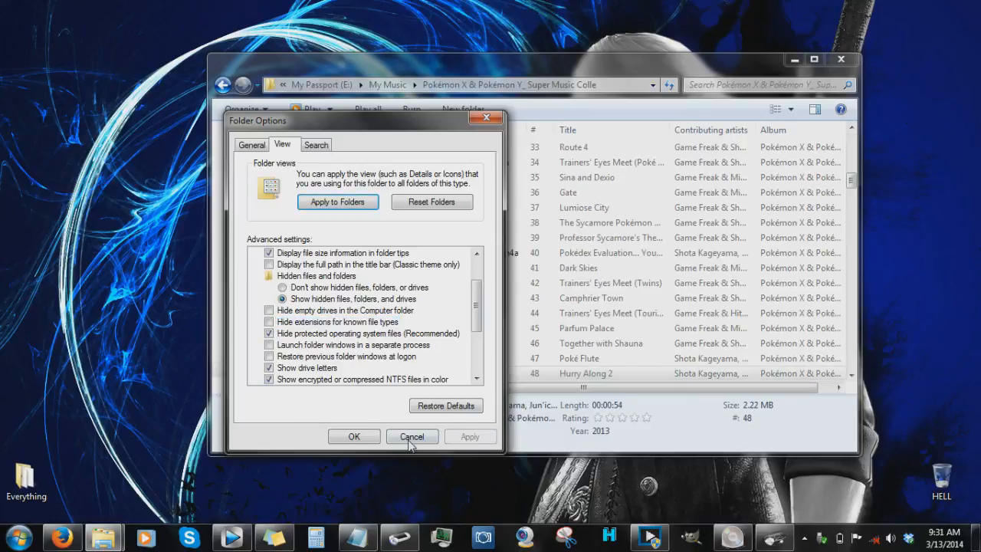
click(354, 436)
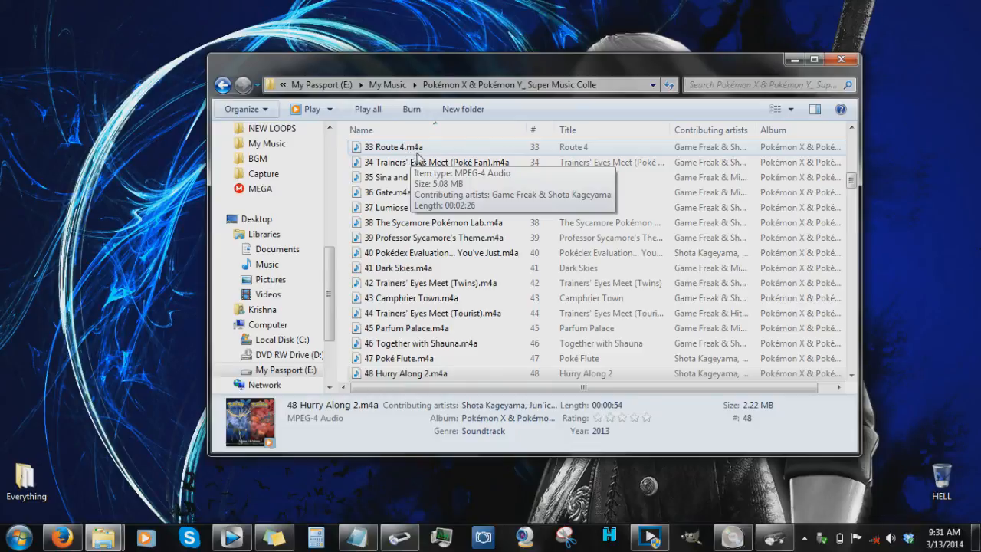
Rename 33 Route 4.m4a to 33 Route 4.mp3 and accept the extension change.
click(414, 150)
key(F2)
key(End)
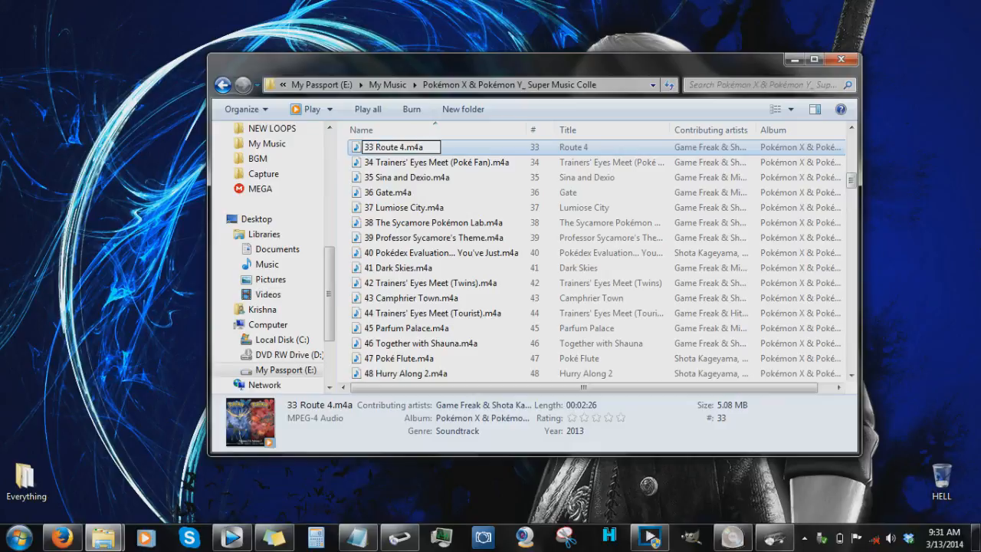
key(BackSpace)
key(BackSpace)
key(BackSpace)
text(mp43)
key(BackSpace)
key(BackSpace)
text(3)
key(Return)
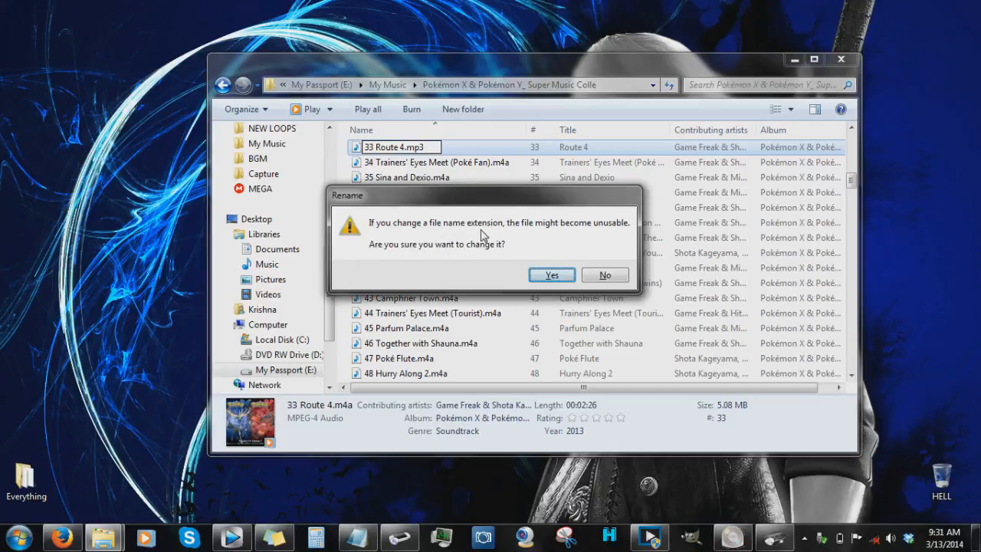
click(555, 276)
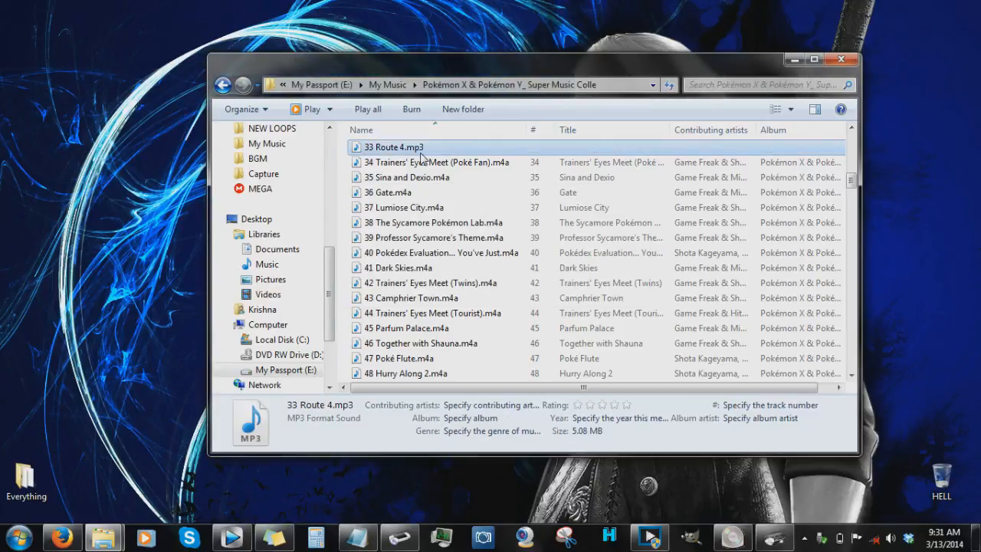
Restore the .m4a extension of the file 33 Route 4 and accept the change.
click(422, 148)
key(End)
key(BackSpace)
key(BackSpace)
key(BackSpace)
text(m4a)
key(Return)
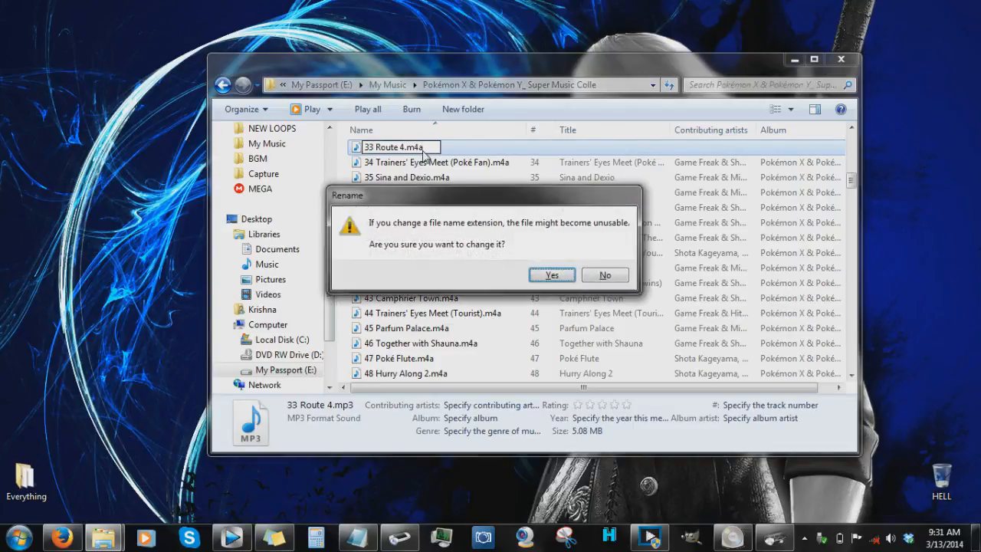
key(Return)
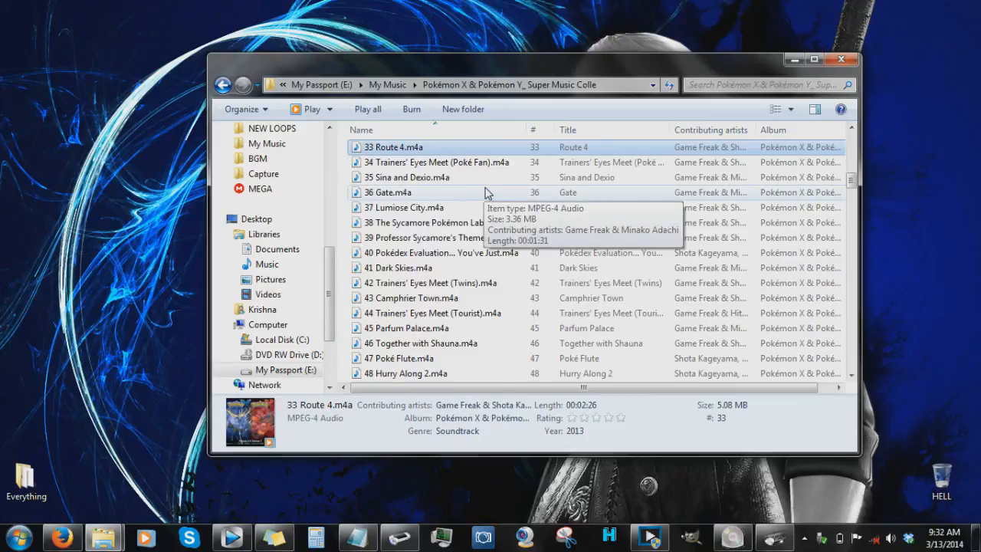
click(650, 537)
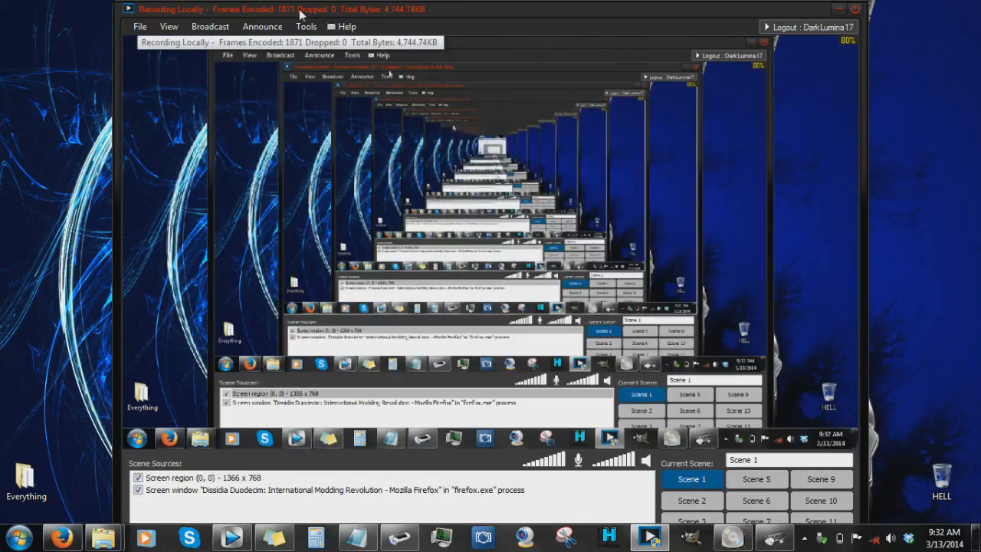